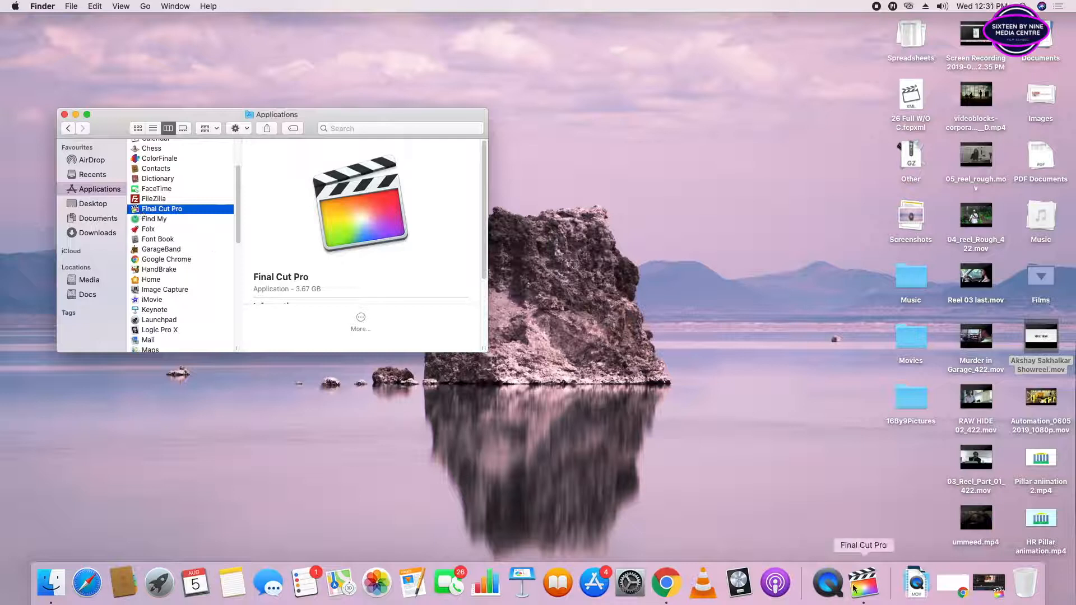
# - Switch to Final Cut Pro and select the 1907Playit library among the open libraries
pyautogui.click(651, 448)
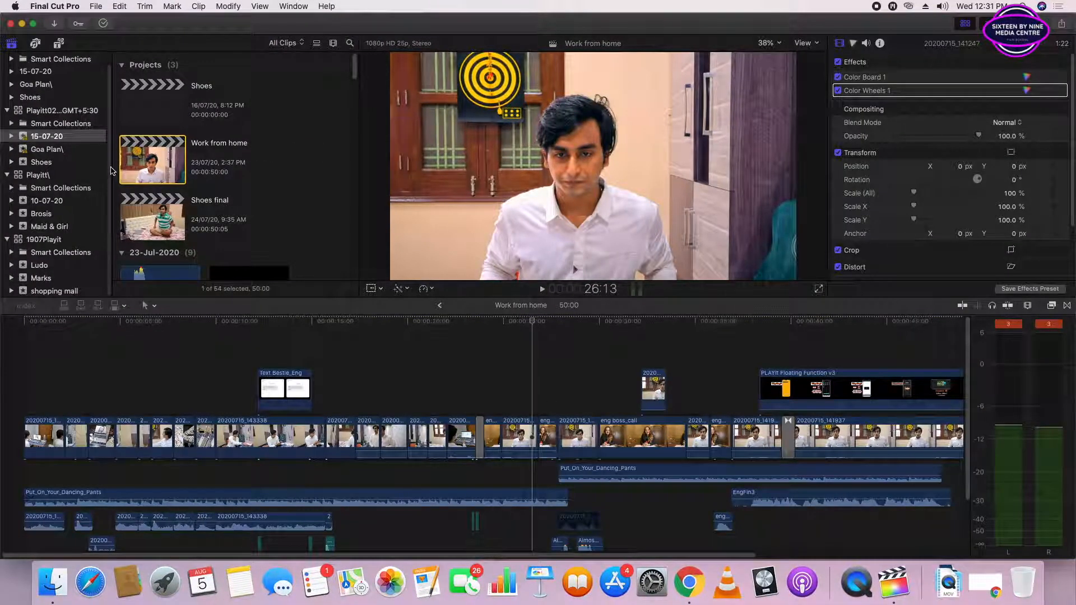
pyautogui.scroll(1, 111, 169)
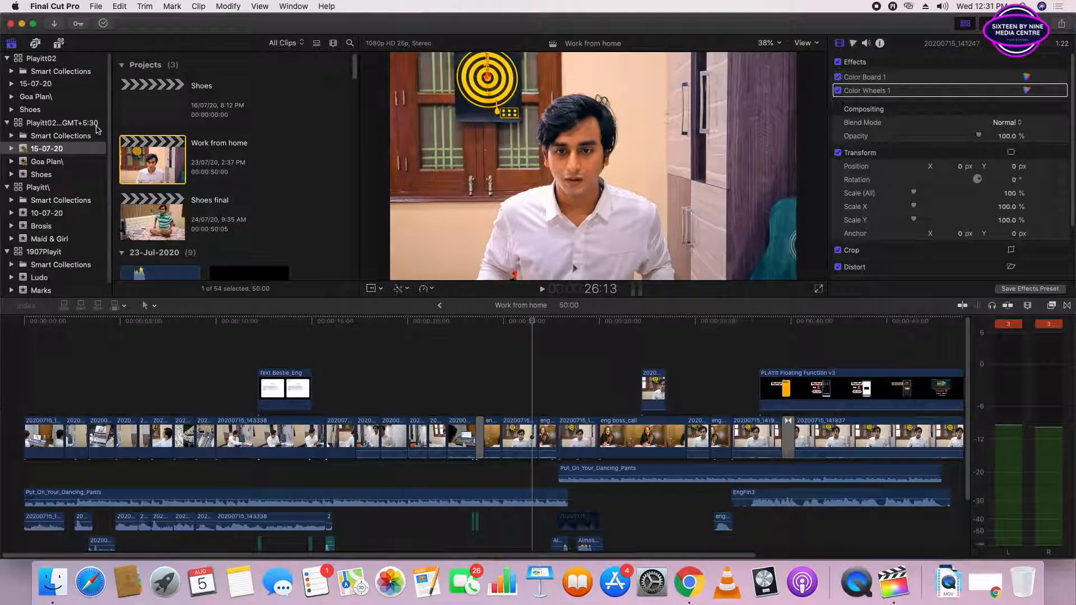
pyautogui.scroll(-1, 105, 207)
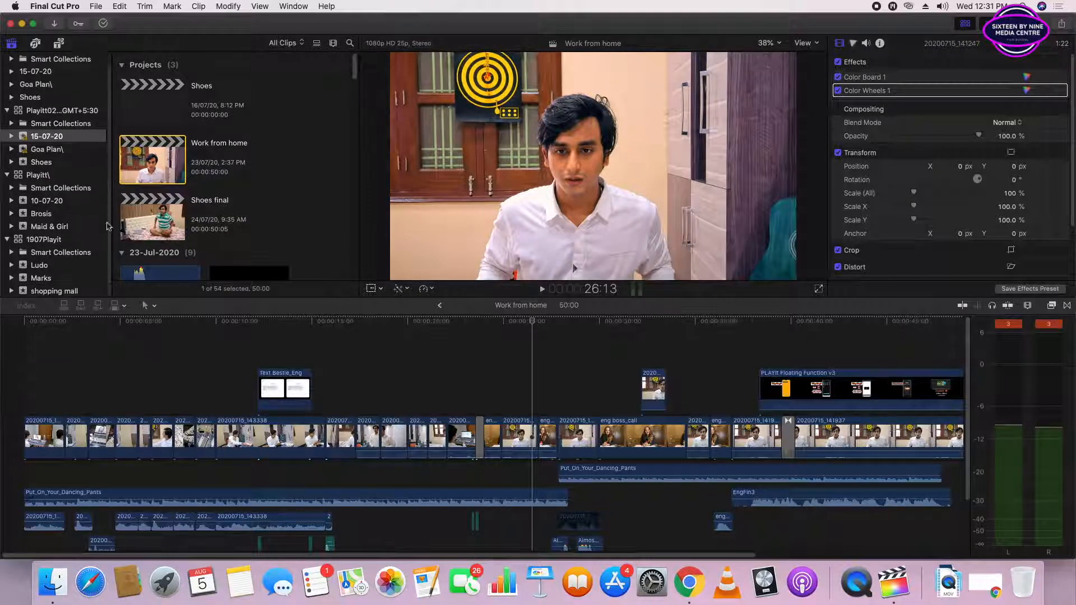
pyautogui.click(38, 238)
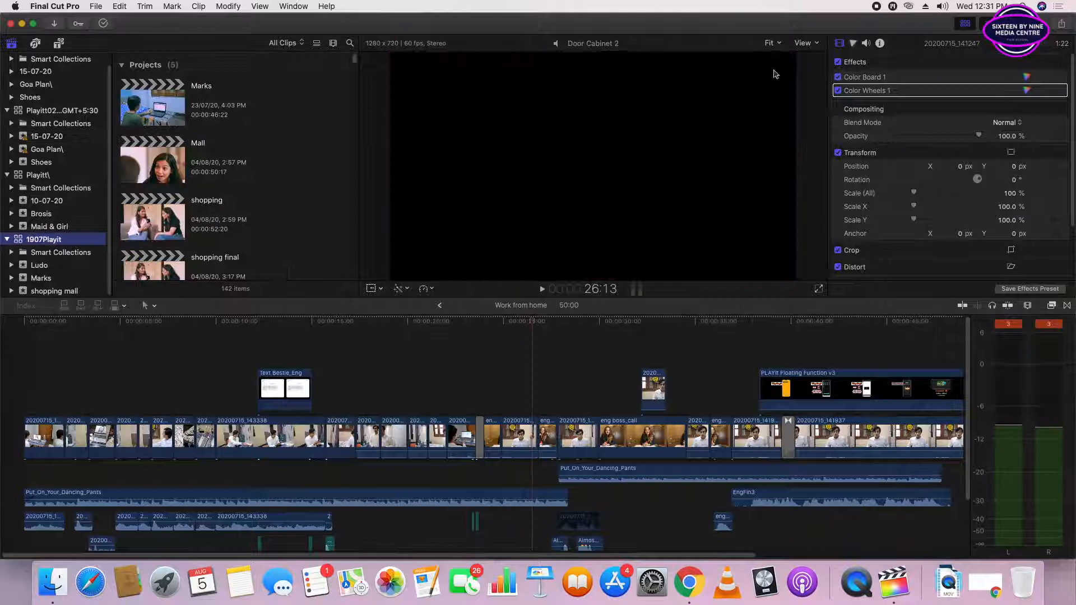
# - Look through the projects, clips and audio stored in the 1907Playit library and the events listed under it
pyautogui.scroll(-6, 206, 267)
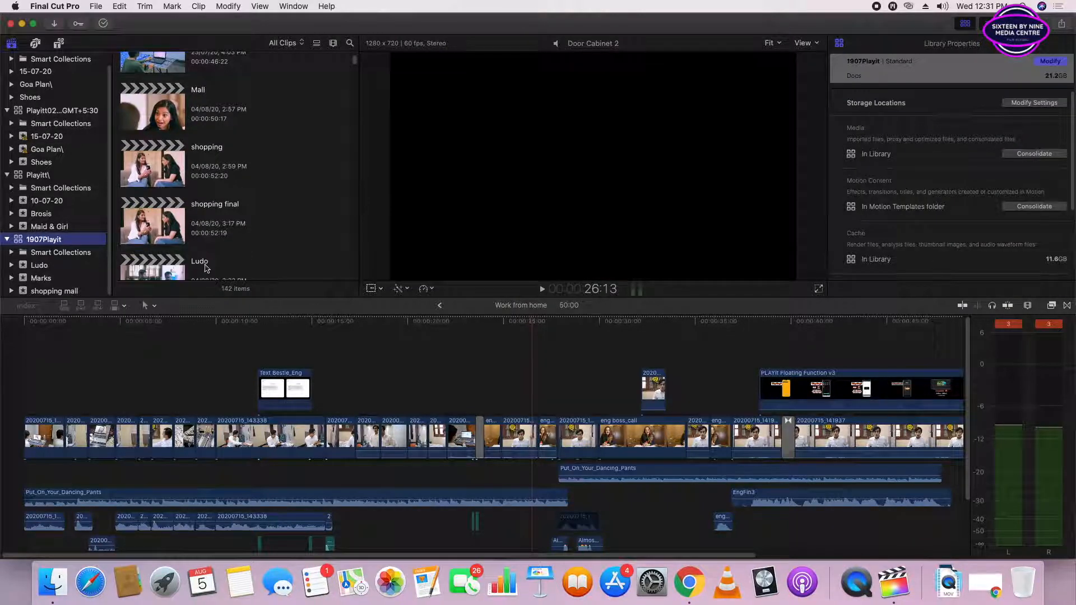
pyautogui.scroll(-10, 164, 267)
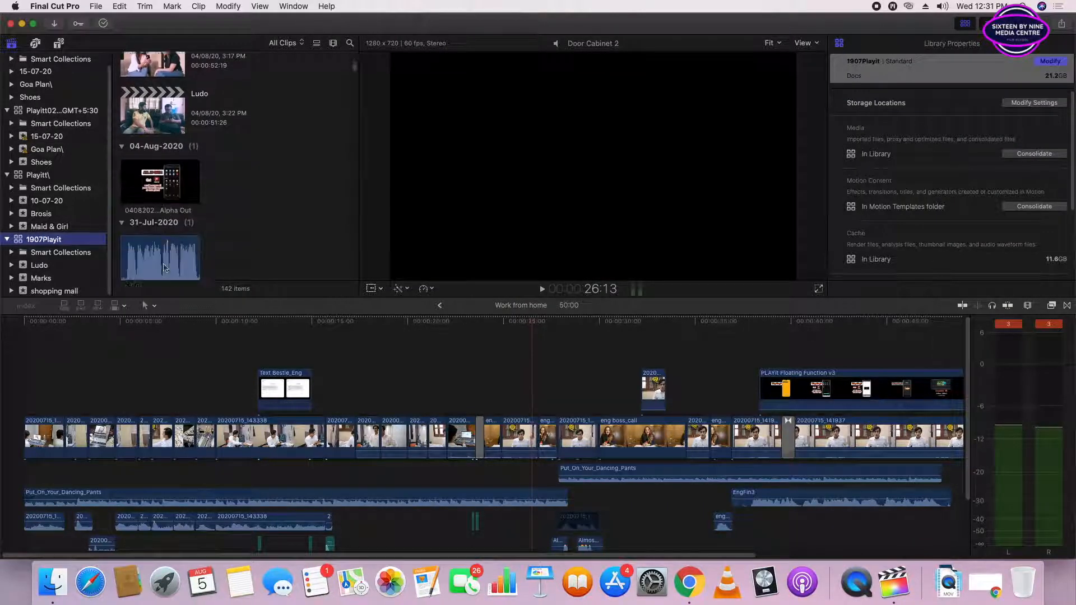
pyautogui.scroll(1, 56, 261)
pyautogui.scroll(-1, 55, 261)
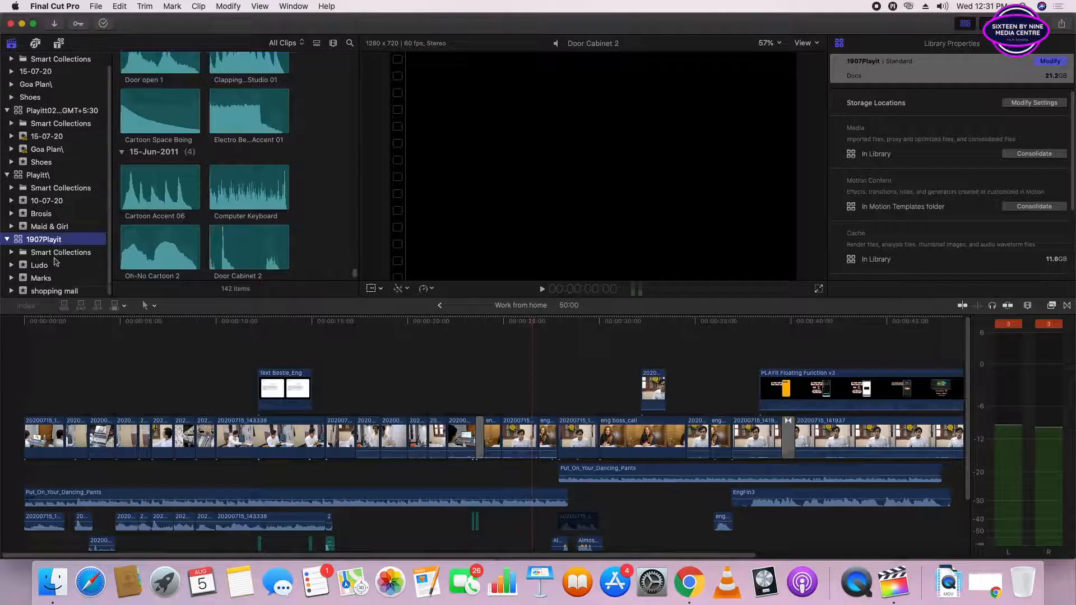
pyautogui.scroll(1, 55, 260)
pyautogui.scroll(-5, 202, 197)
pyautogui.scroll(-8, 201, 196)
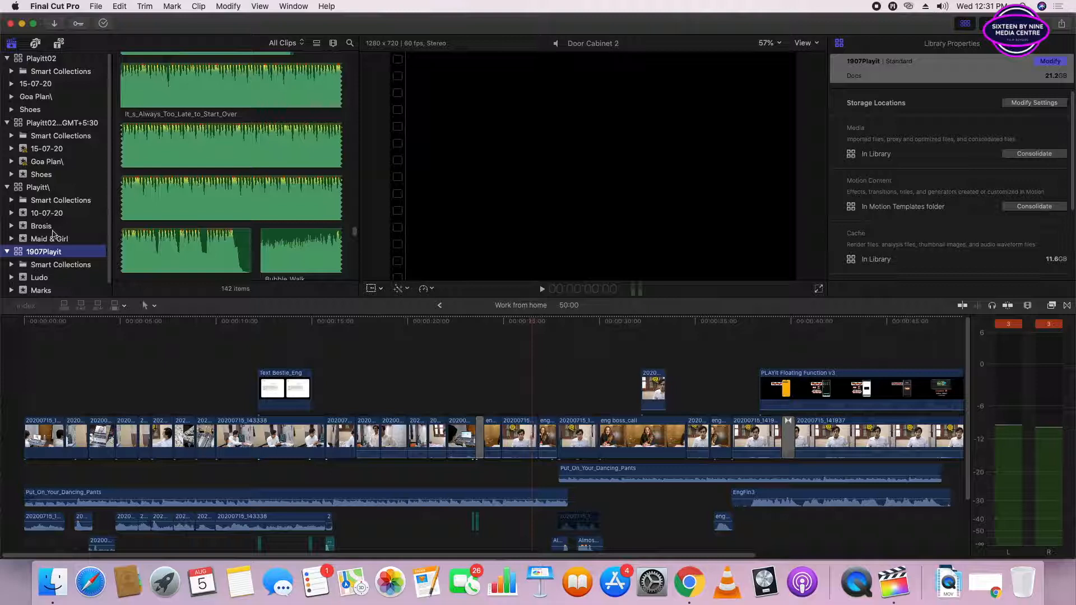
pyautogui.scroll(-1, 55, 232)
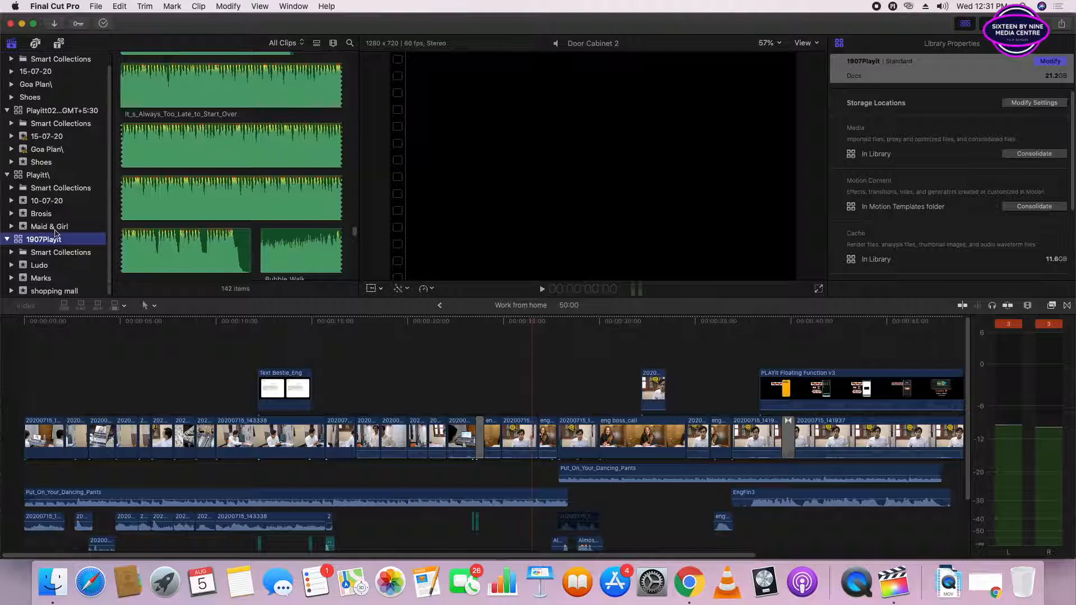
# - Select the Ludo event of the 1907Playit library and look through its project and media
pyautogui.click(40, 268)
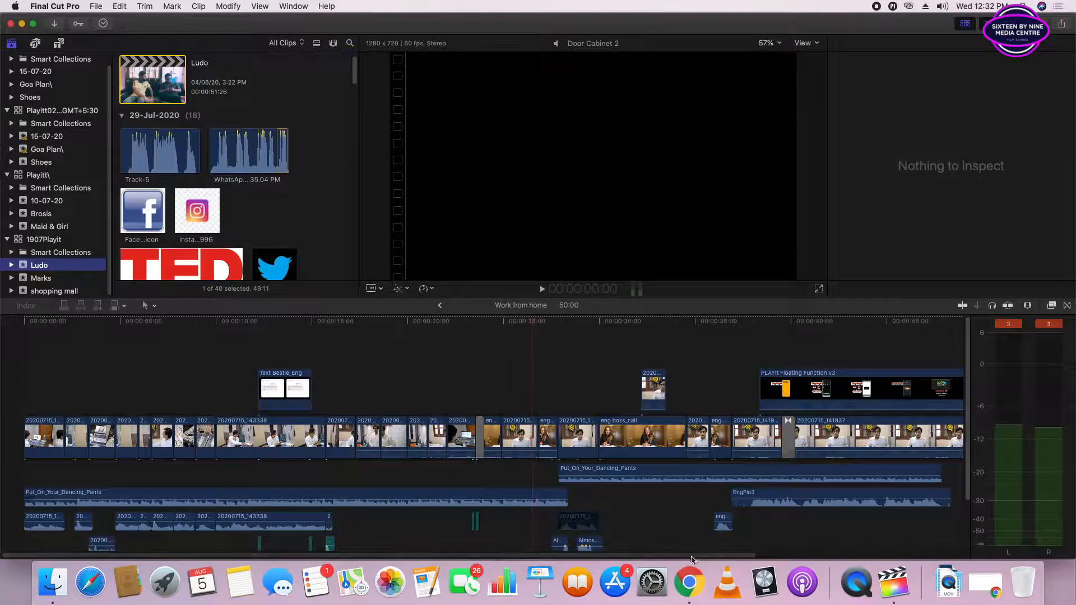
pyautogui.click(845, 554)
pyautogui.moveTo(845, 552); pyautogui.dragTo(262, 555)
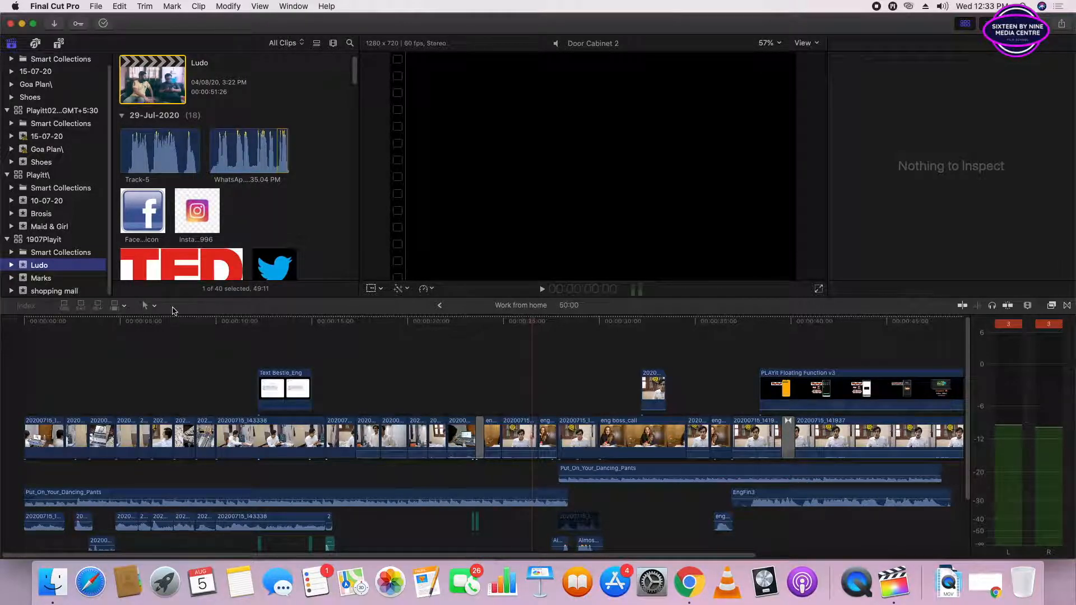
pyautogui.scroll(1, 62, 135)
pyautogui.scroll(-1, 255, 234)
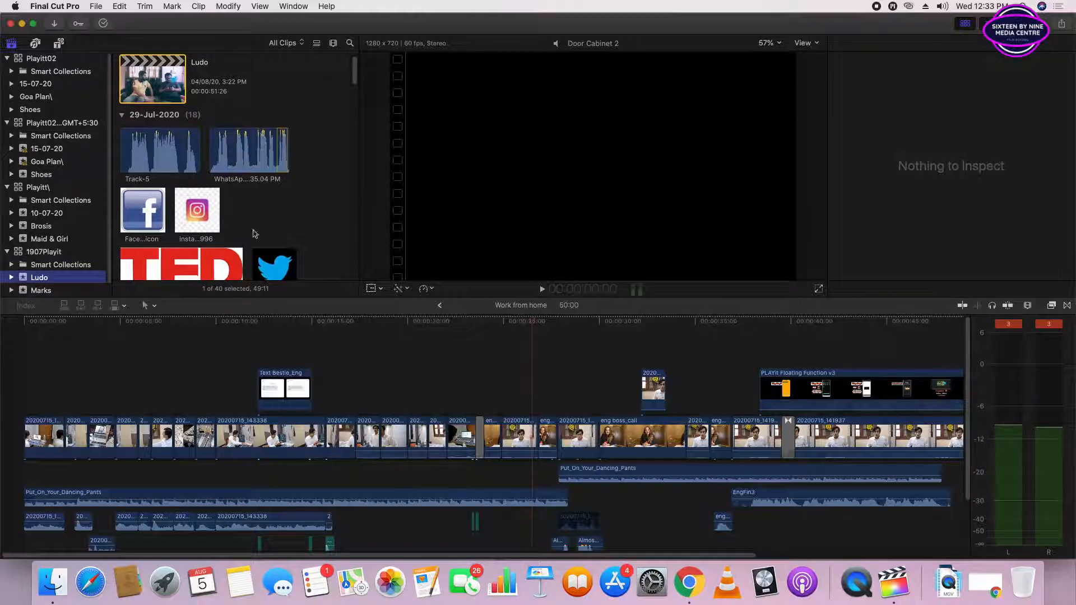
pyautogui.scroll(-3, 255, 234)
pyautogui.scroll(-1, 78, 257)
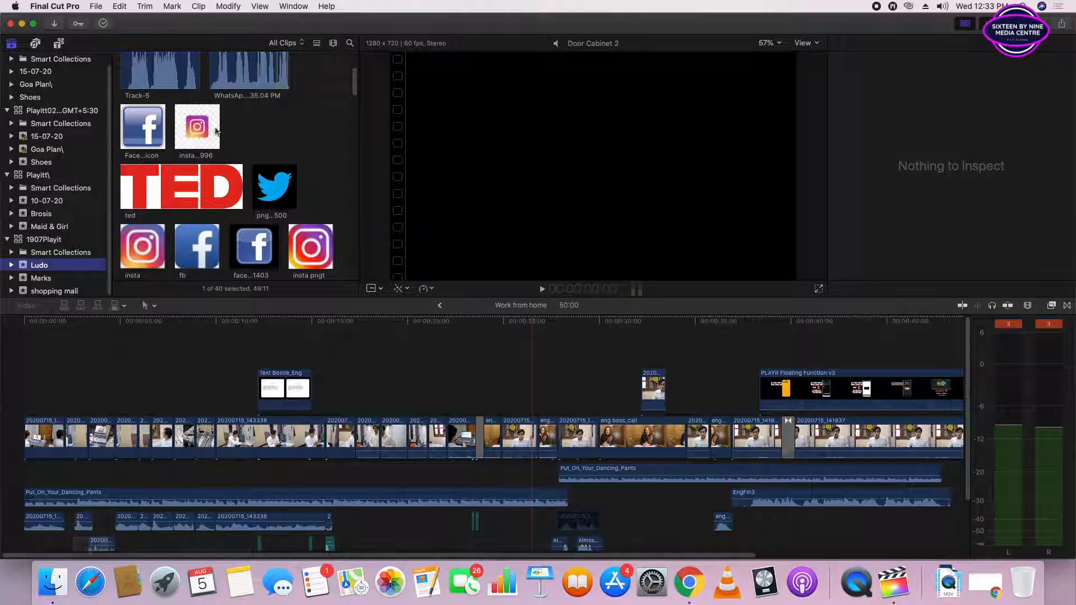
pyautogui.click(312, 68)
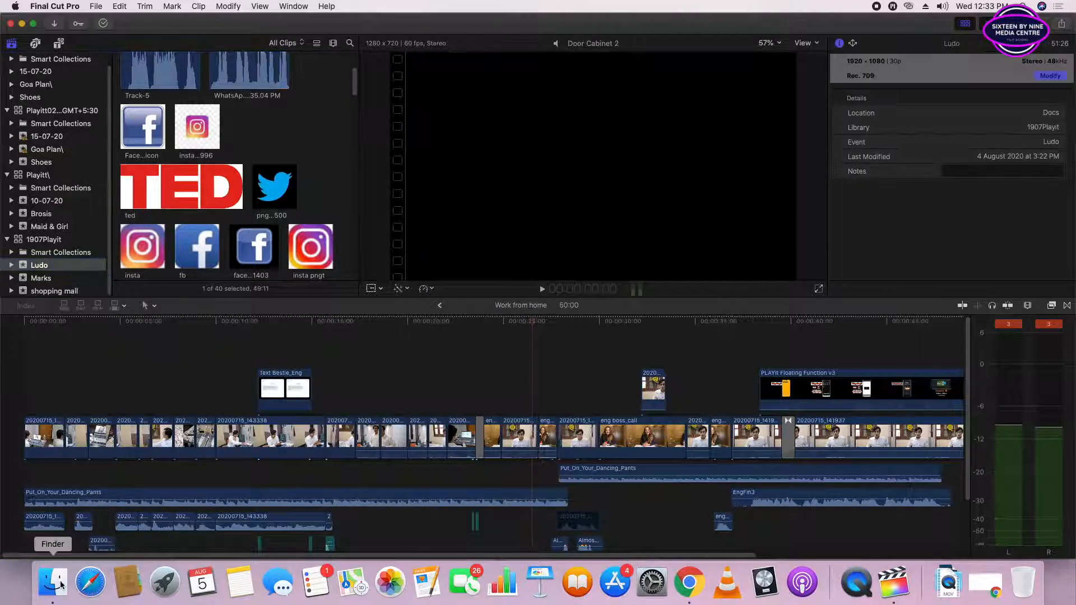
# - Switch to Finder and open the Movies folder inside the home folder
pyautogui.click(63, 583)
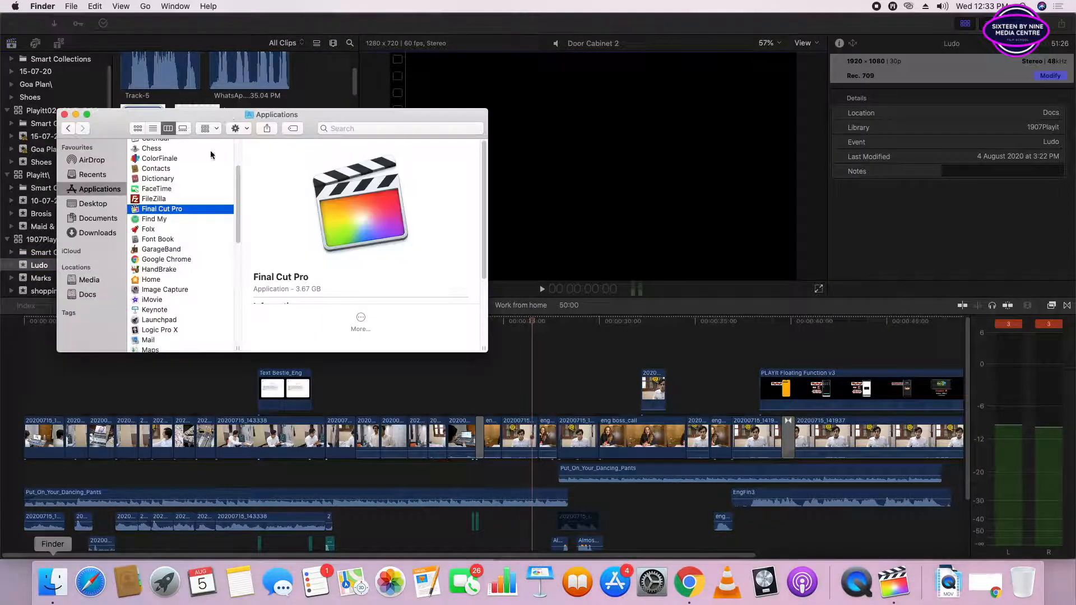
pyautogui.click(145, 6)
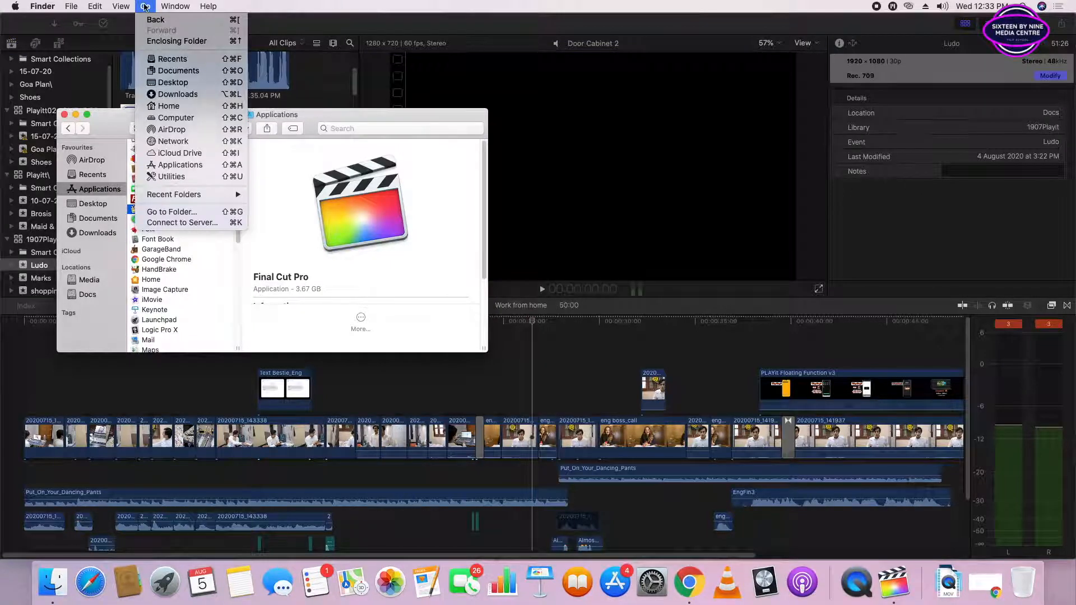
pyautogui.moveTo(15, 8)
pyautogui.moveTo(144, 7)
pyautogui.click(183, 108)
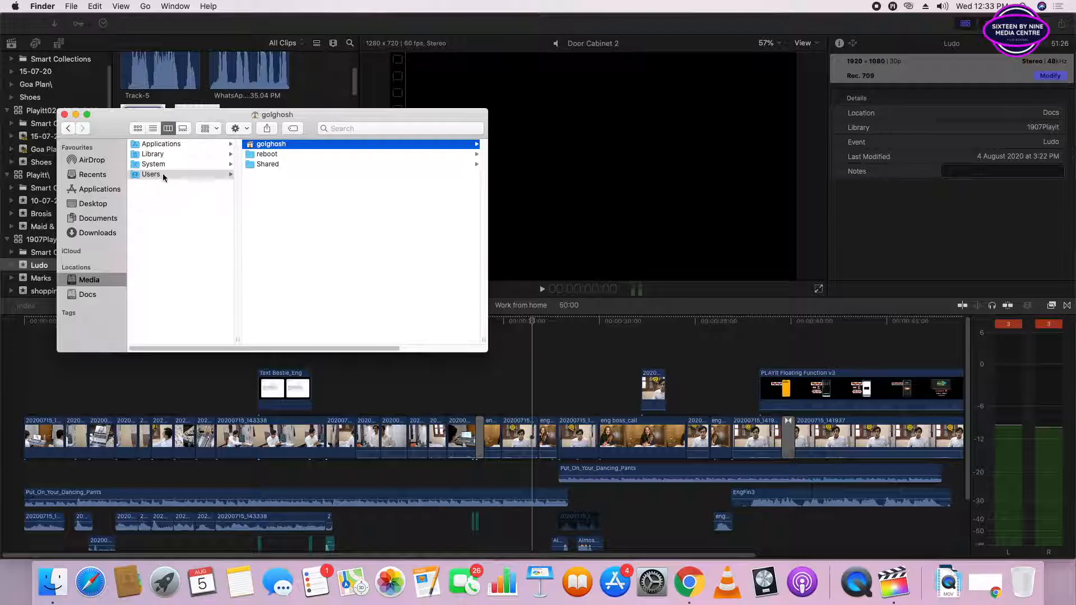
pyautogui.hscroll(5, 398, 286)
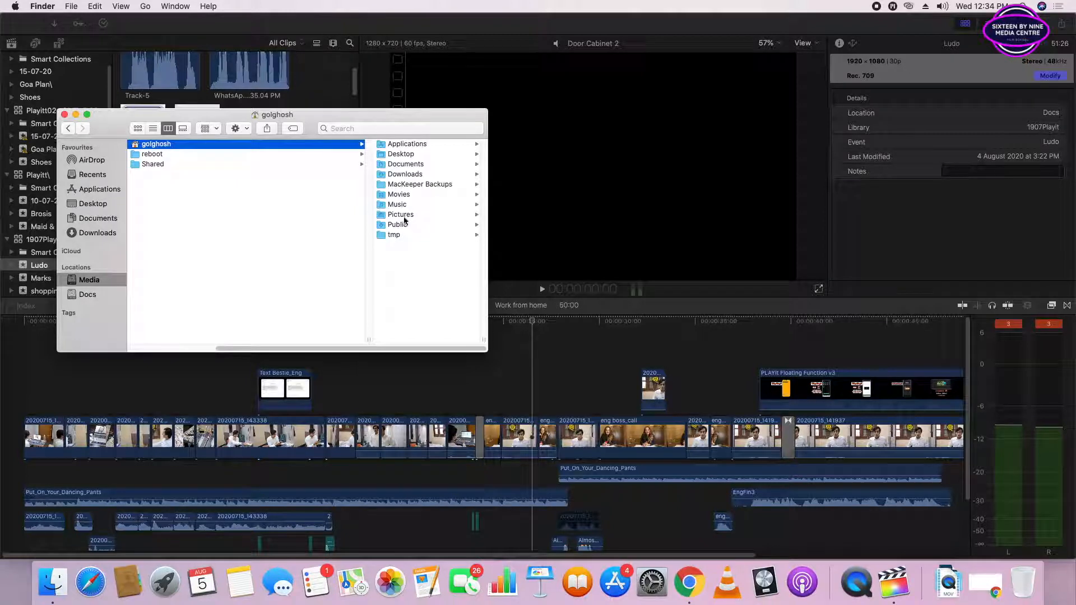
pyautogui.click(398, 196)
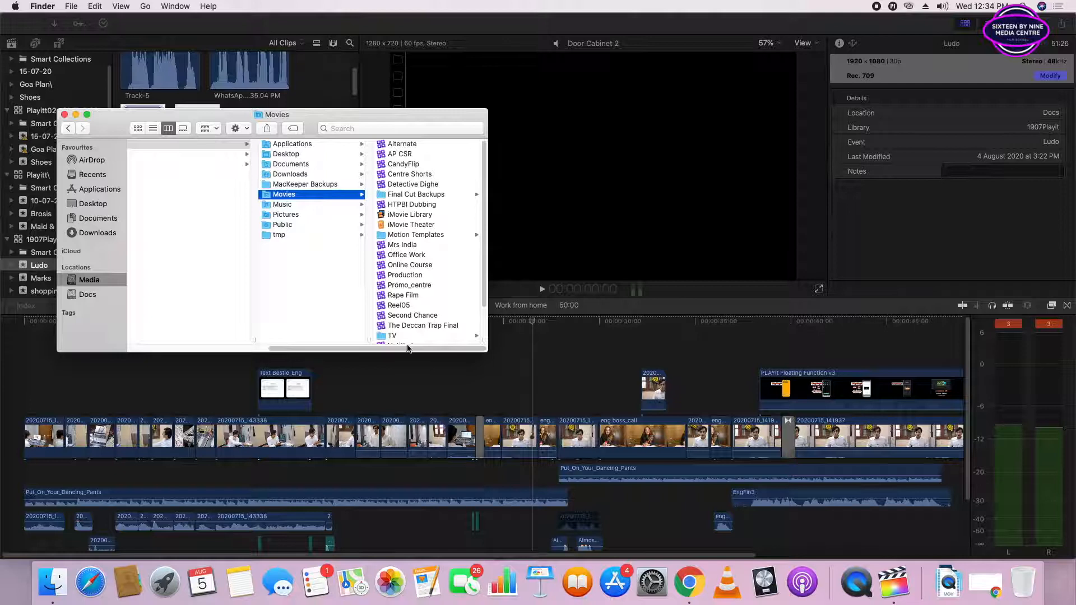
# - Inspect the Mrs India, Second Chance and The Deccan Trap Final library files in the Movies folder, and minimise the Finder window
pyautogui.scroll(-3, 486, 233)
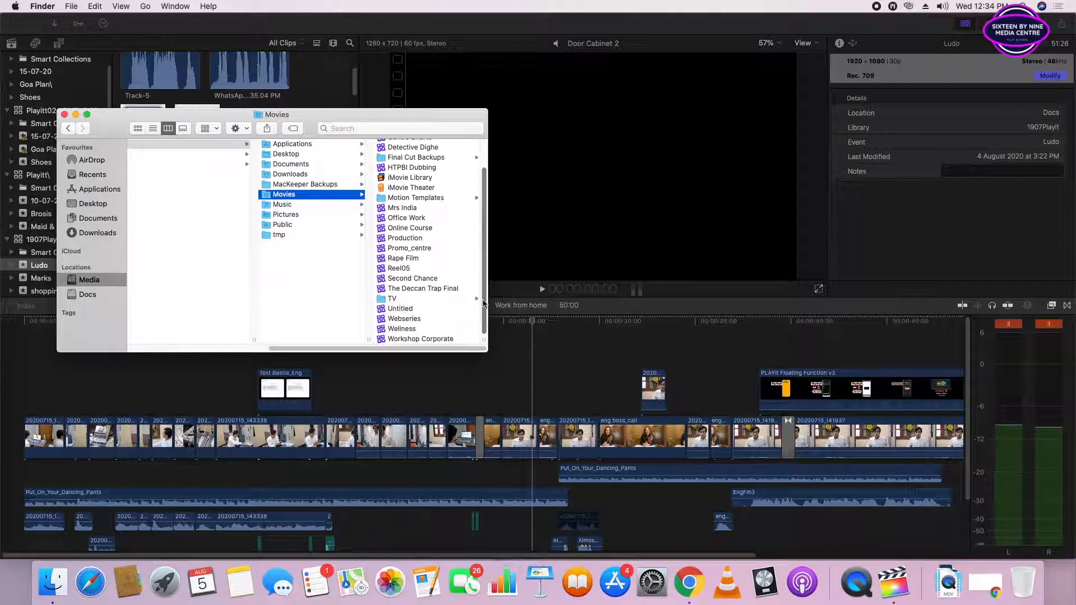
pyautogui.moveTo(415, 348)
pyautogui.mouseDown()
pyautogui.moveTo(341, 347)
pyautogui.moveTo(416, 348)
pyautogui.mouseUp()
pyautogui.click(379, 209)
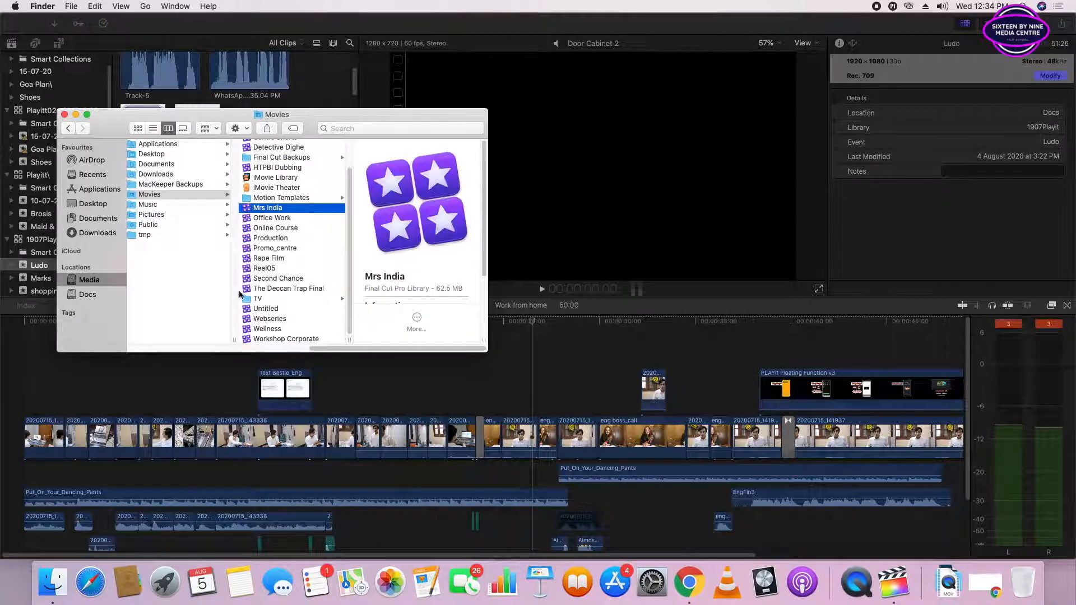
pyautogui.click(261, 278)
pyautogui.scroll(-3, 387, 243)
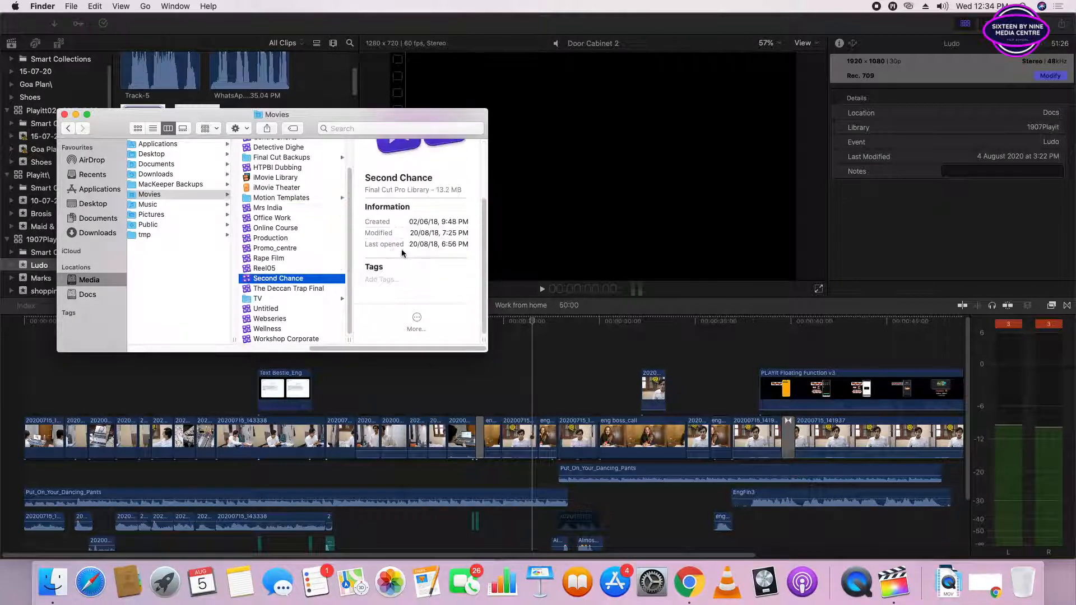
pyautogui.scroll(3, 406, 255)
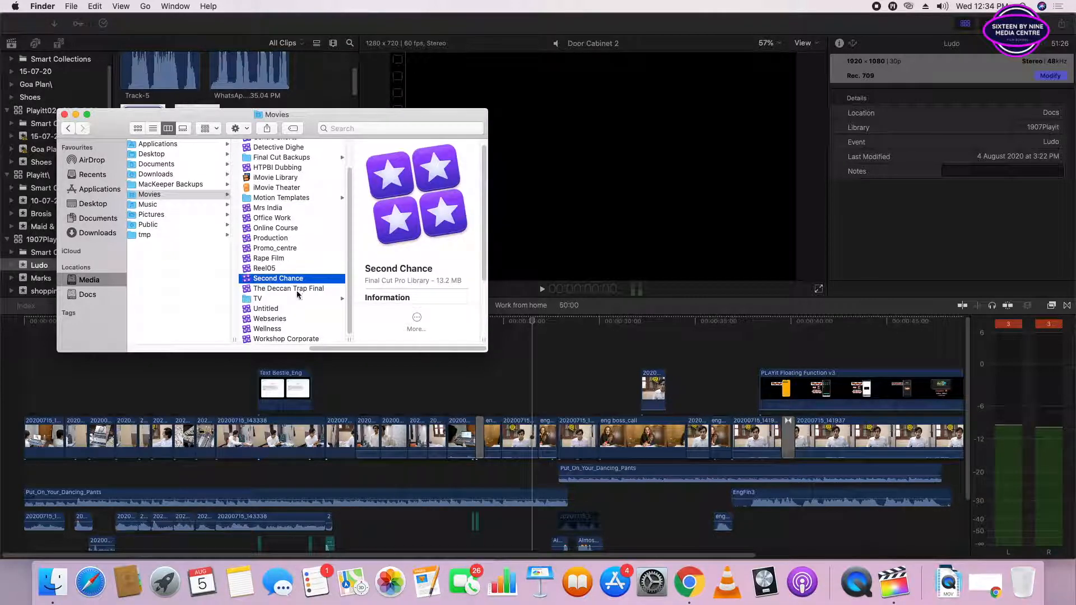
pyautogui.click(261, 288)
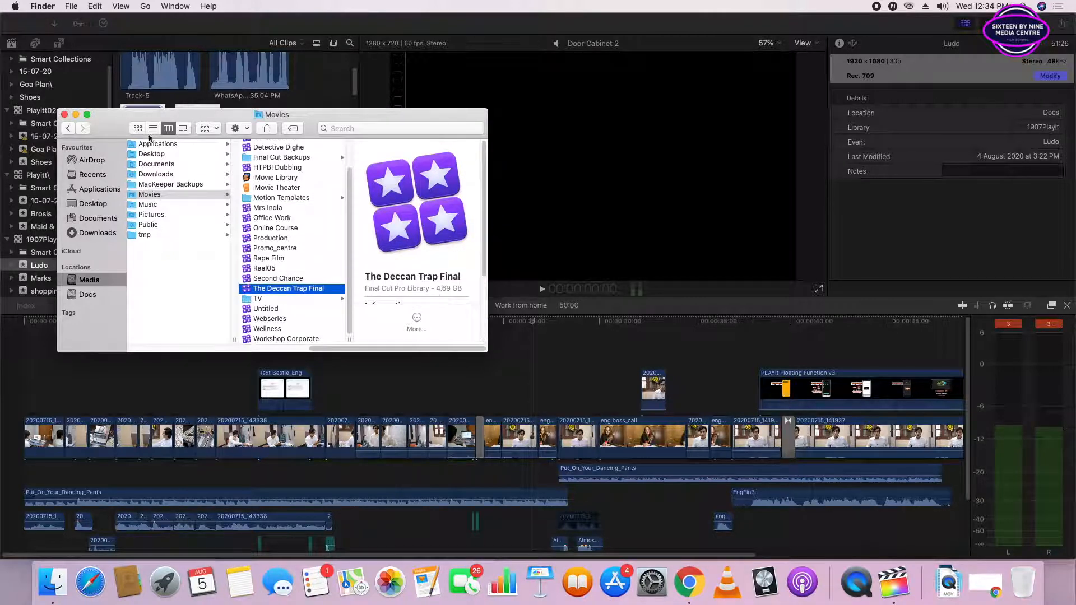
pyautogui.click(76, 114)
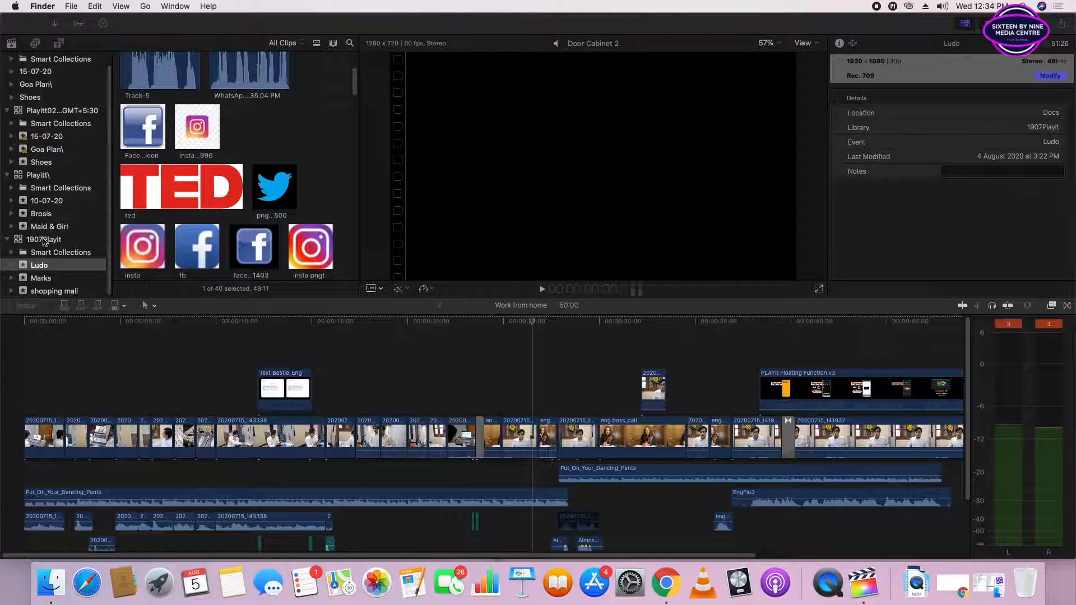
pyautogui.scroll(-5, 115, 214)
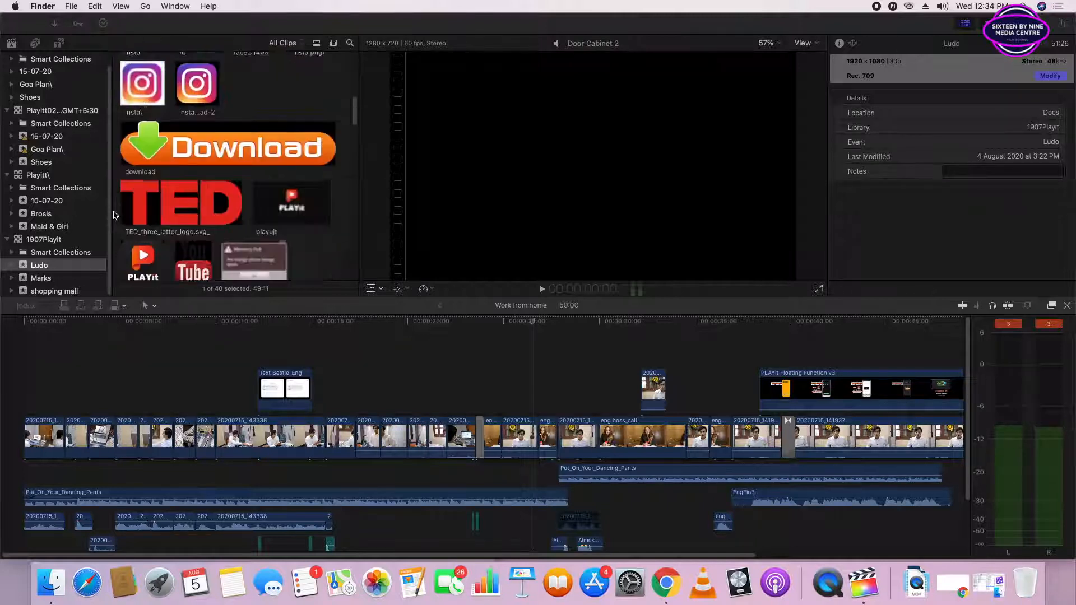
pyautogui.scroll(5, 113, 215)
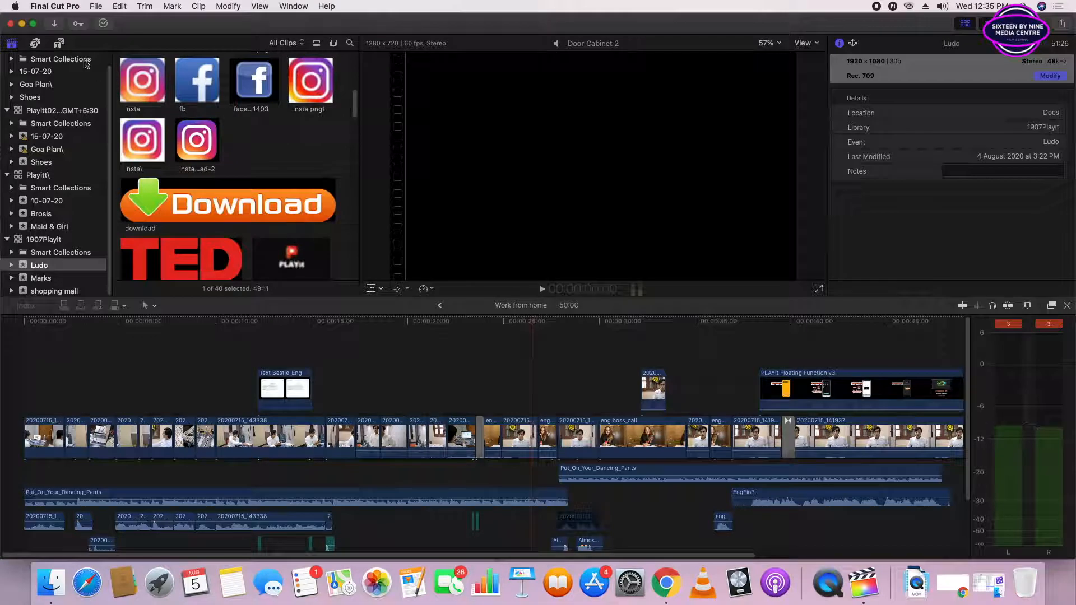
pyautogui.scroll(4, 154, 134)
pyautogui.scroll(1, 78, 73)
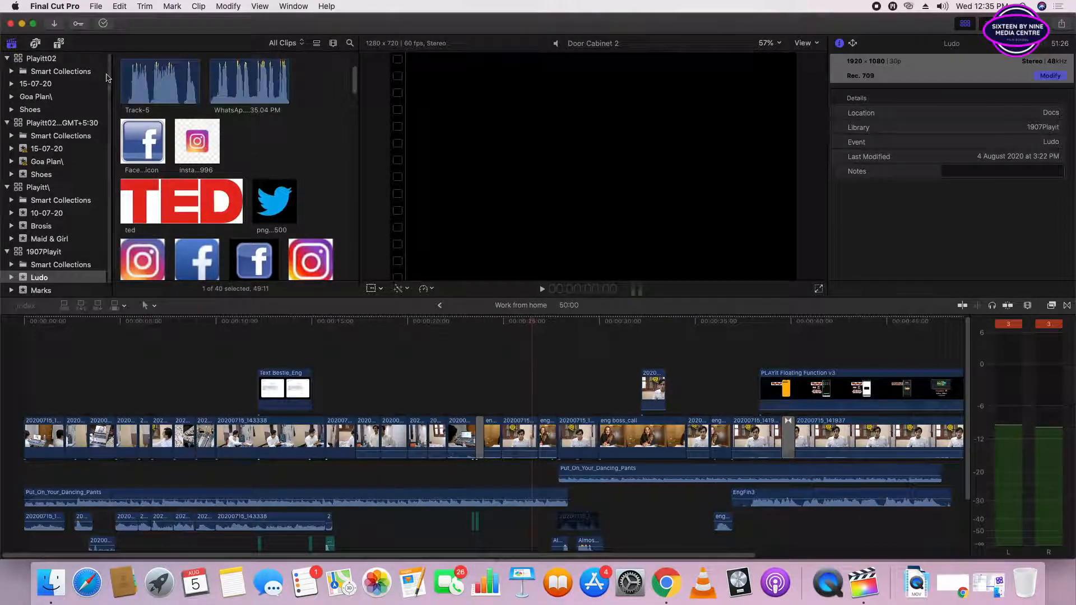
# - Start a new library and browse the Docs and Media drives as locations for saving it
pyautogui.click(98, 7)
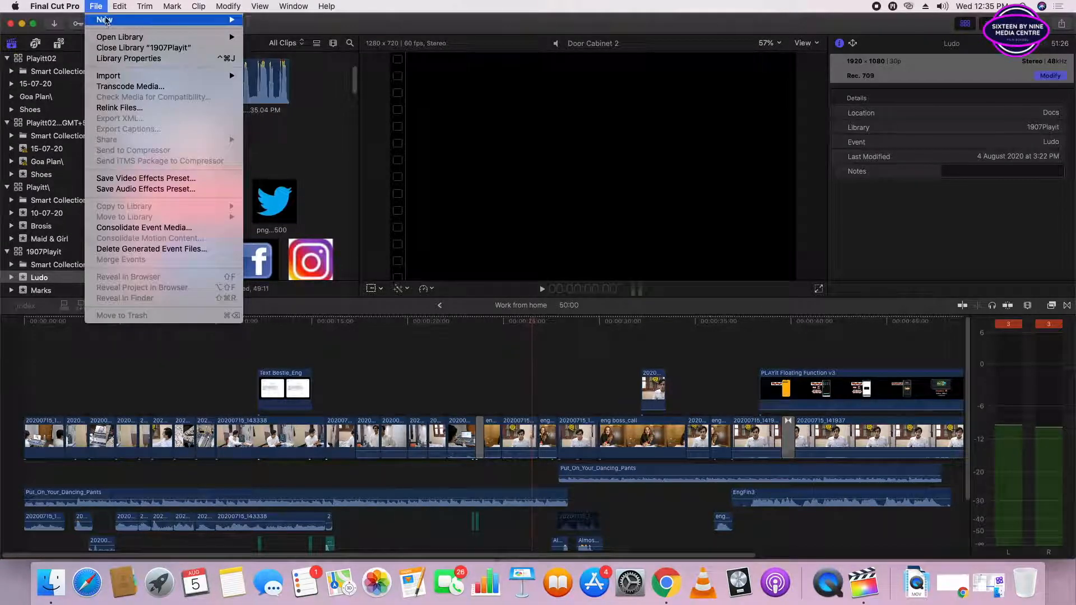
pyautogui.moveTo(168, 20)
pyautogui.click(291, 46)
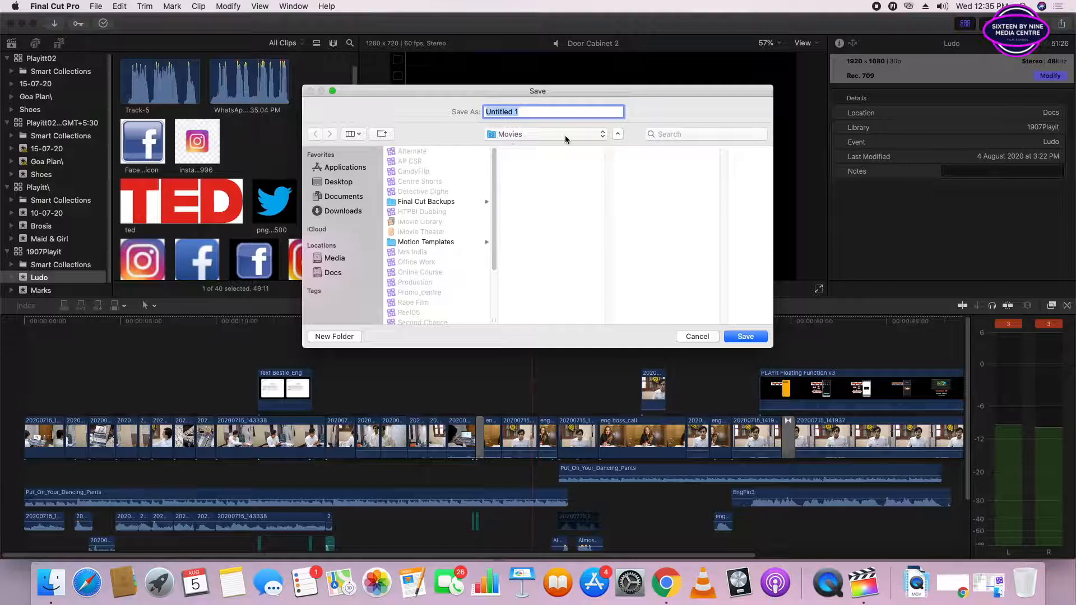
pyautogui.click(617, 134)
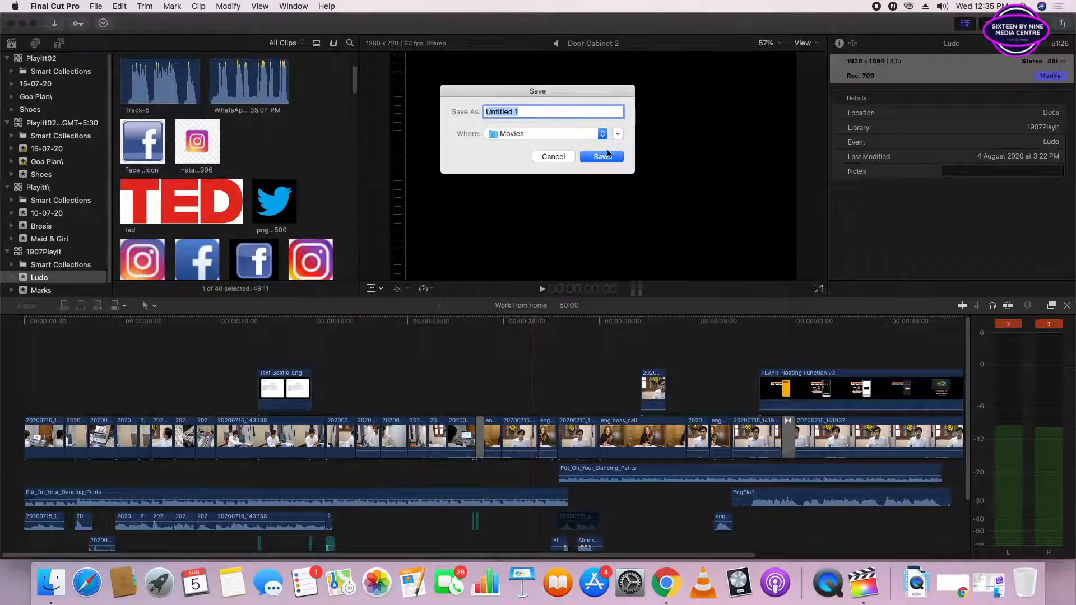
pyautogui.click(619, 139)
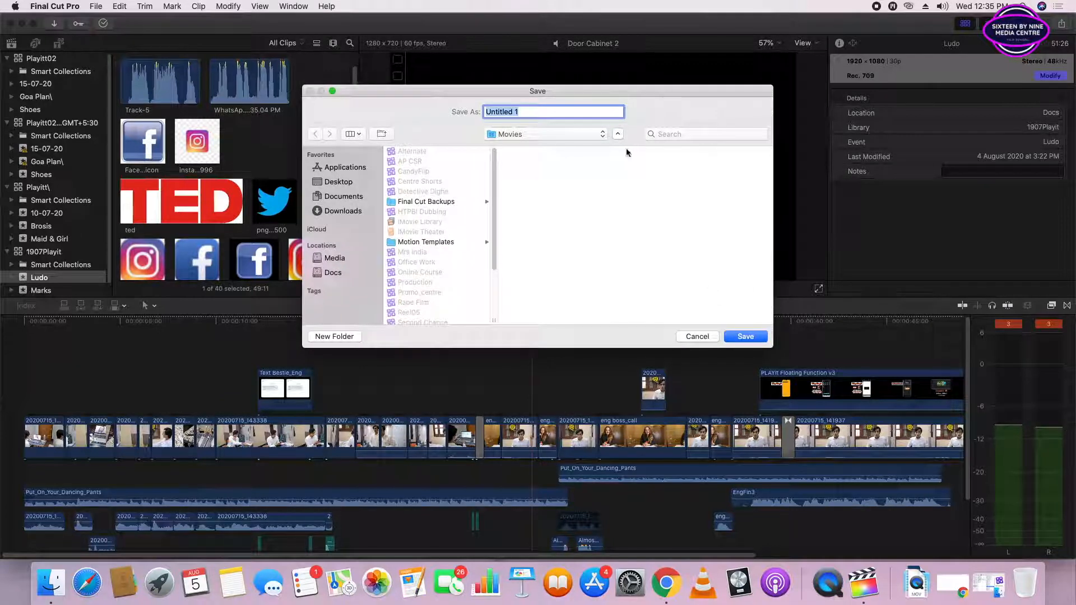
pyautogui.click(325, 272)
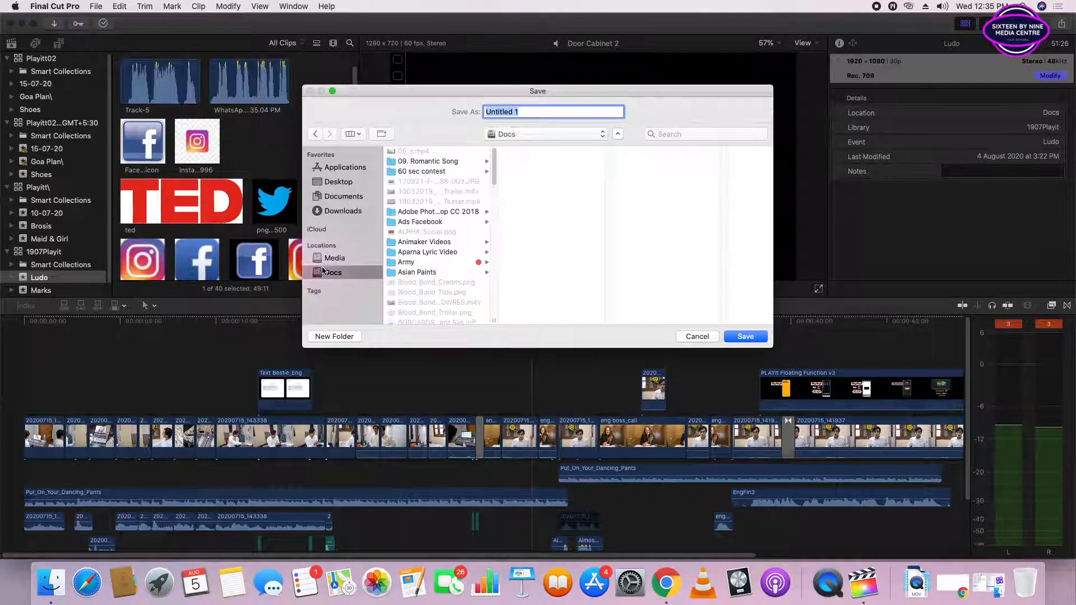
pyautogui.scroll(-3, 494, 175)
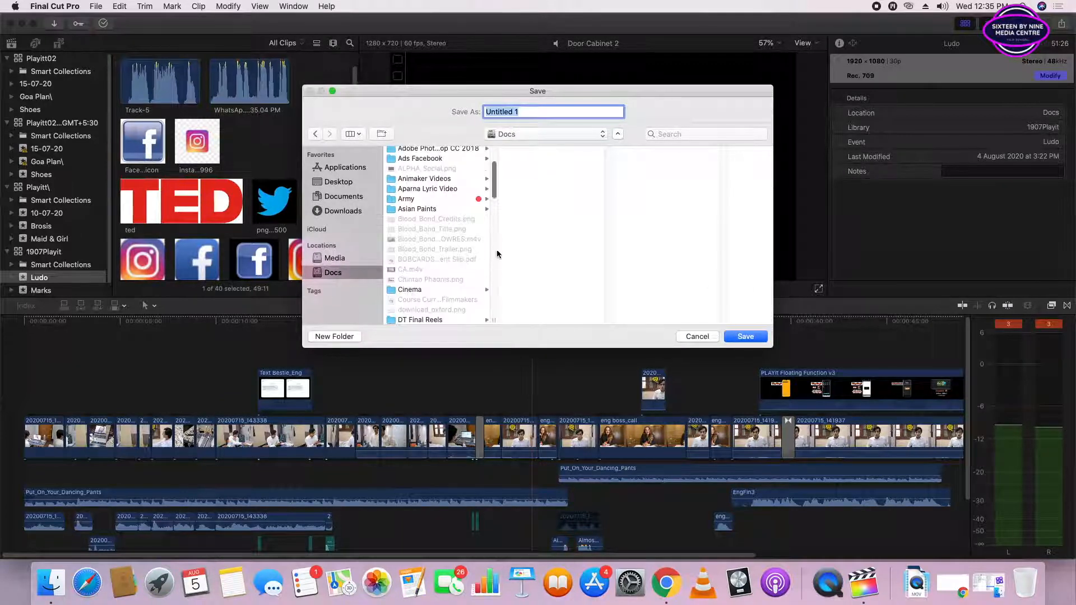
pyautogui.click(331, 257)
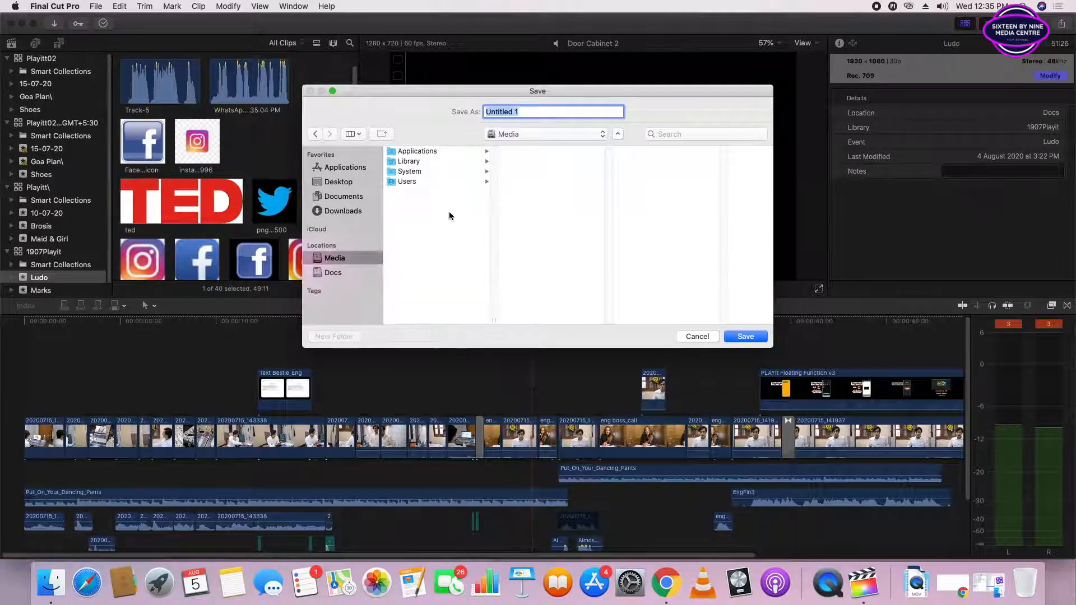
# - Name the new library Demo FCPX and save it
pyautogui.moveTo(530, 111); pyautogui.dragTo(477, 111)
pyautogui.write('Dem')
pyautogui.write('o Fo')
pyautogui.press('BackSpace')
pyautogui.press('BackSpace')
pyautogui.write('CPX')
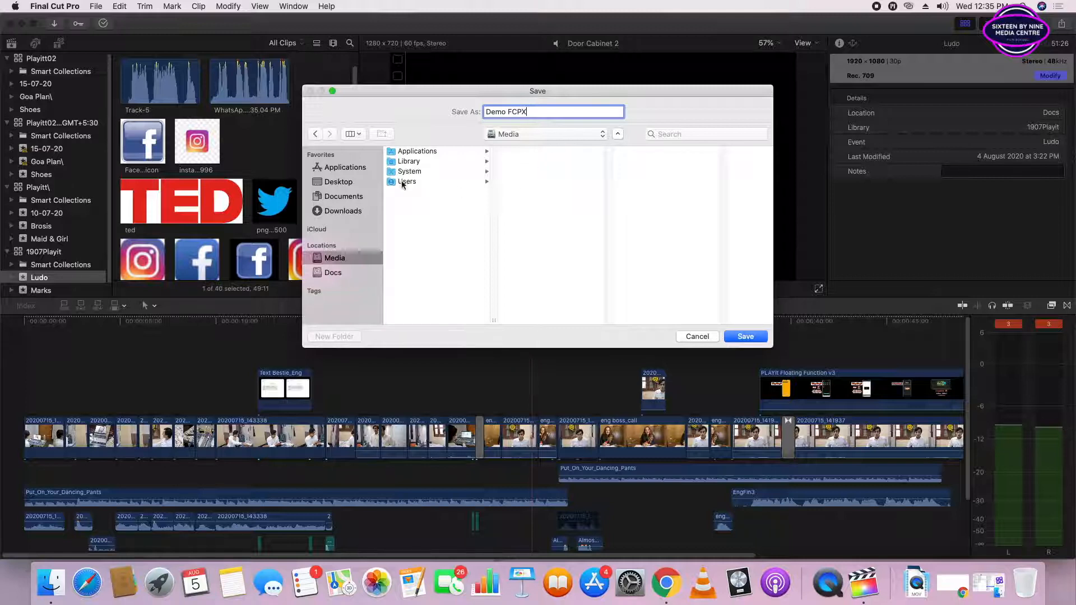
pyautogui.click(747, 337)
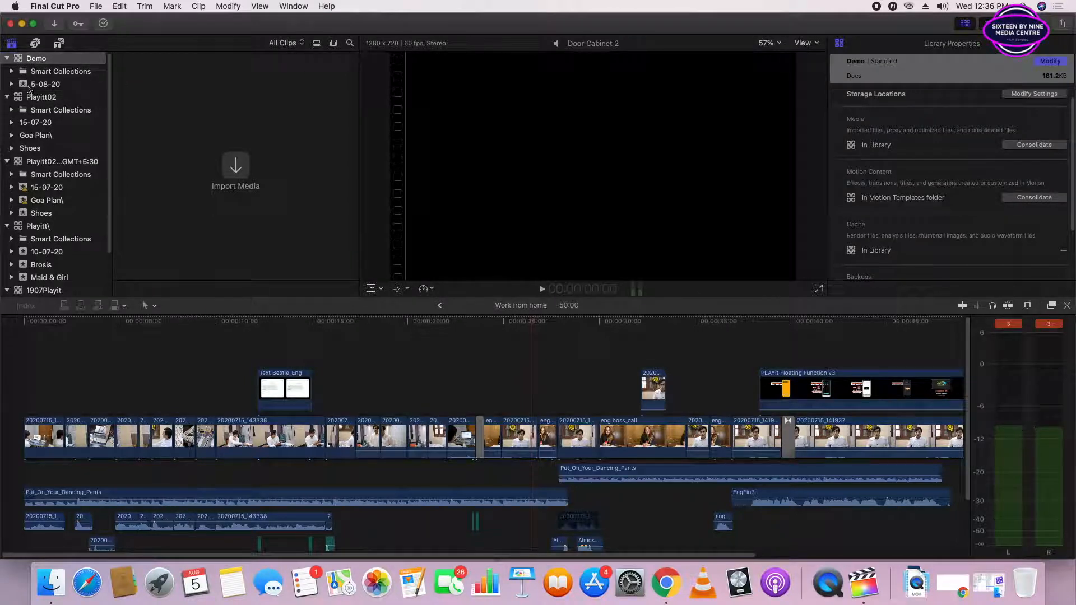
# - Start a new event with the Demo library as its destination
pyautogui.click(51, 88)
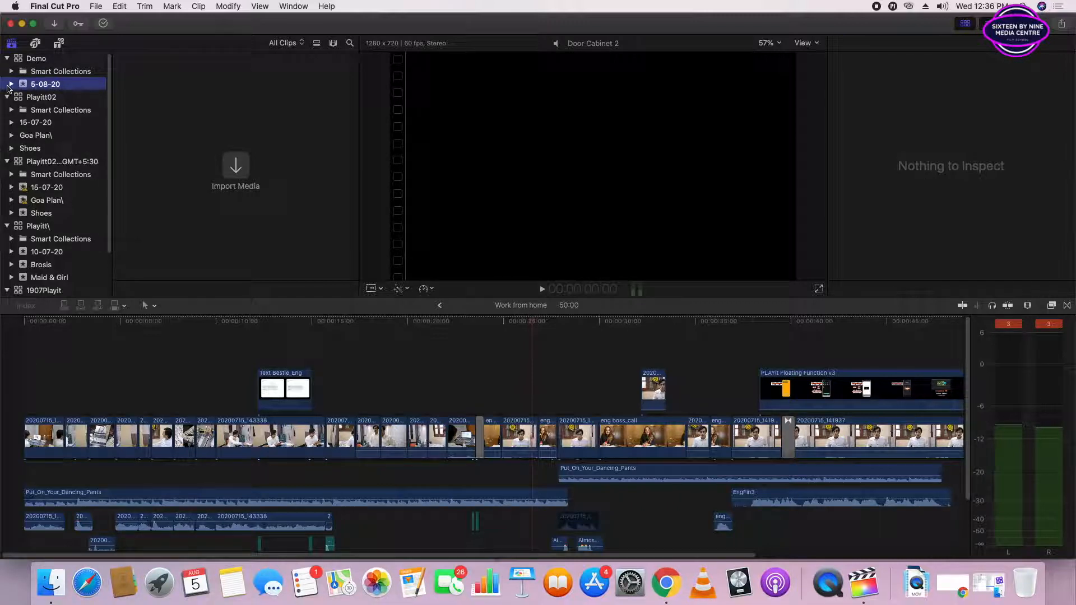
pyautogui.click(37, 60)
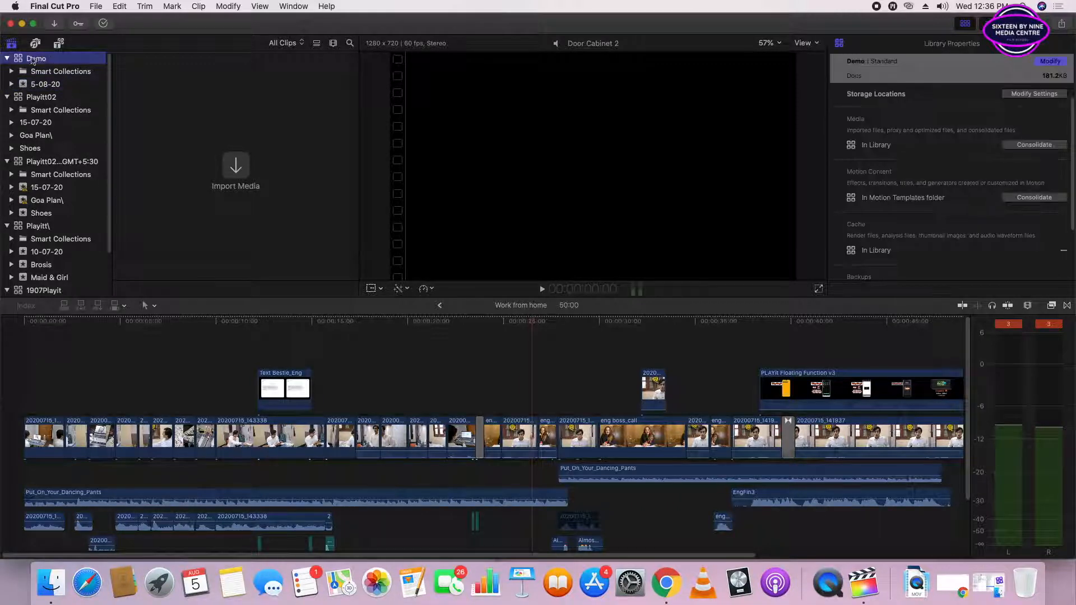
pyautogui.click(96, 6)
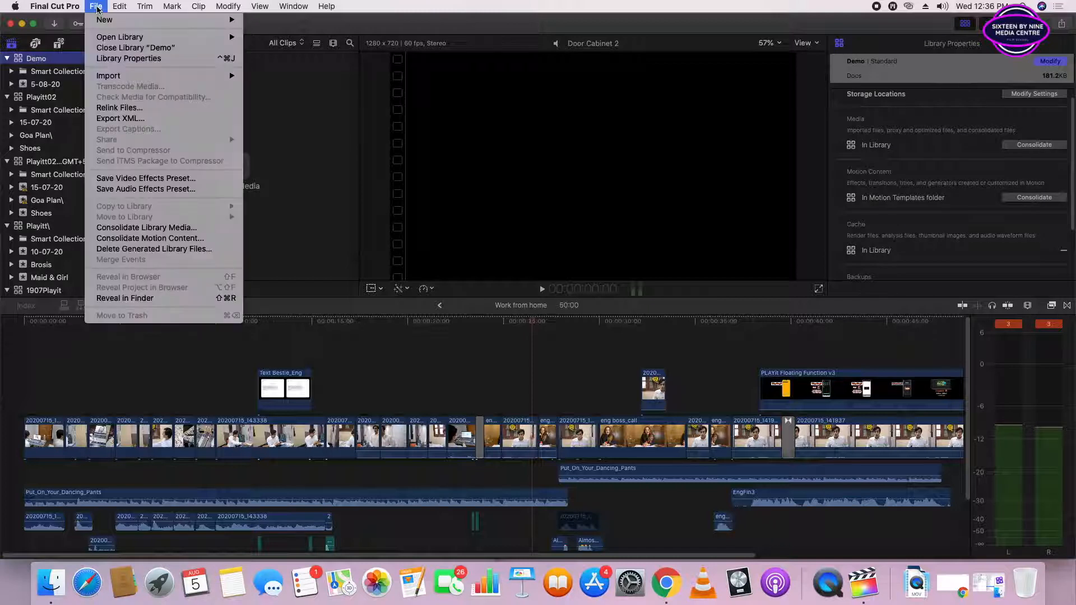
pyautogui.moveTo(109, 26)
pyautogui.click(268, 34)
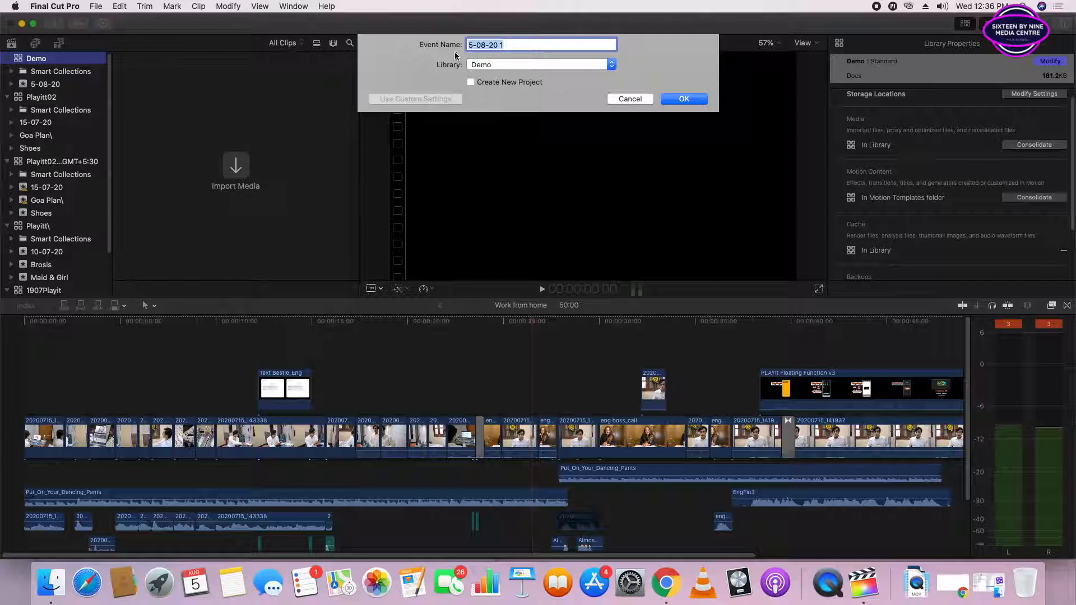
pyautogui.click(524, 65)
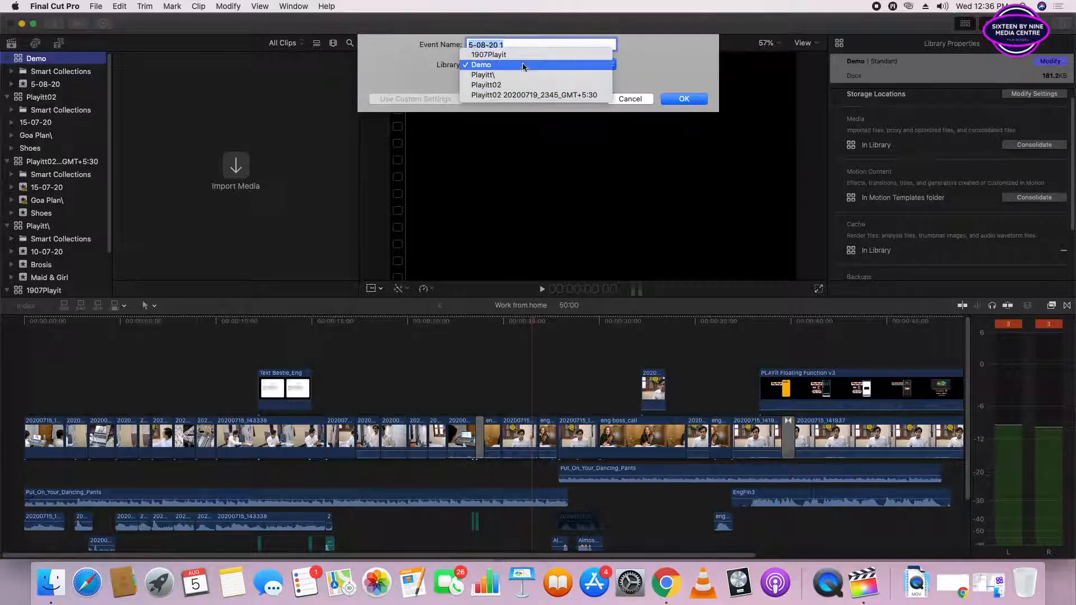
pyautogui.click(522, 66)
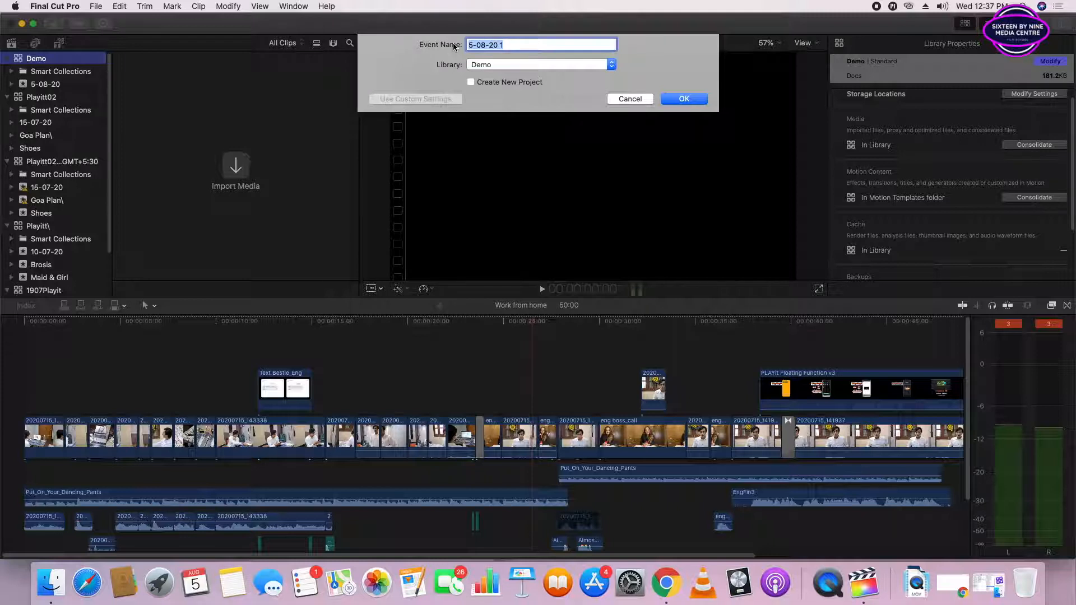
# - Name the new event Online Lecture and create it
pyautogui.write('Online Dem')
pyautogui.press('BackSpace')
pyautogui.press('BackSpace')
pyautogui.press('BackSpace')
pyautogui.write('Lecture')
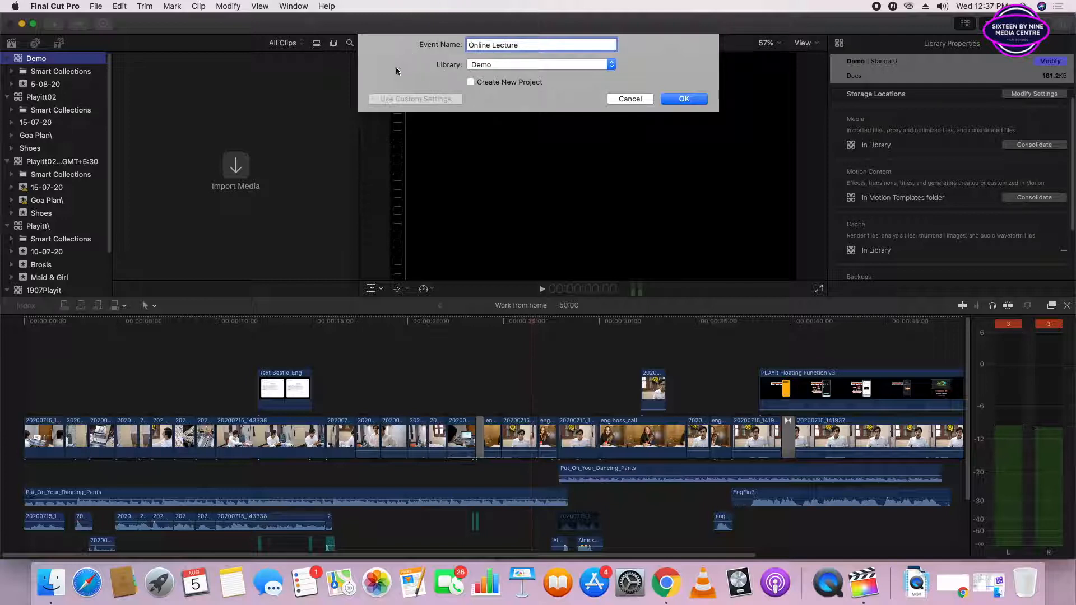
pyautogui.click(694, 100)
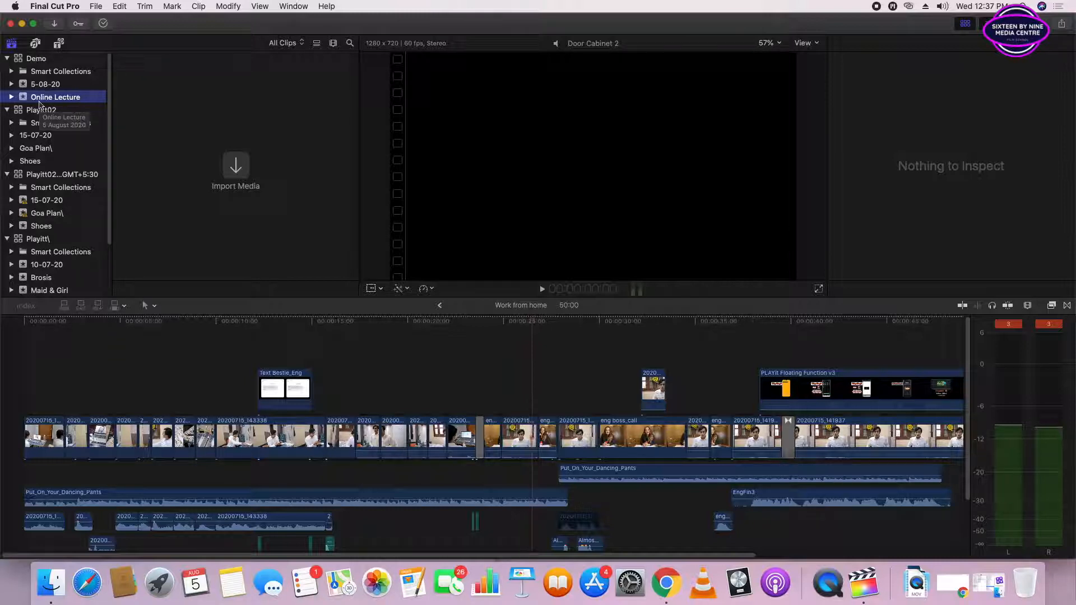
# - Start a new project in the Online Lecture event and check which other events could hold it
pyautogui.click(96, 7)
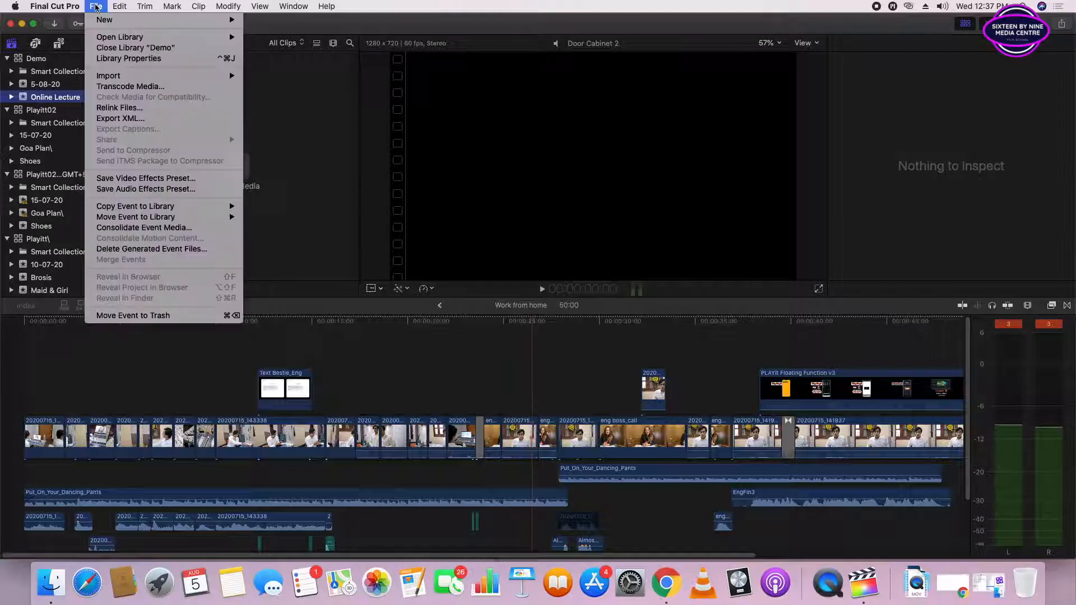
pyautogui.moveTo(197, 19)
pyautogui.click(253, 23)
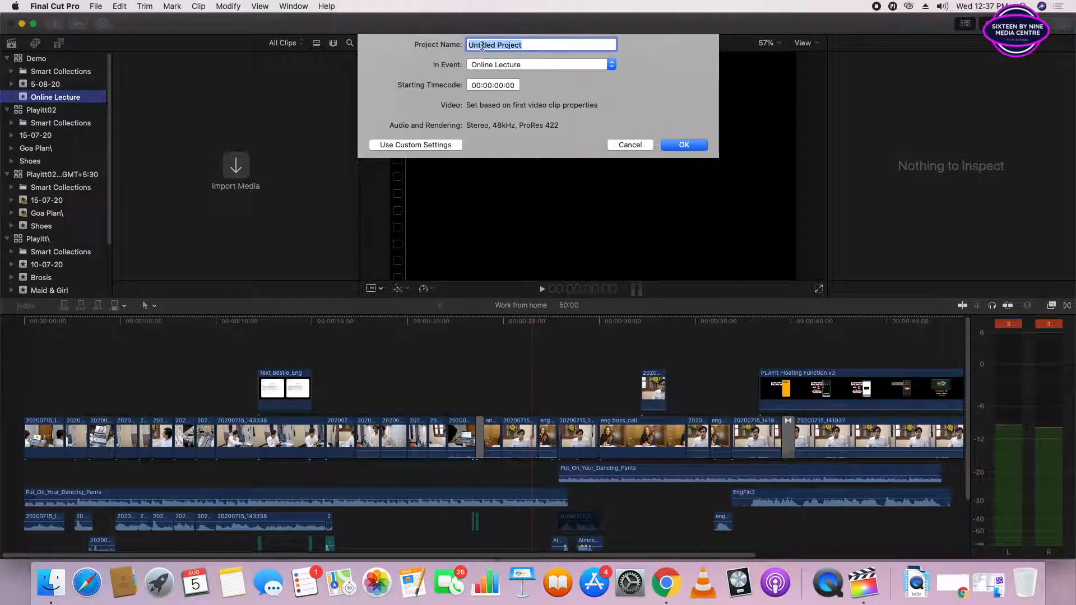
pyautogui.click(516, 66)
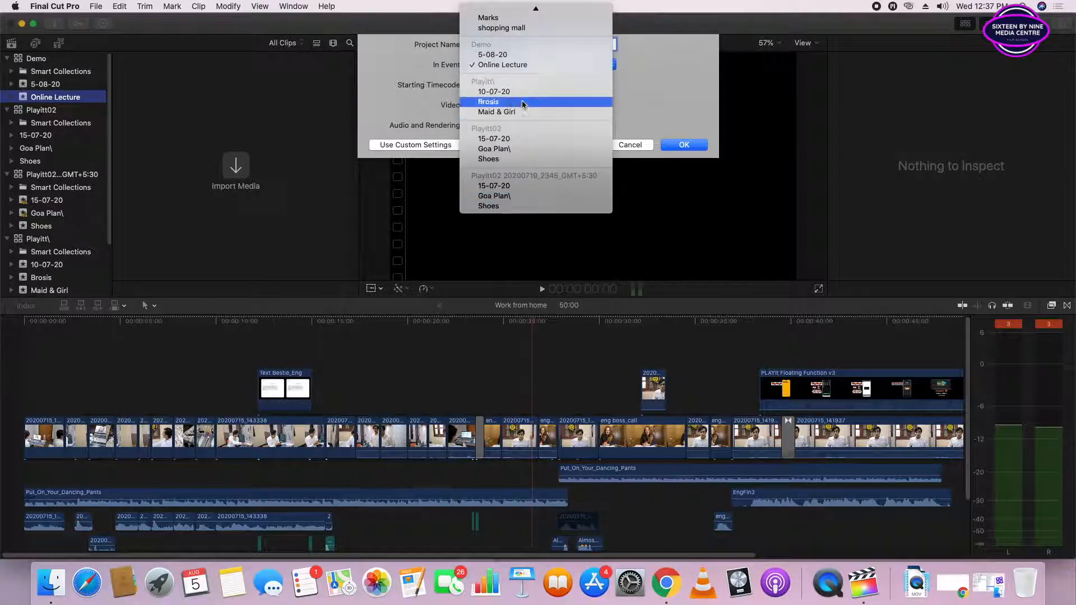
pyautogui.scroll(2, 516, 134)
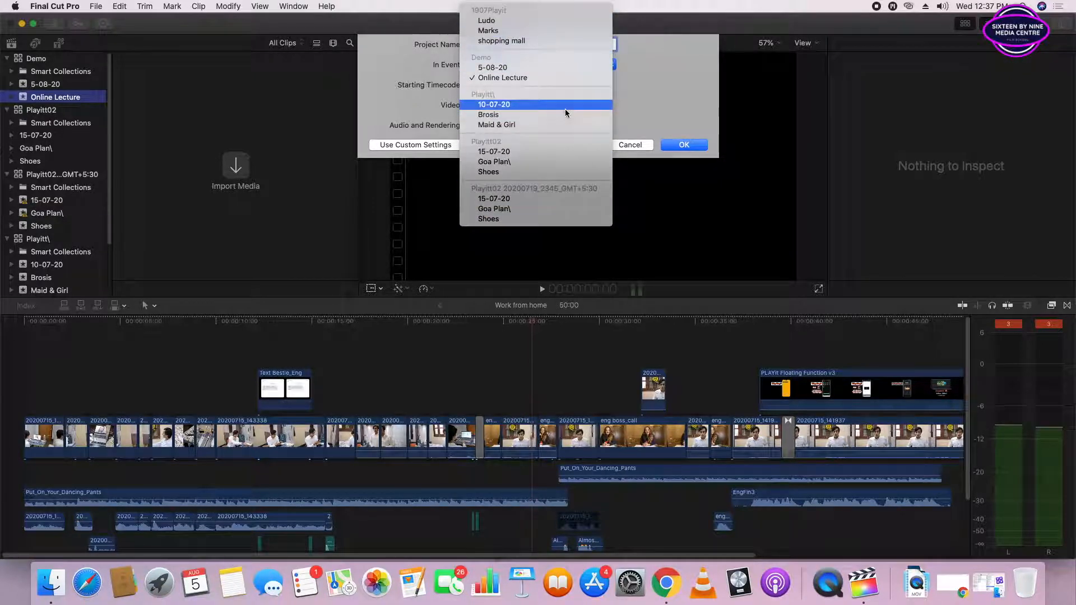
pyautogui.click(658, 72)
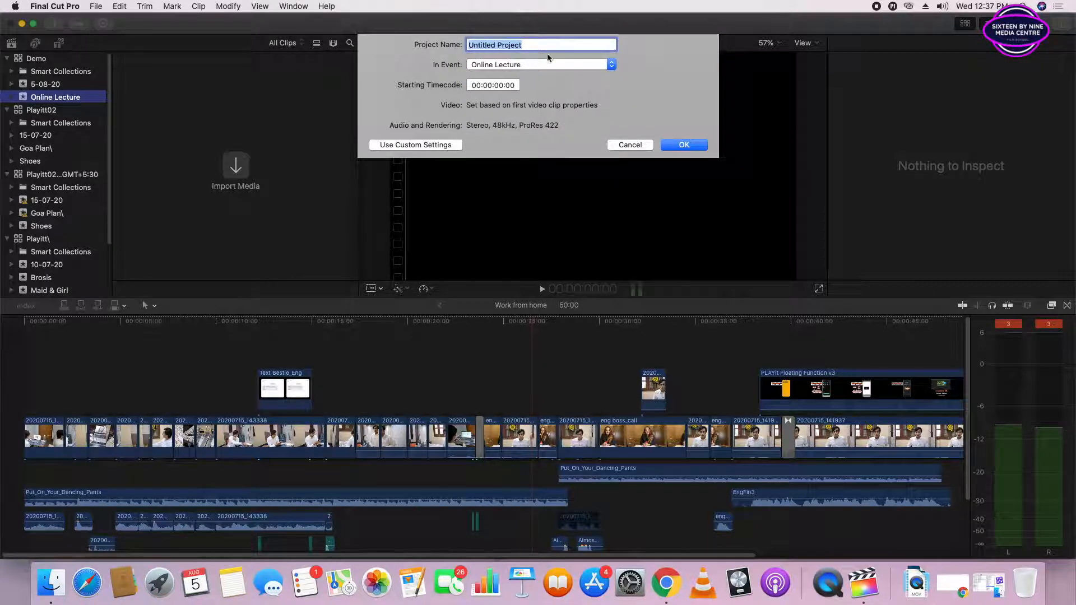
# - Name the new project Video Demo
pyautogui.write('Vid')
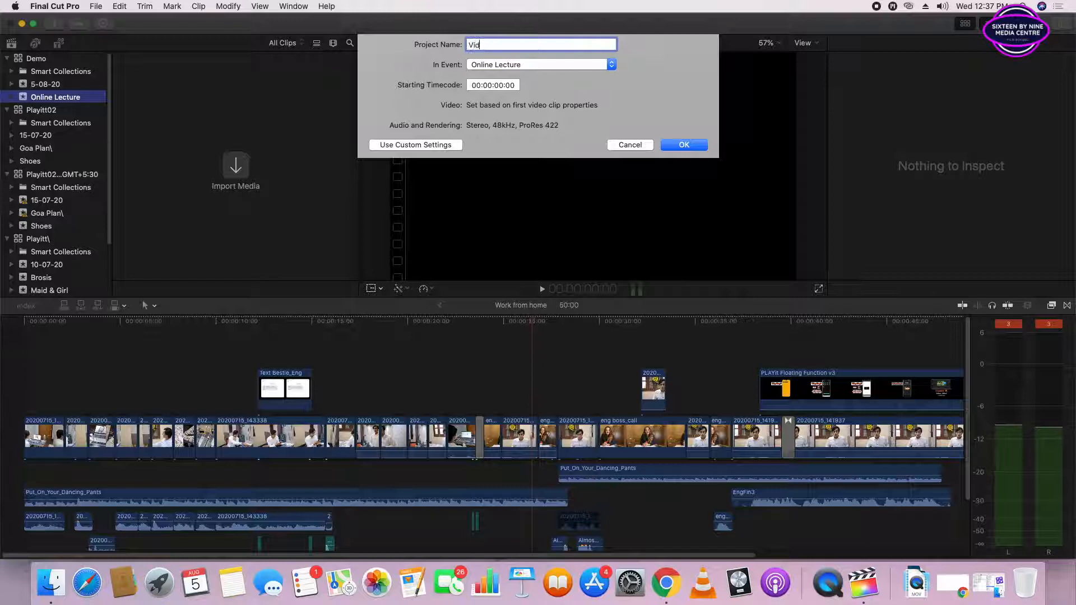
pyautogui.write('eo Lec')
pyautogui.press('BackSpace')
pyautogui.press('BackSpace')
pyautogui.write('Demo')
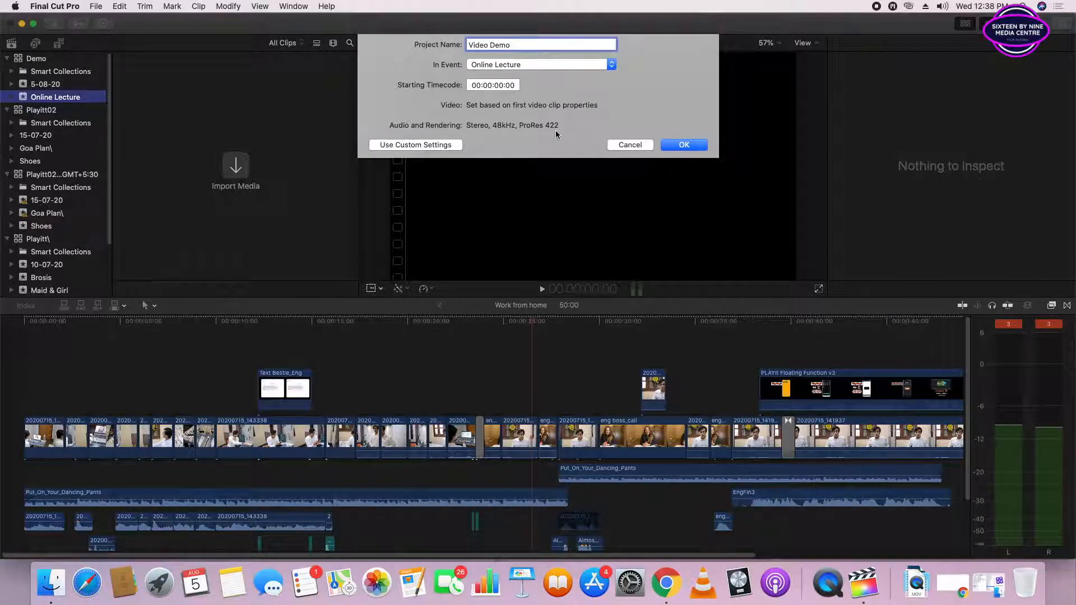
# - Switch to custom settings, review the format, resolution and rate options, and create the project as 1080p HD, 1920x1080, 25p
pyautogui.click(415, 144)
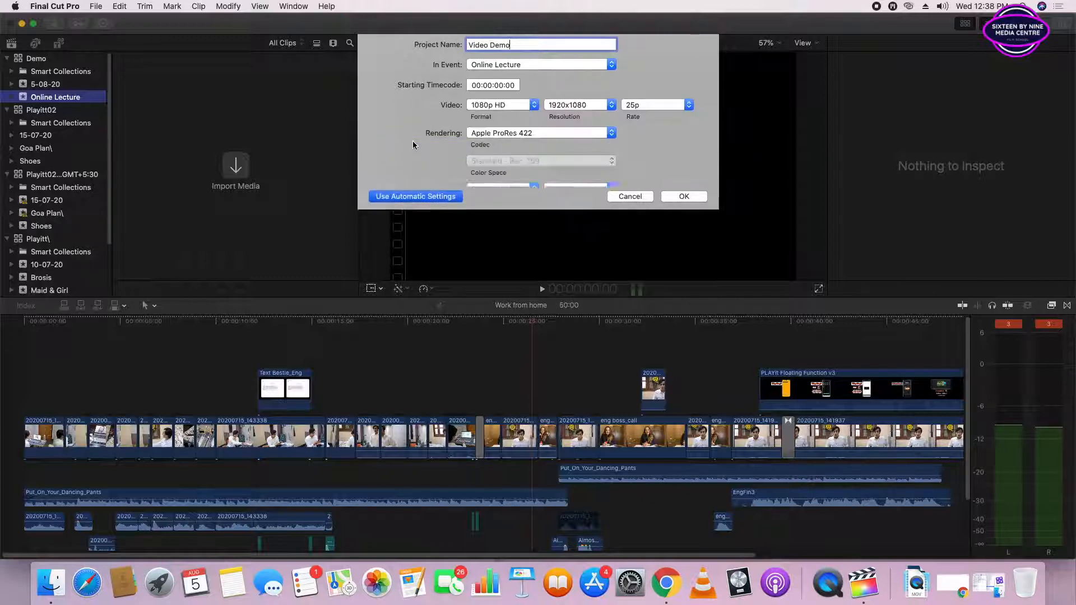
pyautogui.click(519, 108)
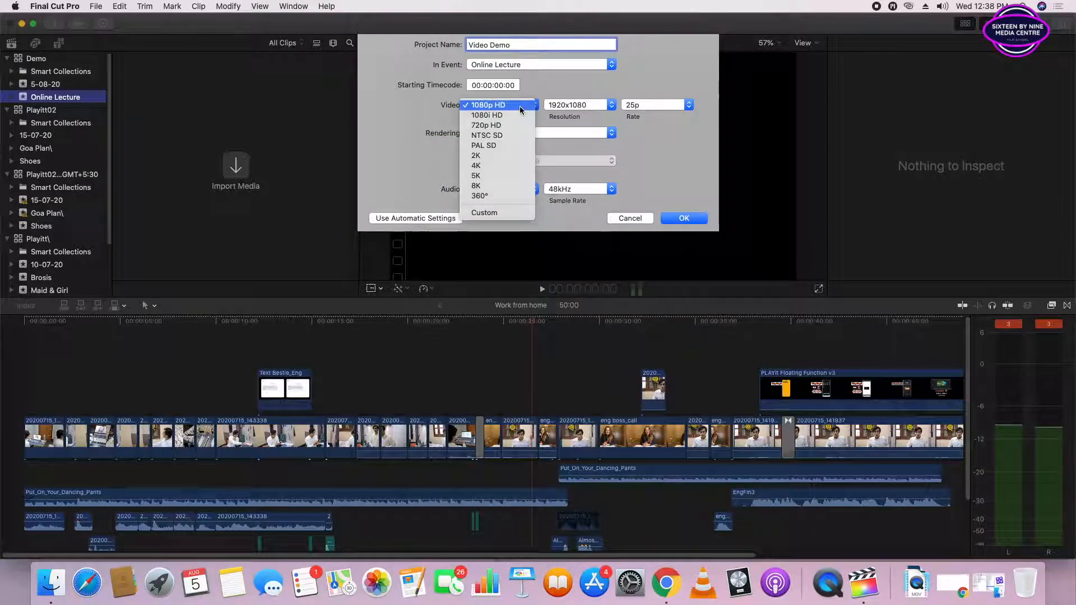
pyautogui.click(520, 107)
pyautogui.click(578, 106)
pyautogui.click(578, 106)
pyautogui.click(680, 106)
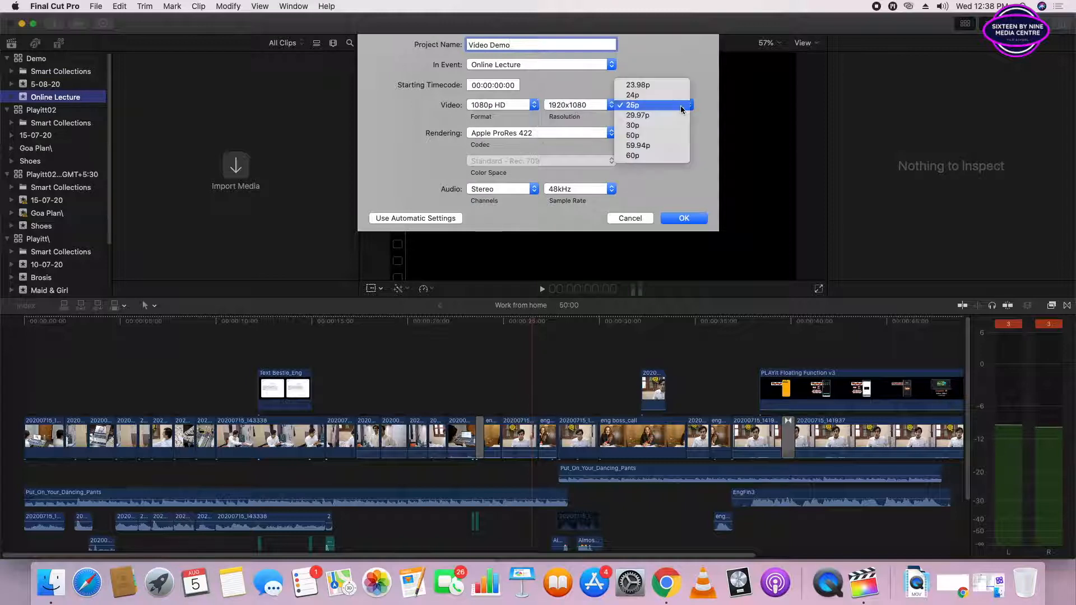
pyautogui.click(680, 107)
pyautogui.click(681, 106)
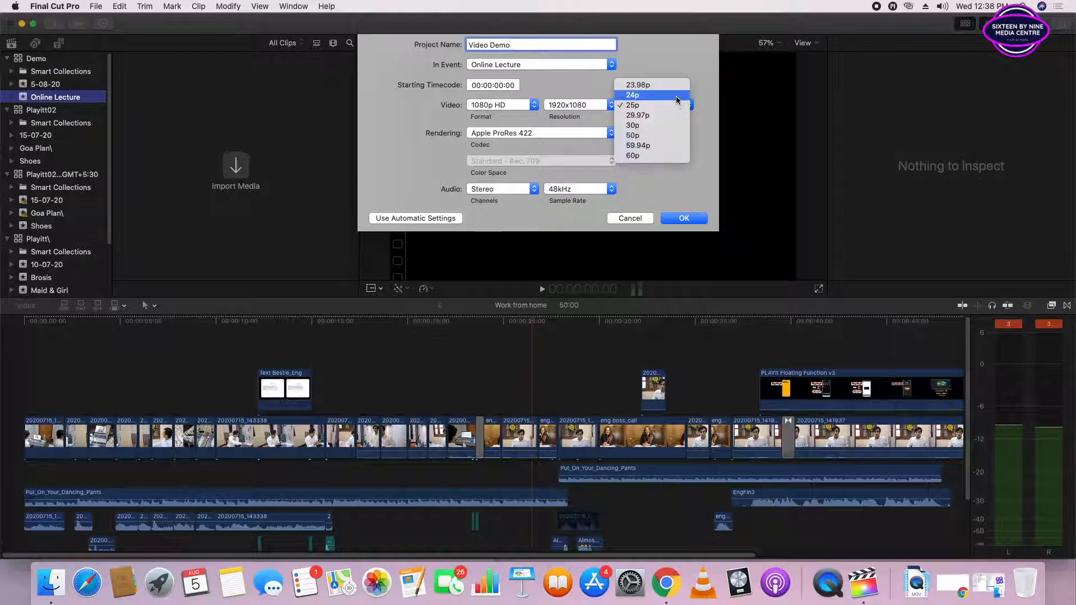
pyautogui.click(711, 102)
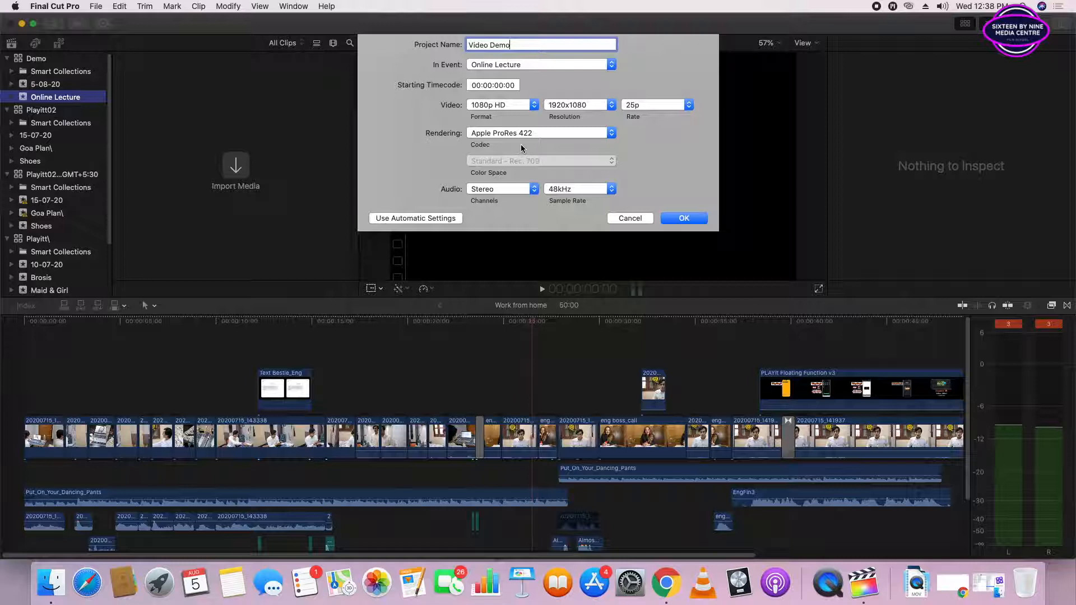
pyautogui.click(683, 219)
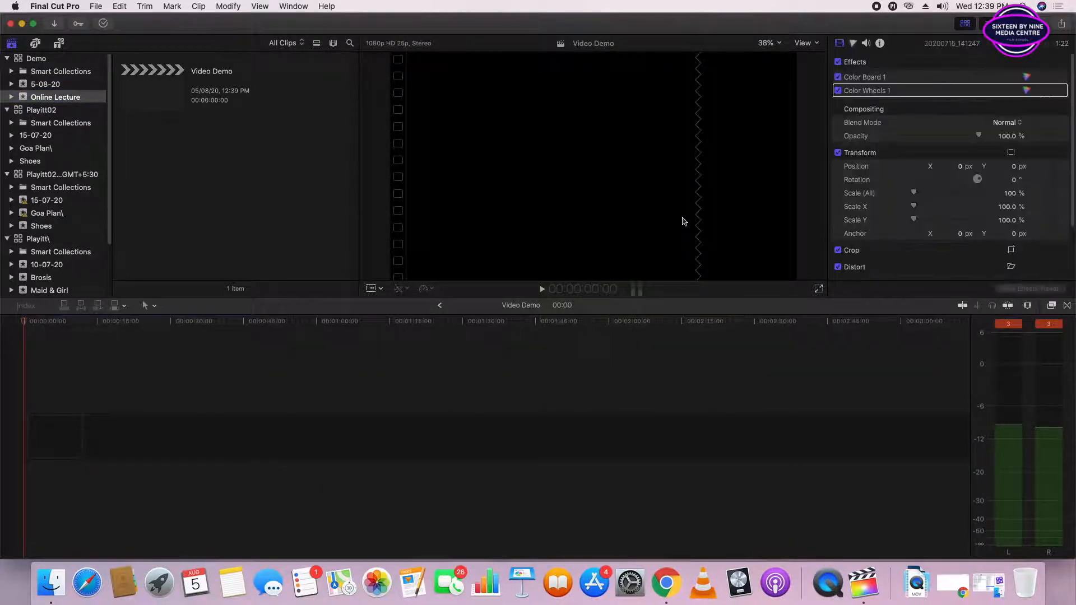
# - Select the Video Demo project to view its details, and select the Brosis event of the Playitt\ library
pyautogui.click(168, 101)
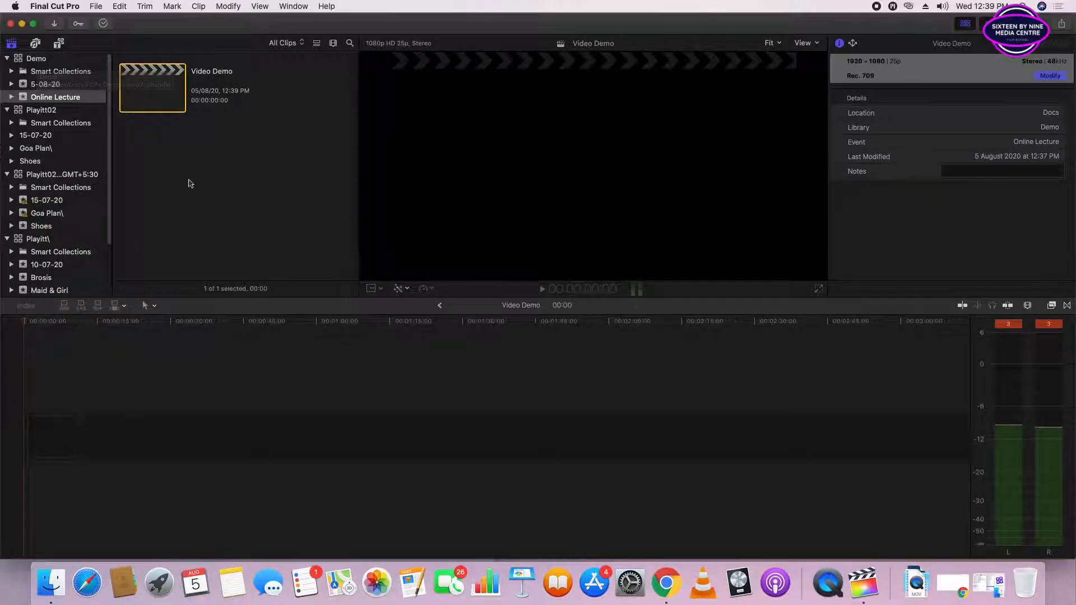
pyautogui.scroll(-5, 35, 172)
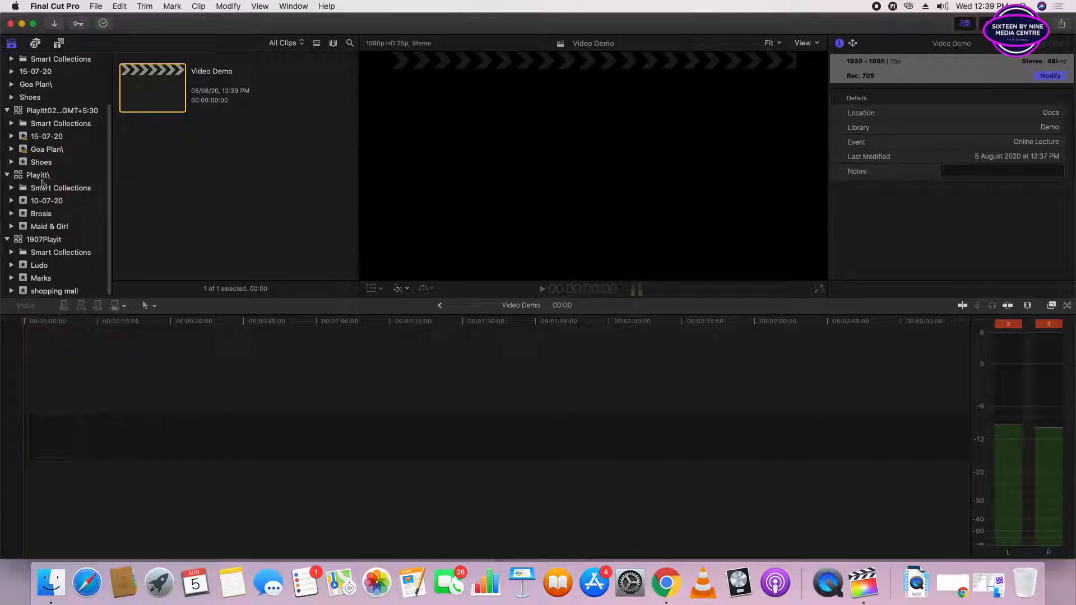
pyautogui.click(41, 214)
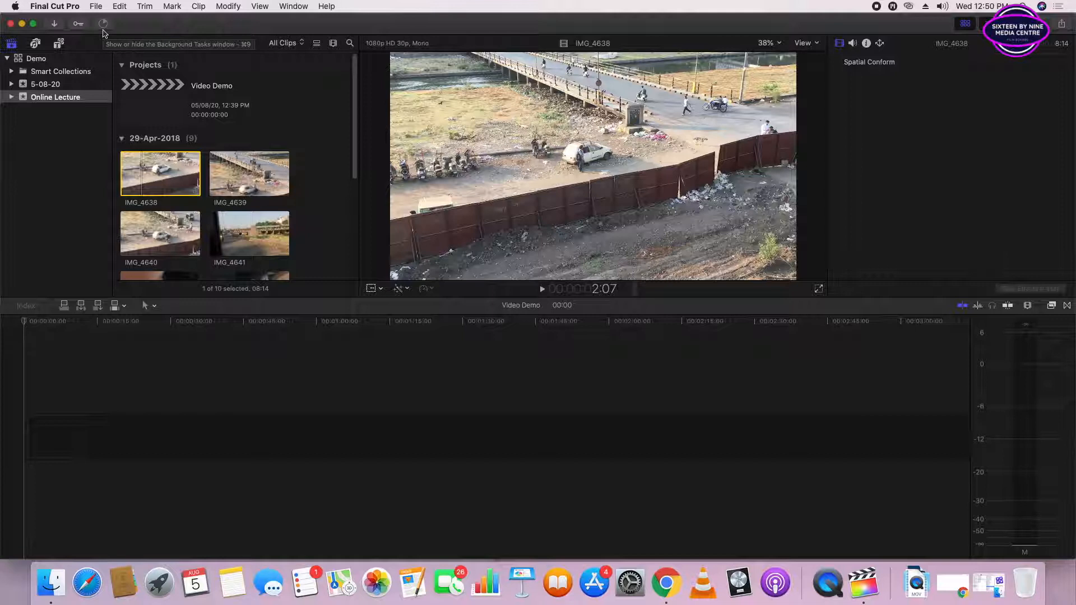
# - Open the Background Tasks window and place it over the viewer to check the transcoding and analysis progress
pyautogui.click(103, 25)
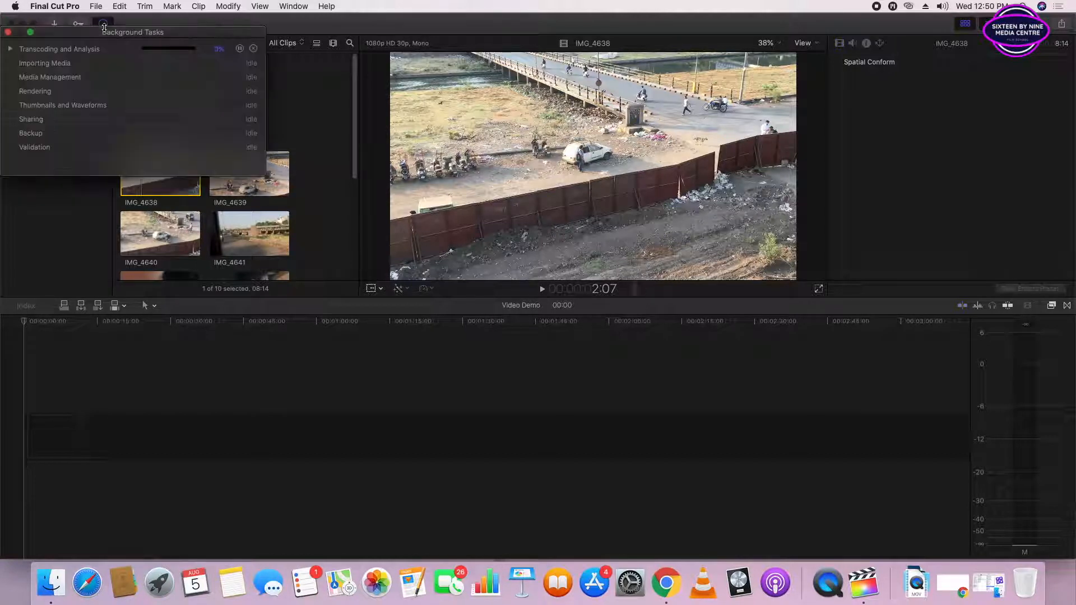
pyautogui.moveTo(111, 35); pyautogui.dragTo(545, 136)
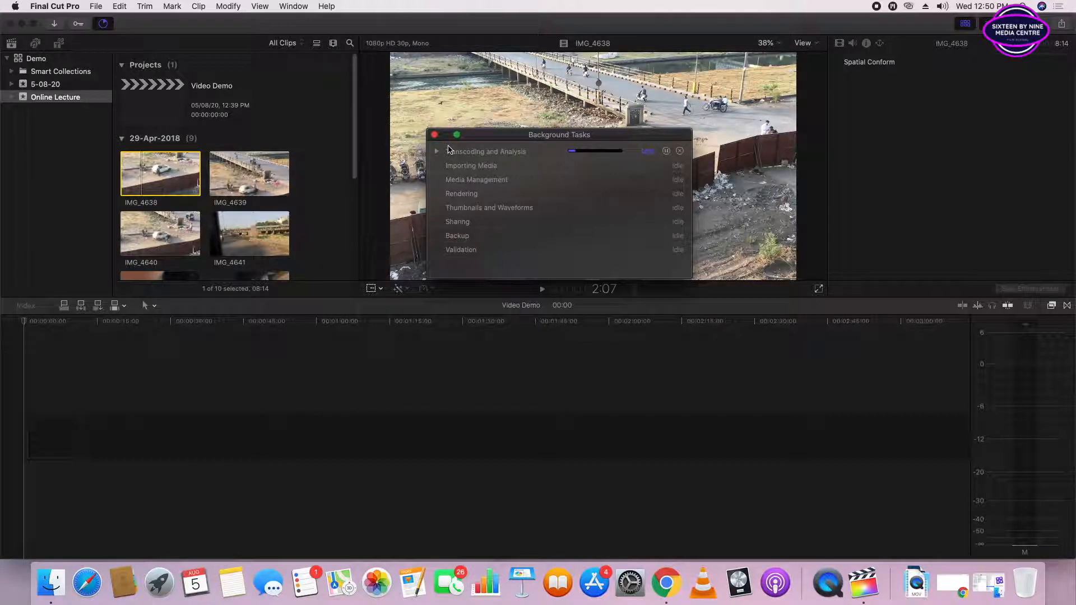
# - Expand the Transcoding and Analysis task to review the clips being analysed and the other background tasks, and close the Background Tasks window
pyautogui.click(437, 151)
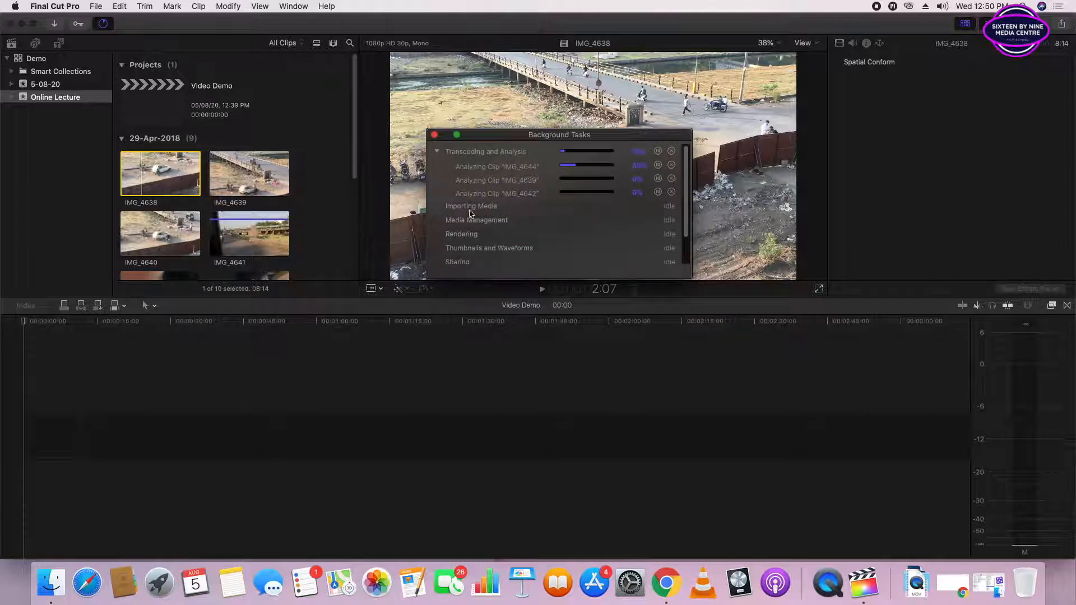
pyautogui.scroll(-2, 455, 189)
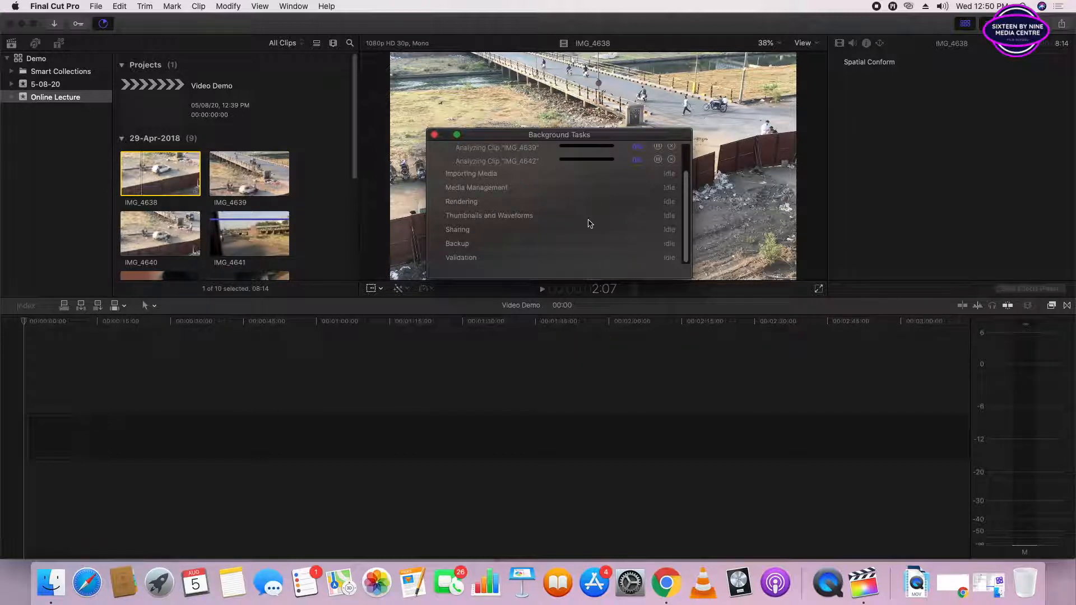
pyautogui.scroll(2, 570, 258)
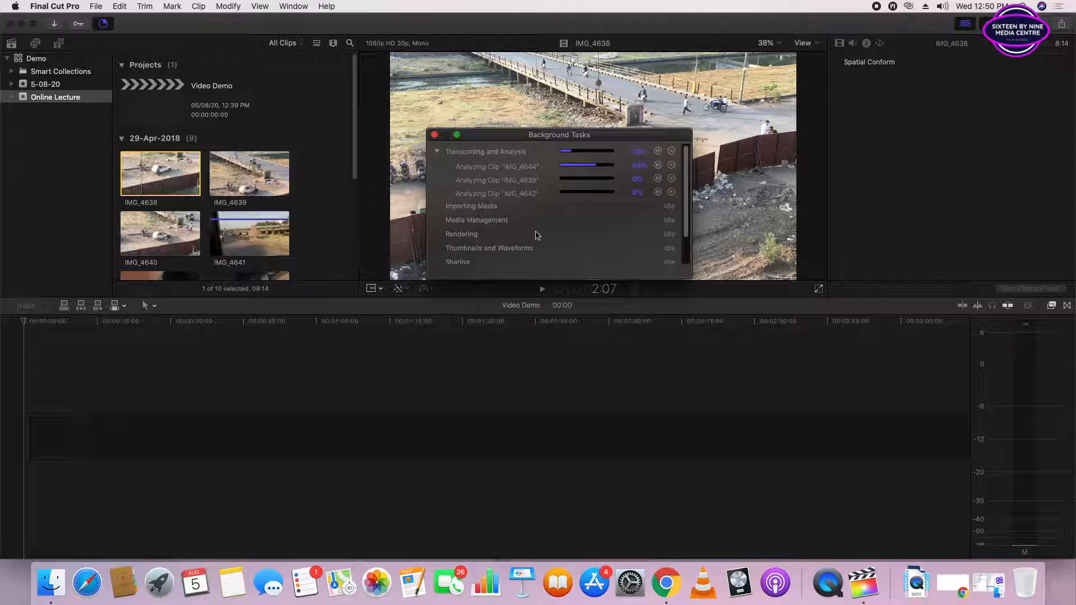
pyautogui.click(435, 136)
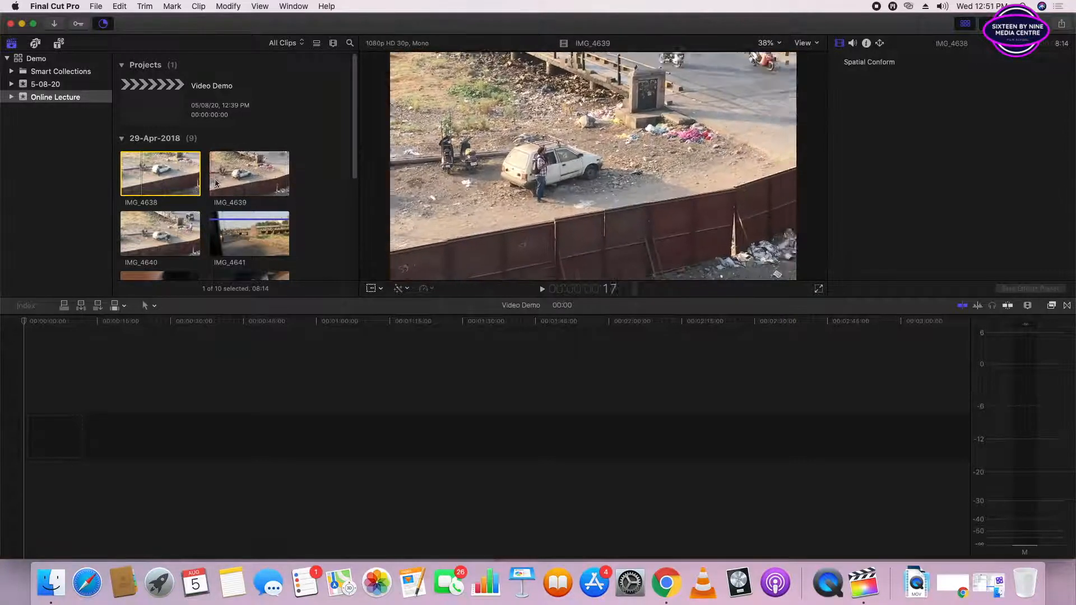
# - Select clip IMG_4639, browse the clips of the Online Lecture event, and play a portion of IMG_4639 in the viewer
pyautogui.click(216, 183)
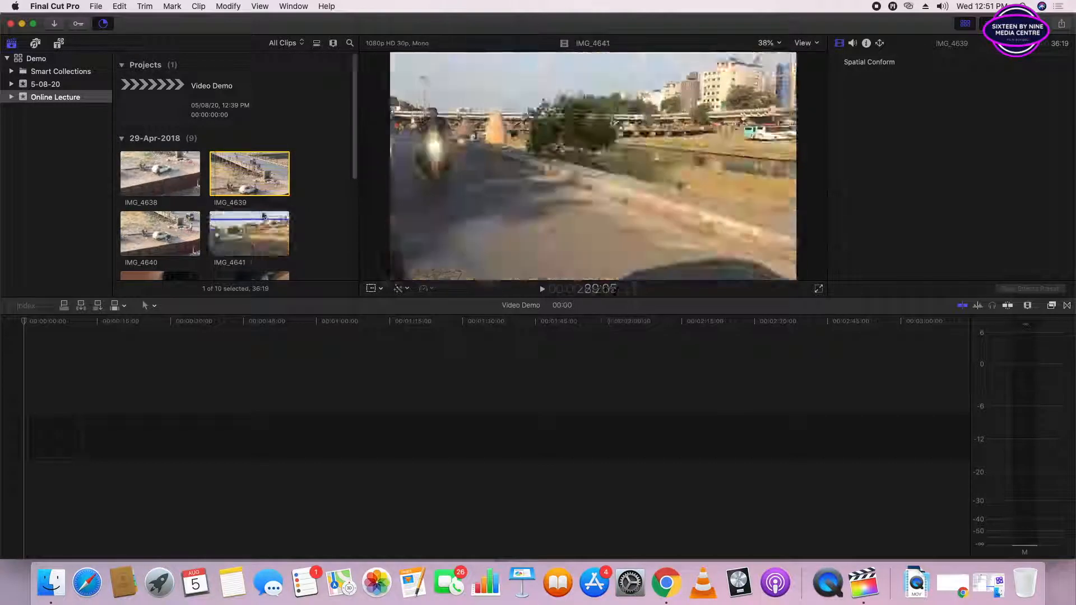
pyautogui.scroll(-4, 246, 213)
pyautogui.scroll(5, 244, 213)
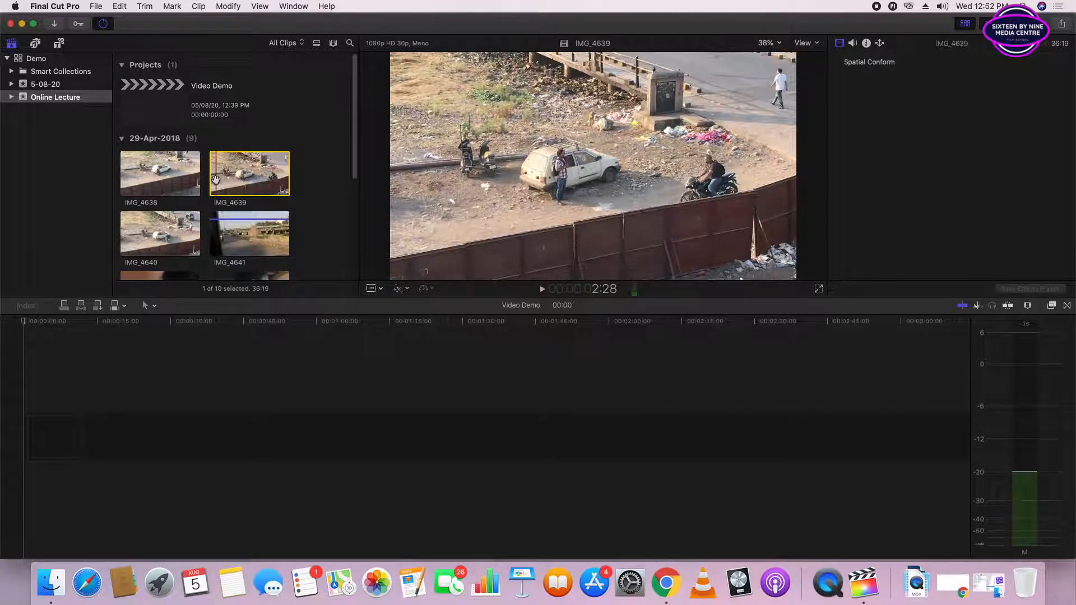
pyautogui.press('space')
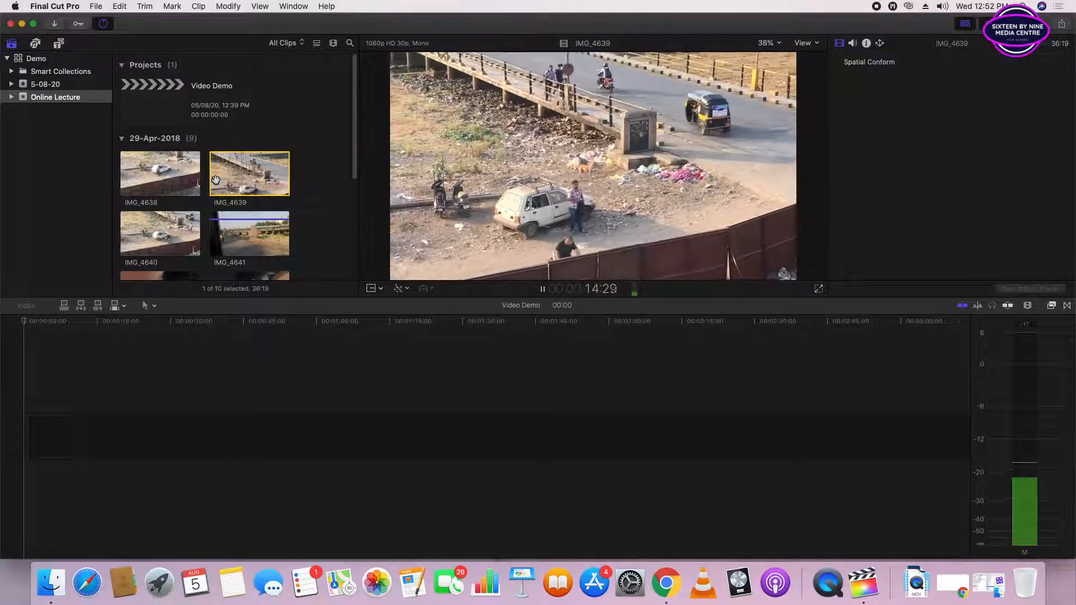
pyautogui.press('space')
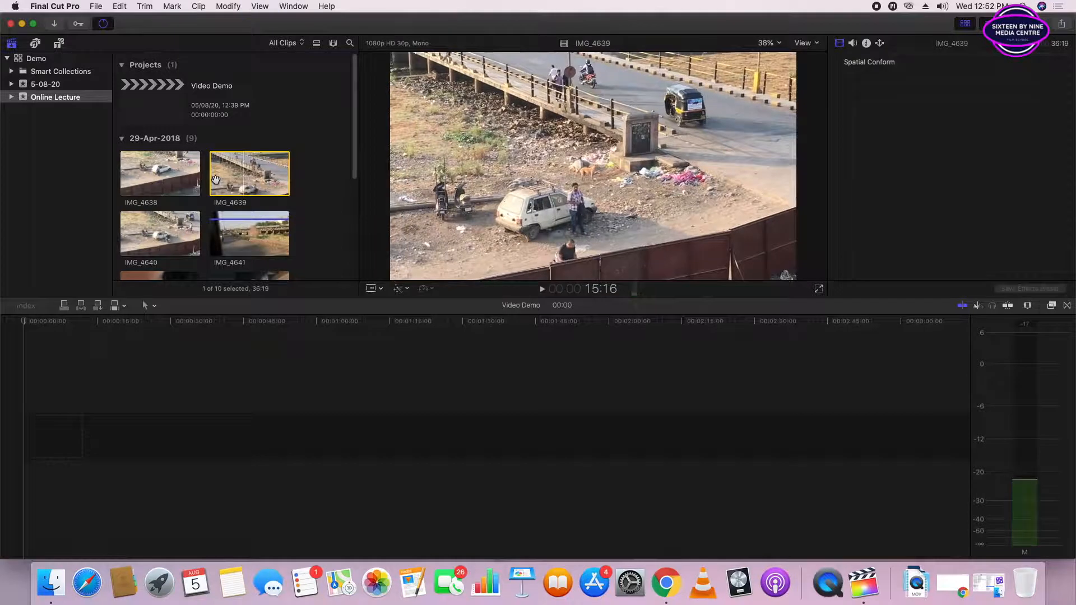
# - Play a portion of clip IMG_4640 in the viewer and select clip IMG_4641
pyautogui.click(161, 237)
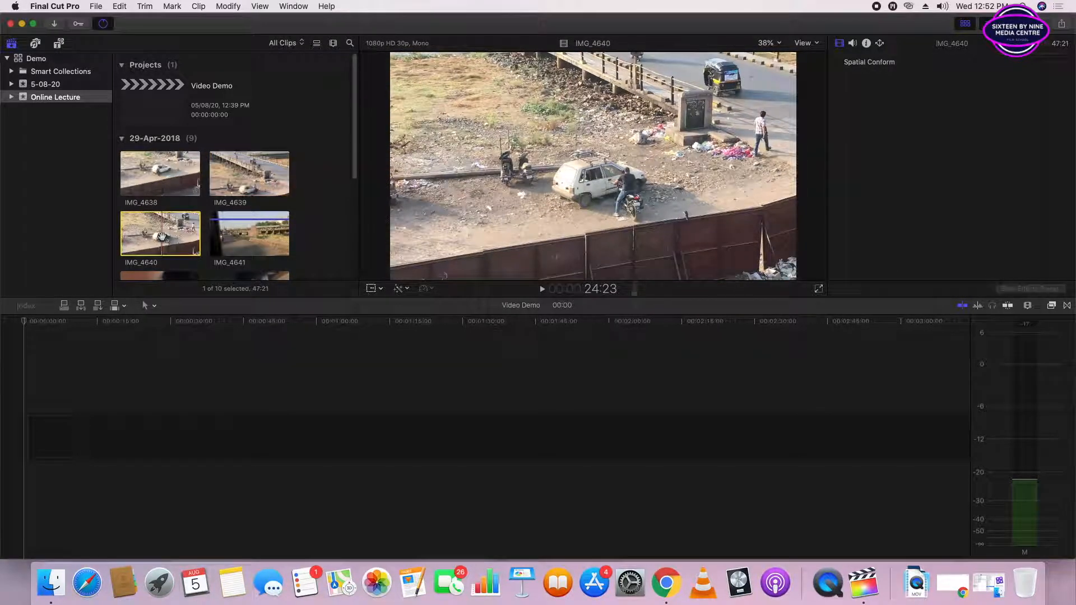
pyautogui.press('space')
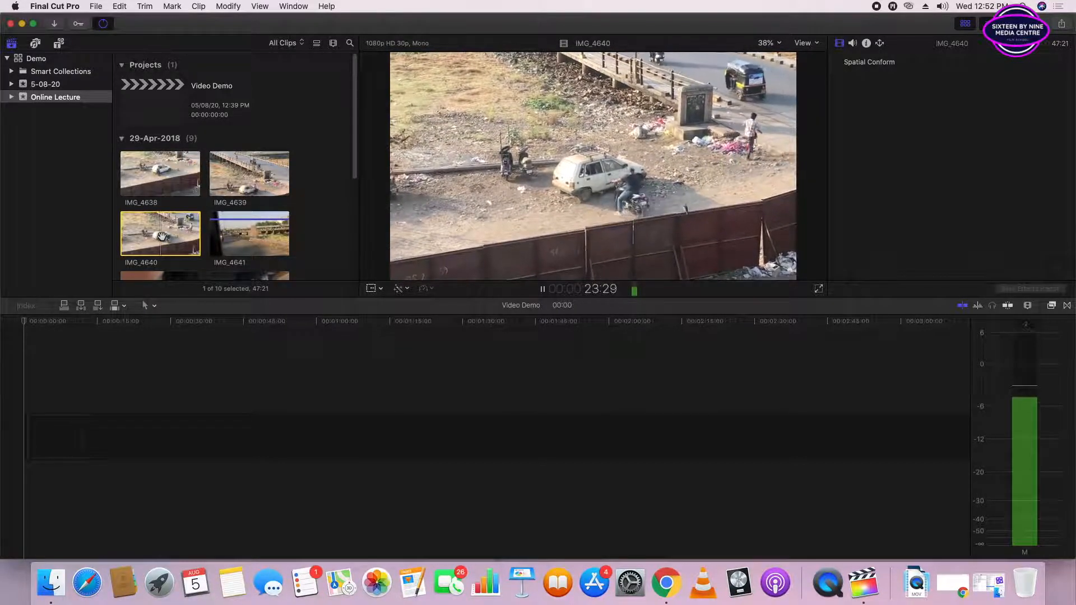
pyautogui.press('space')
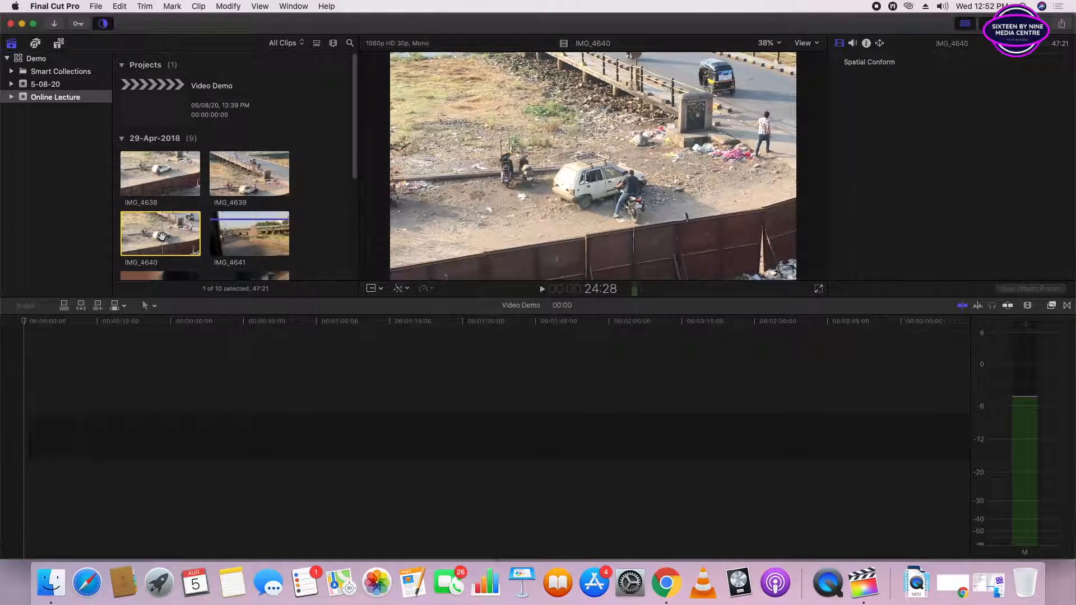
pyautogui.click(224, 223)
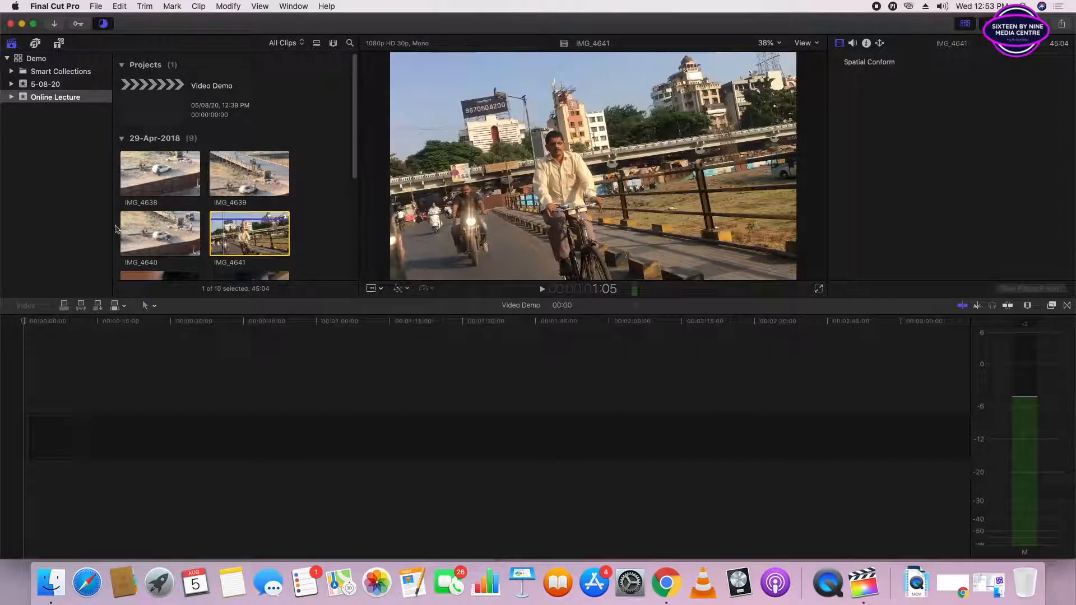
# - Play the opening of clip IMG_4639 and step back frame by frame to 1:02
pyautogui.click(227, 173)
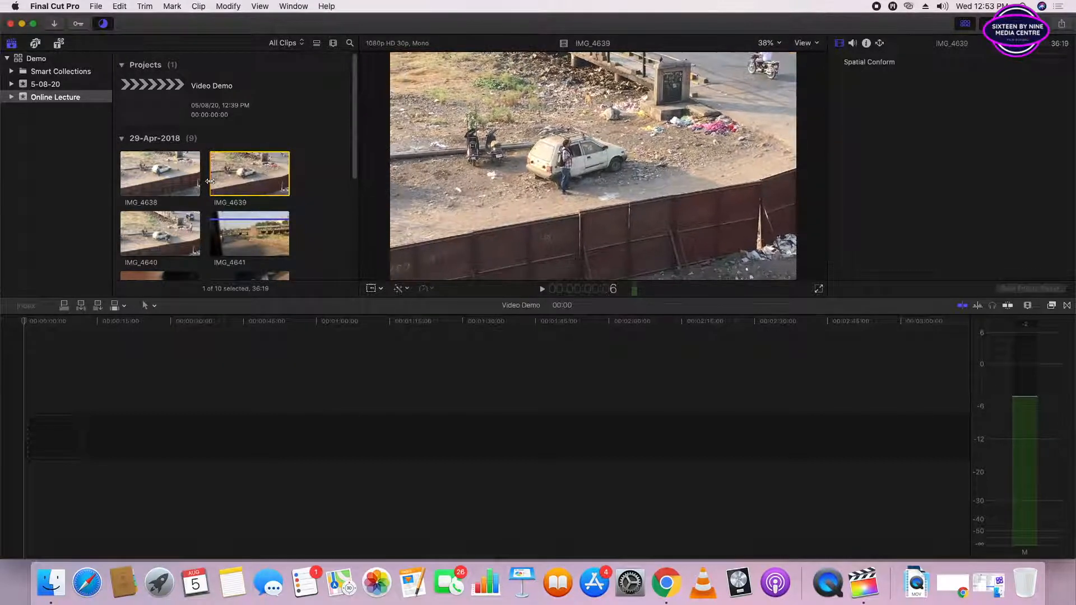
pyautogui.press('space')
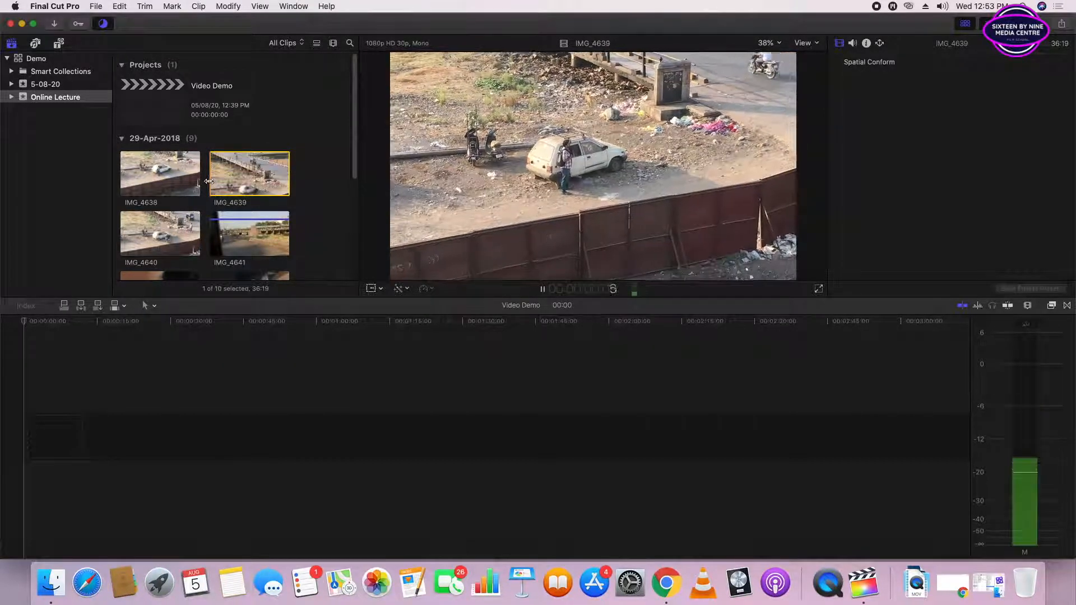
pyautogui.press('space')
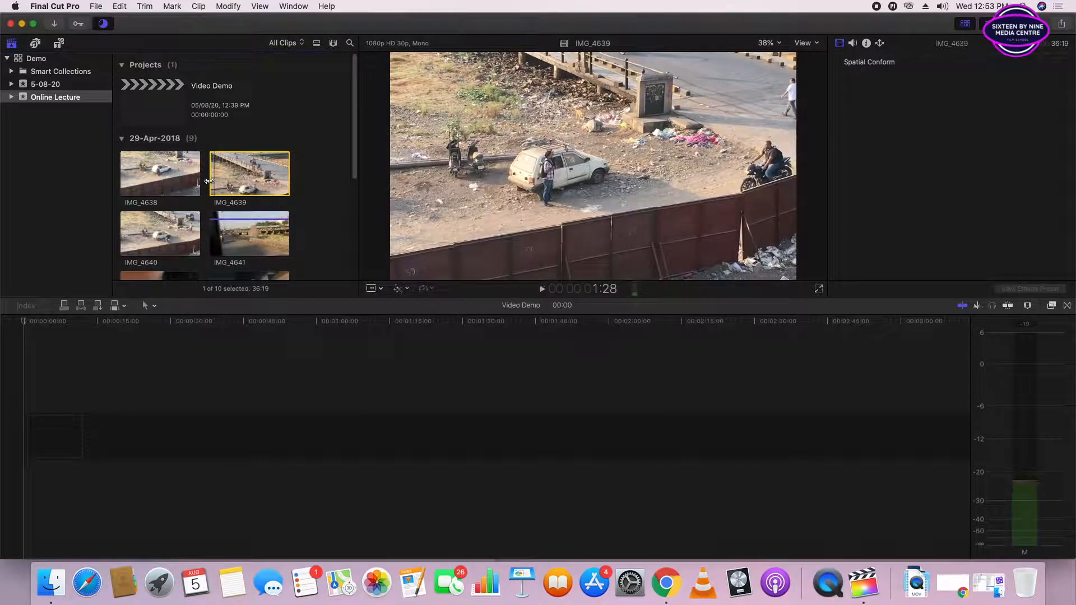
pyautogui.press('Left')
pyautogui.press('Left')
pyautogui.press('Left')
pyautogui.press('Left')
pyautogui.press('Left')
pyautogui.press('Left')
pyautogui.press('Left')
pyautogui.press('Left')
pyautogui.press('Left')
pyautogui.press('Left')
pyautogui.press('Left')
pyautogui.press('Left')
pyautogui.press('Left')
pyautogui.press('Left')
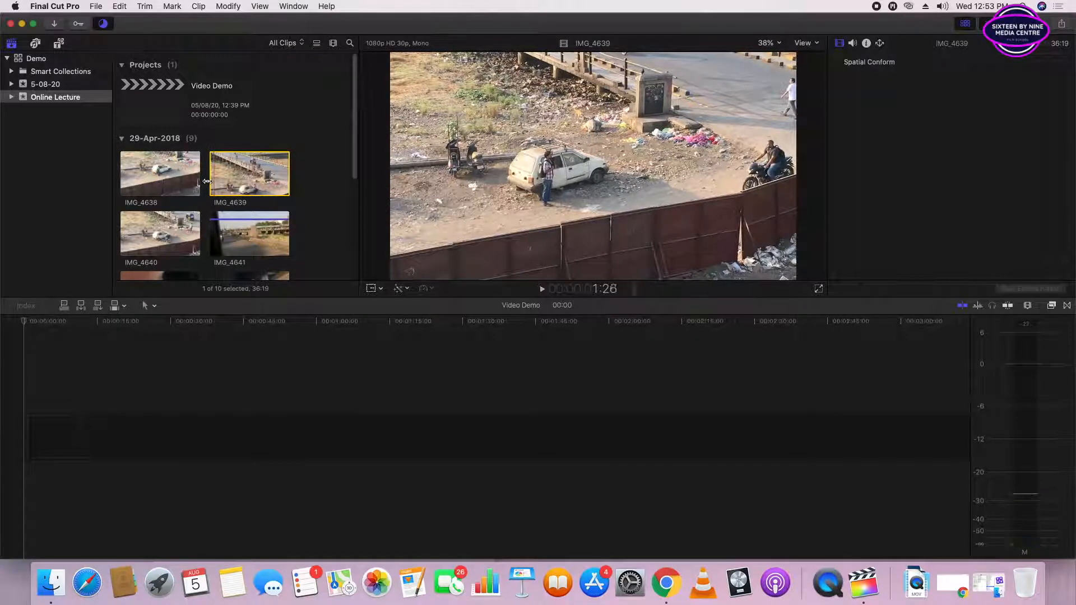
pyautogui.press('Left')
pyautogui.press('Left')
pyautogui.press('Left')
pyautogui.press('Left')
pyautogui.press('Left')
pyautogui.press('Left')
pyautogui.press('Left')
pyautogui.press('Left')
pyautogui.press('Left')
pyautogui.press('Left')
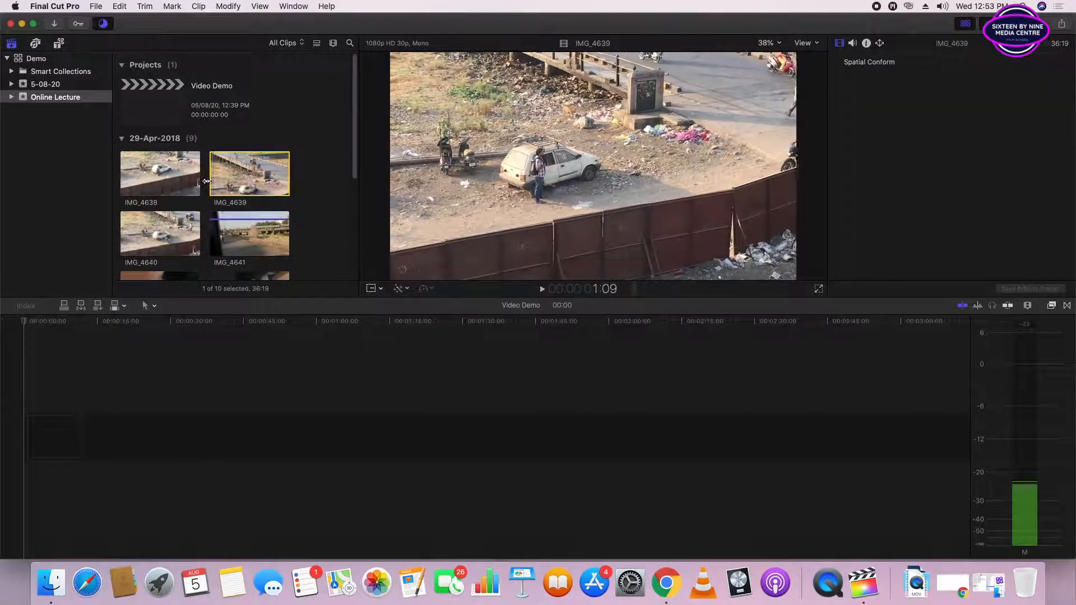
pyautogui.press('Left')
pyautogui.press('Left')
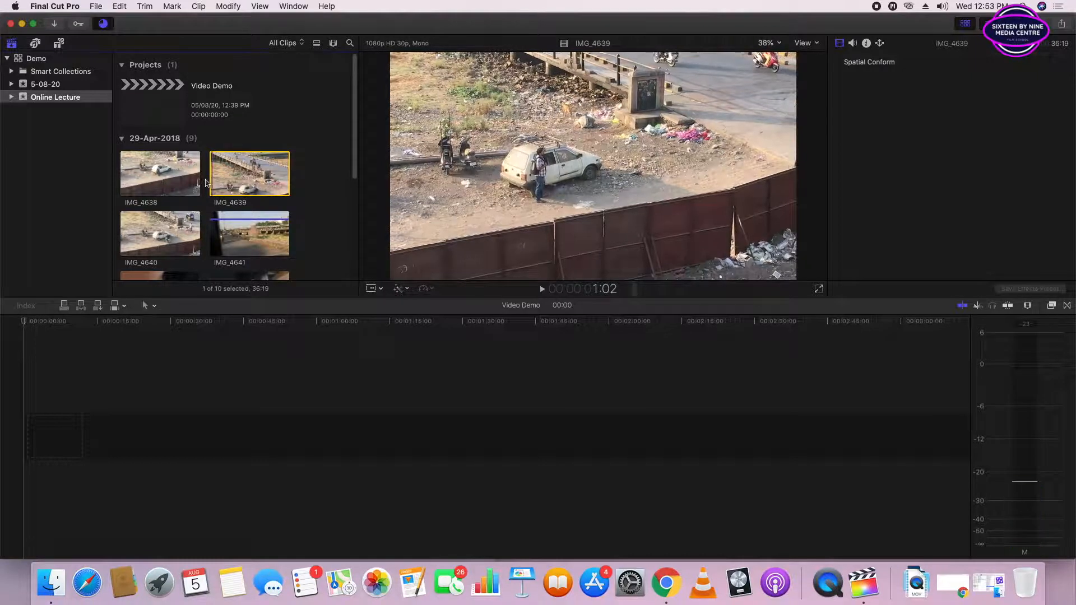
# - Mark the range of clip IMG_4639 from 1:02 to 33:03 with in and out points
pyautogui.press('space')
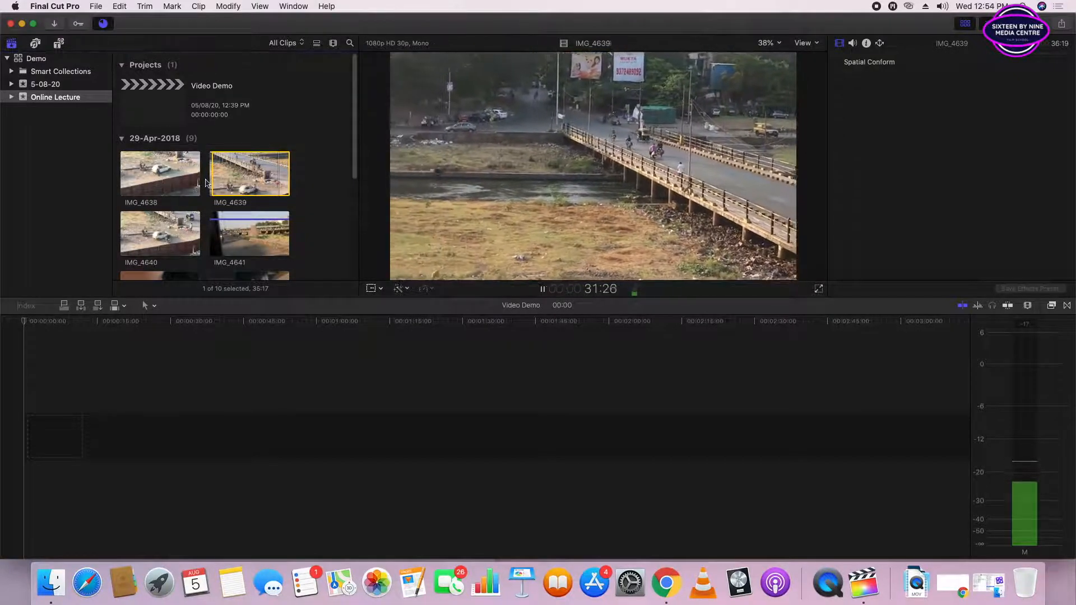
pyautogui.press('space')
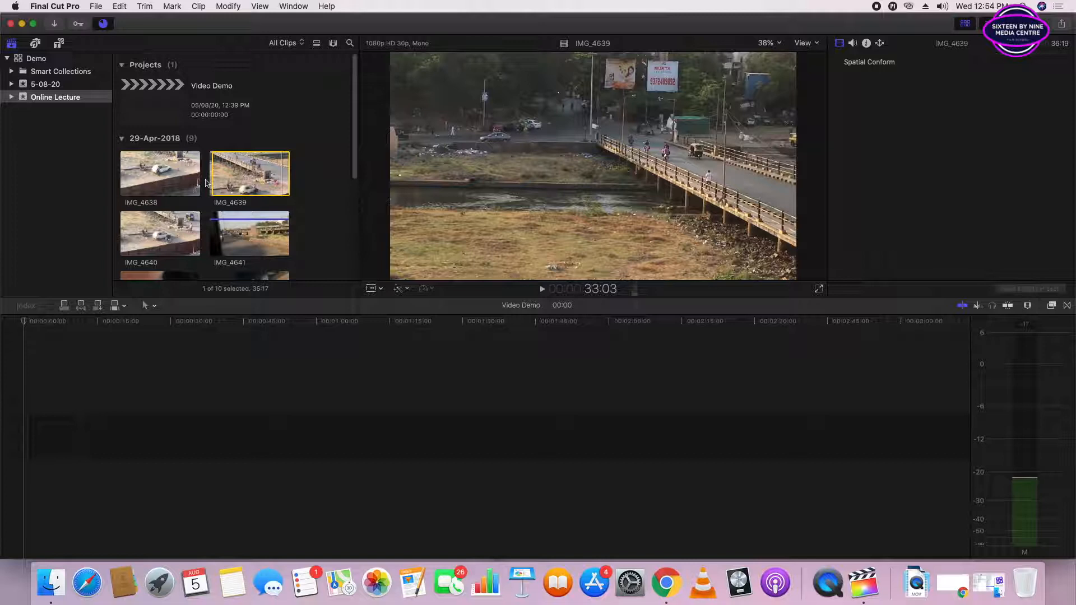
pyautogui.press('o')
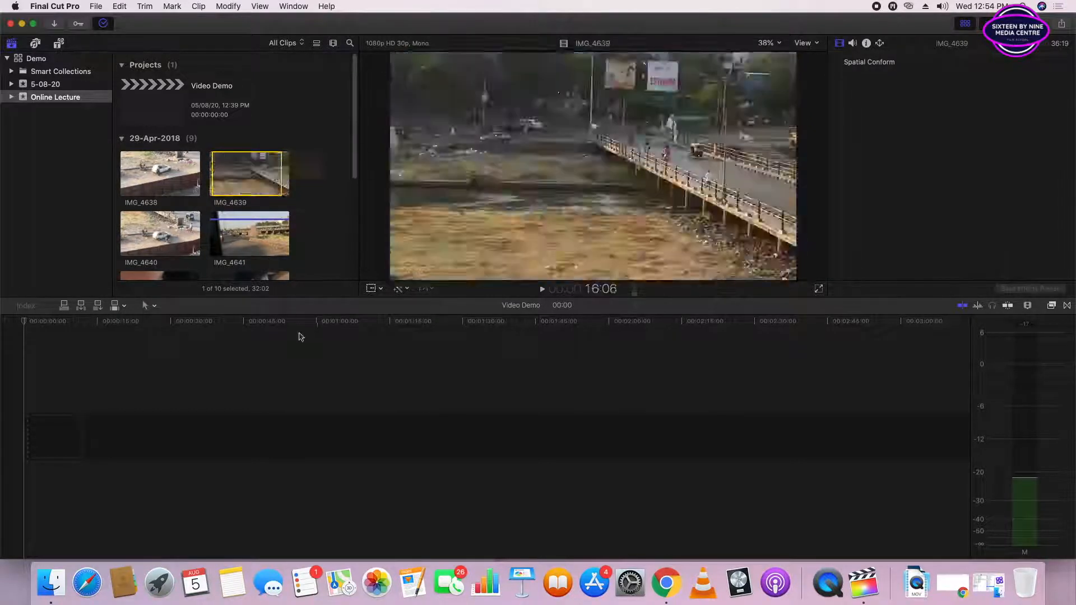
# - Connect the marked range of IMG_4639 to the primary storyline at the start of the empty Video Demo timeline
pyautogui.click(336, 388)
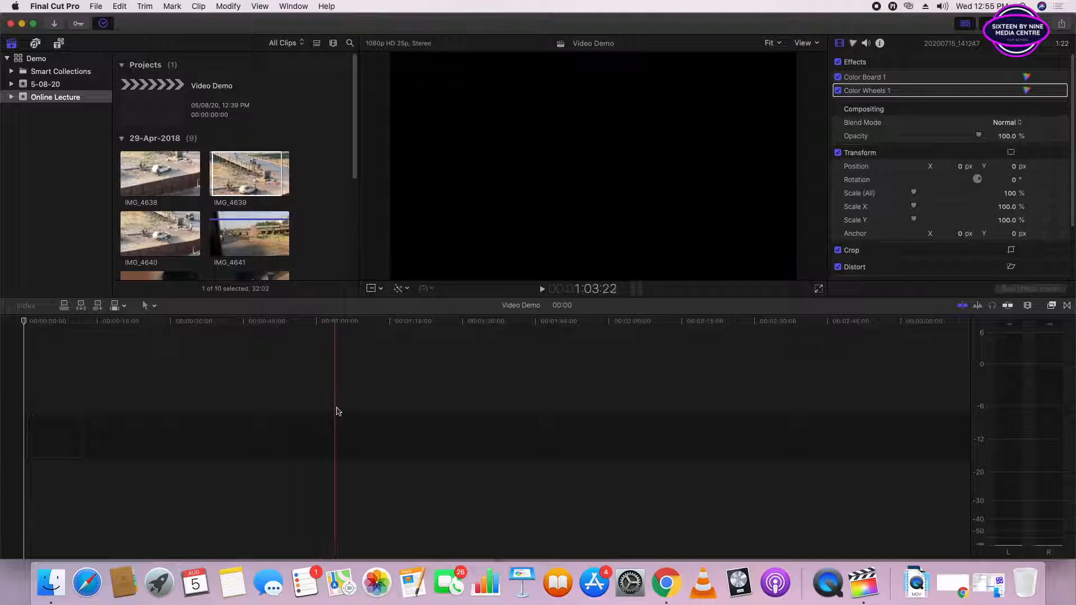
pyautogui.click(230, 173)
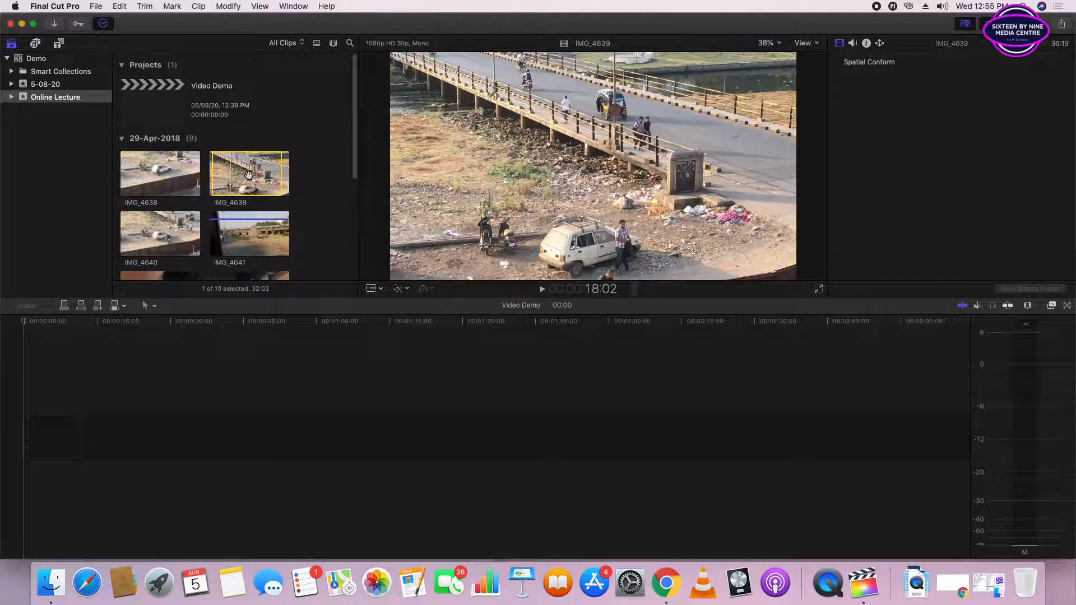
pyautogui.scroll(-3, 249, 174)
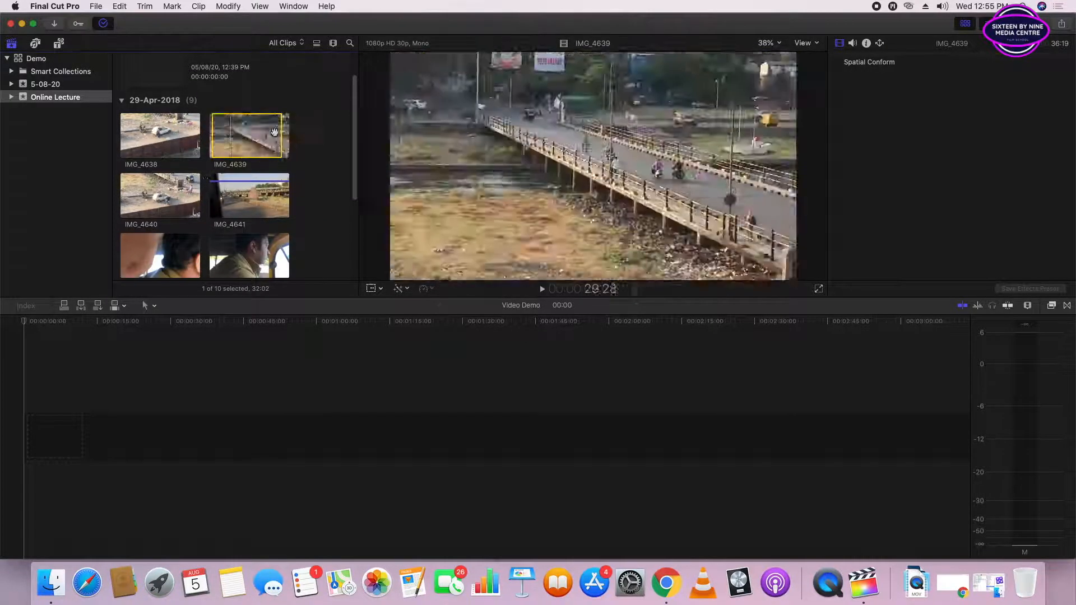
pyautogui.click(39, 445)
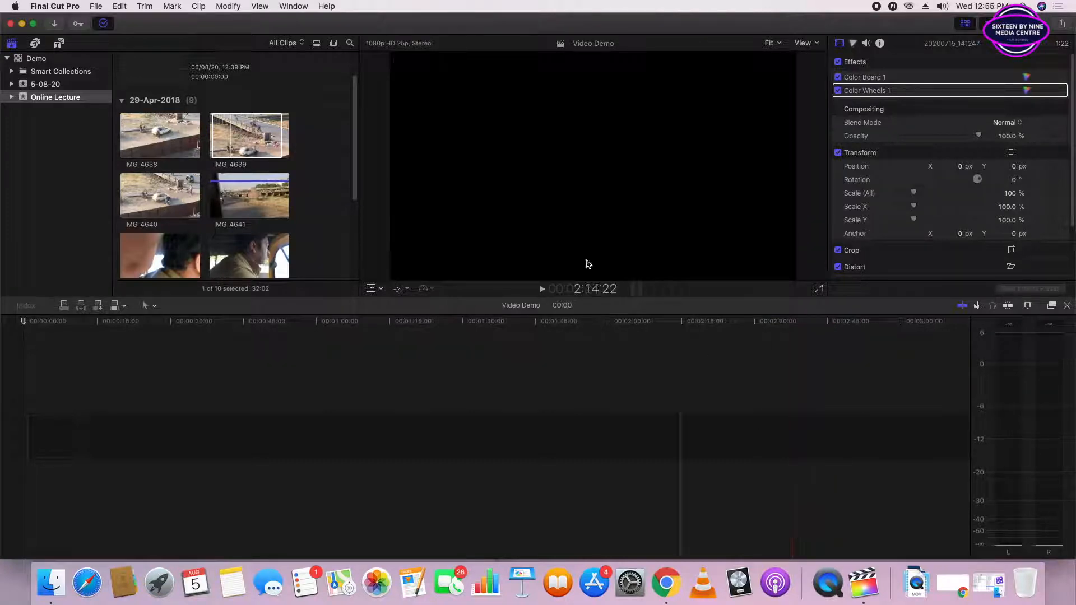
pyautogui.click(223, 134)
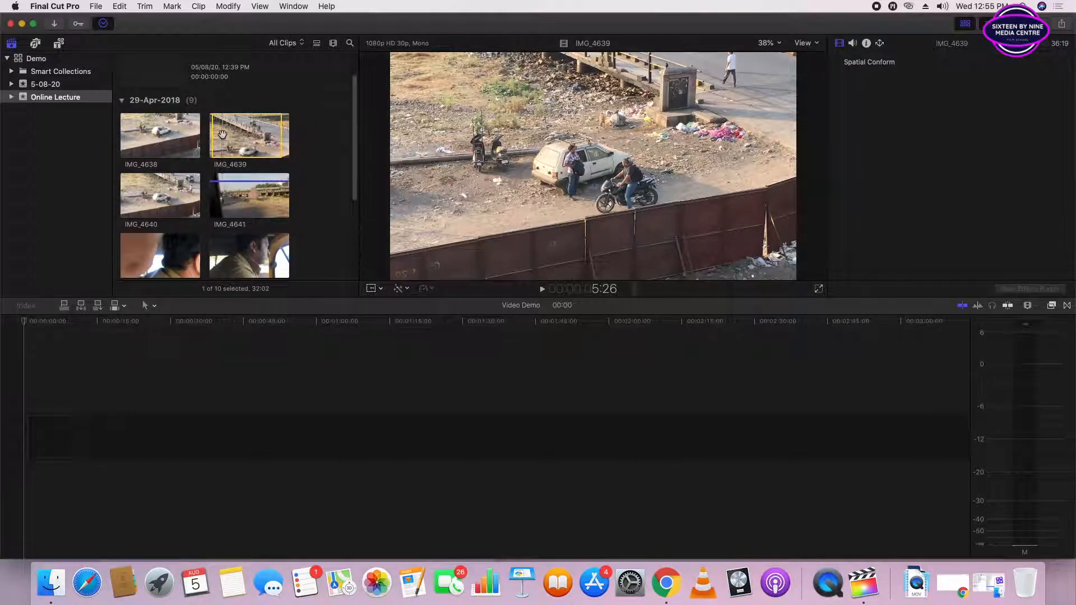
pyautogui.click(99, 353)
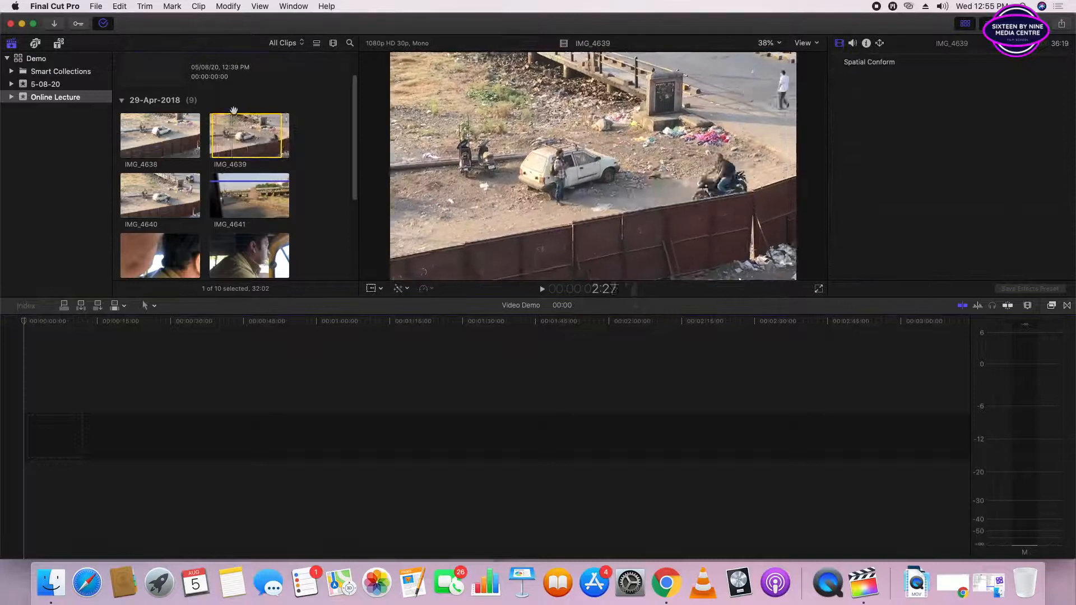
pyautogui.click(275, 132)
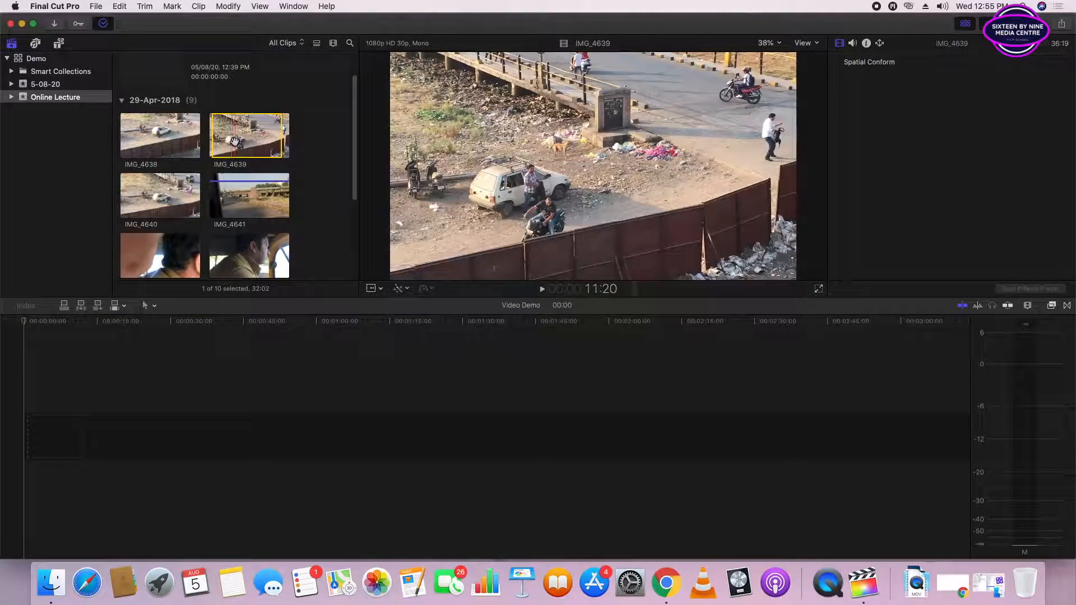
pyautogui.click(64, 306)
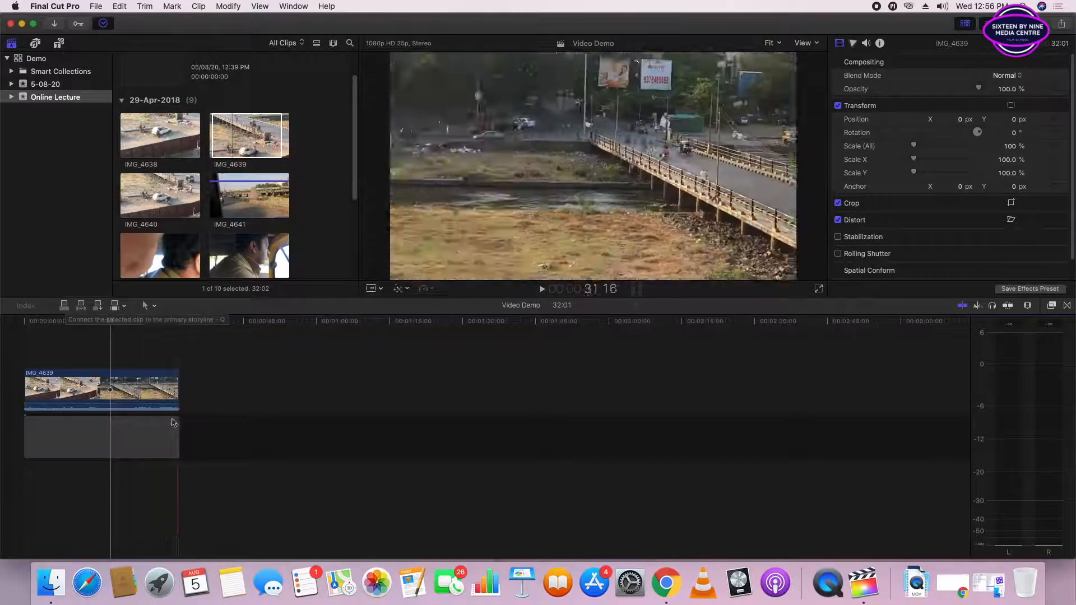
# - Select the gap beneath the connected clip to examine it, and place the playhead at the end of the IMG_4639 clip
pyautogui.moveTo(90, 392)
pyautogui.mouseDown()
pyautogui.moveTo(145, 392)
pyautogui.moveTo(90, 393)
pyautogui.mouseUp()
pyautogui.click(87, 442)
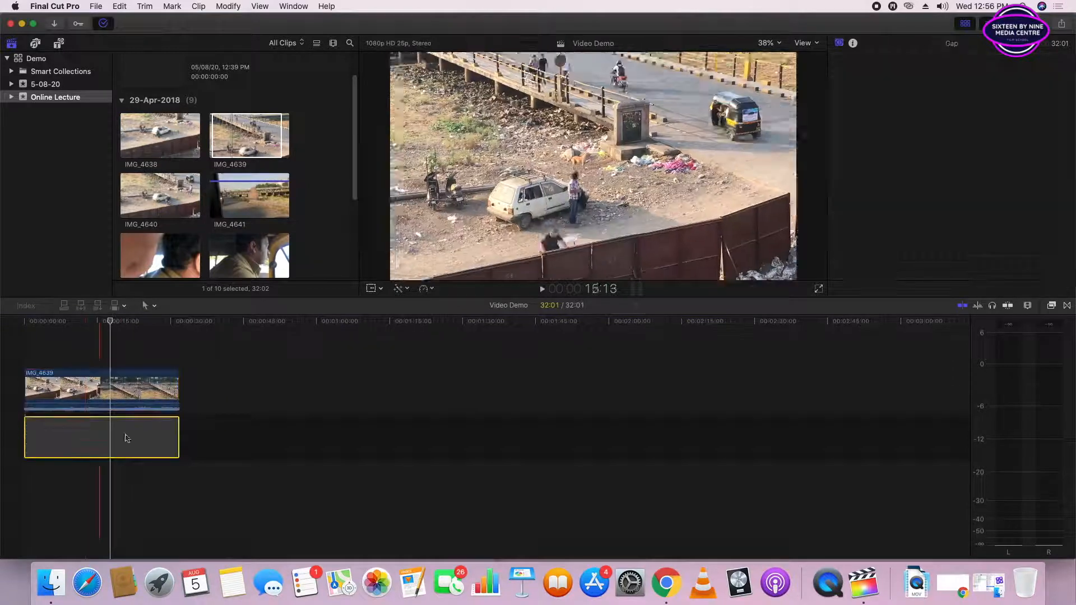
pyautogui.click(175, 330)
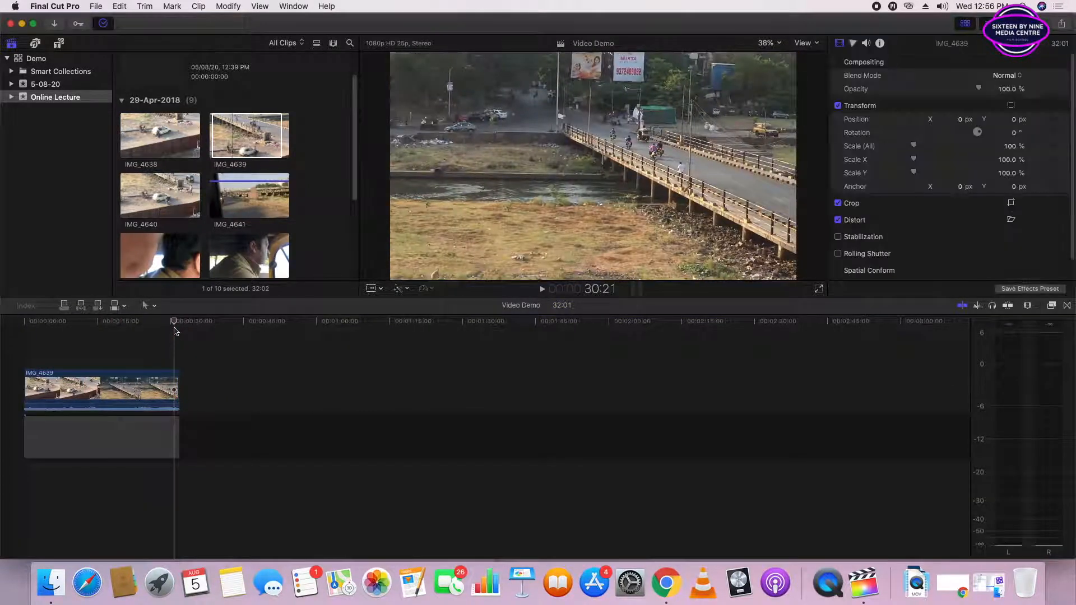
pyautogui.press('Down')
# - Select clip IMG_4643 in the Online Lecture event, play its opening, and return to its first frame
pyautogui.click(213, 202)
pyautogui.scroll(-2, 213, 208)
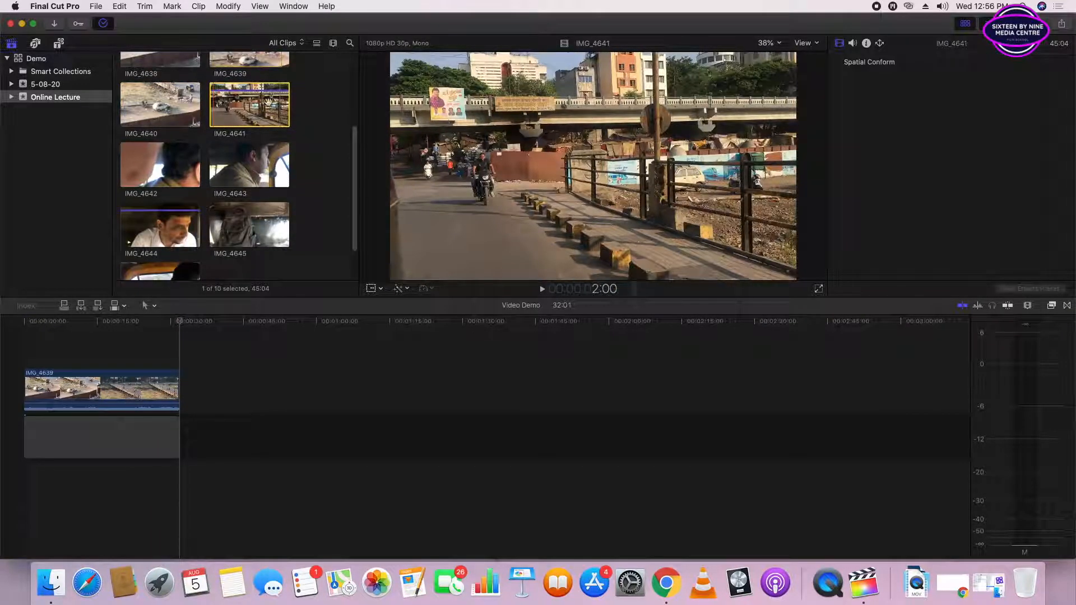
pyautogui.click(222, 168)
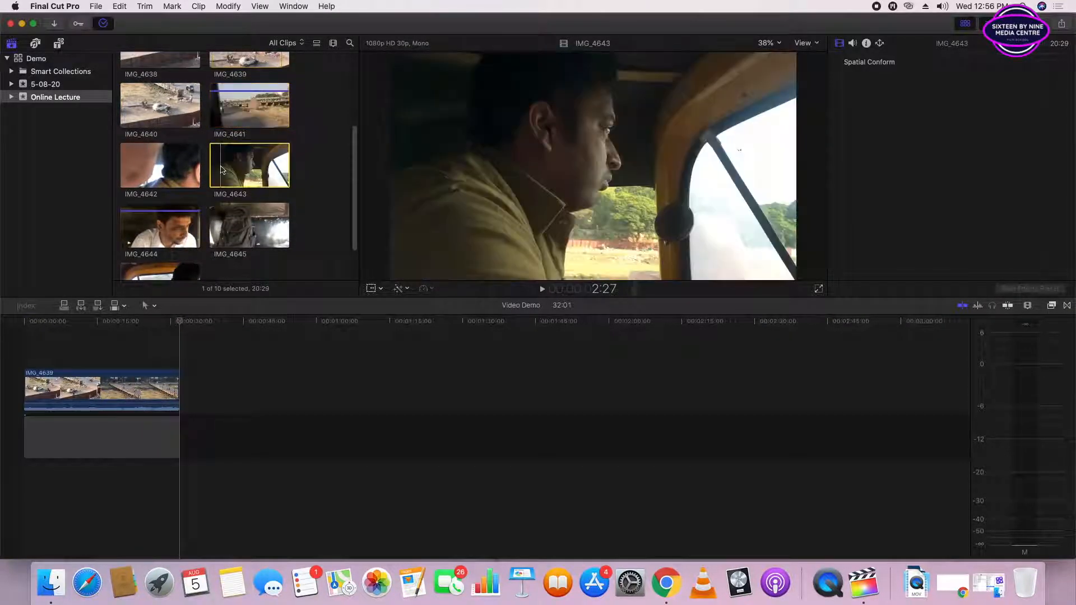
pyautogui.press('space')
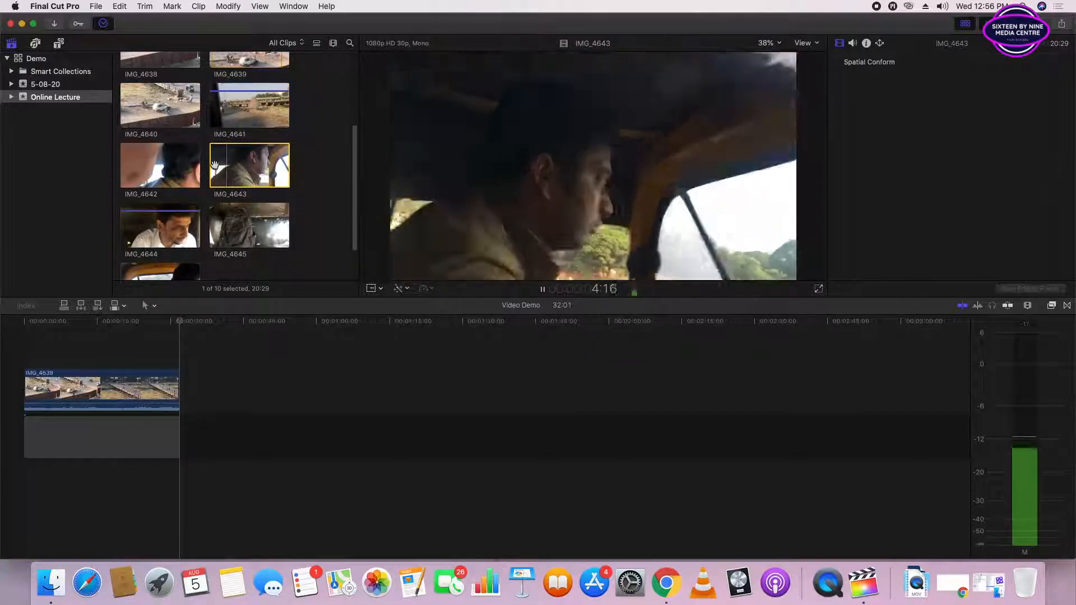
pyautogui.press('Up')
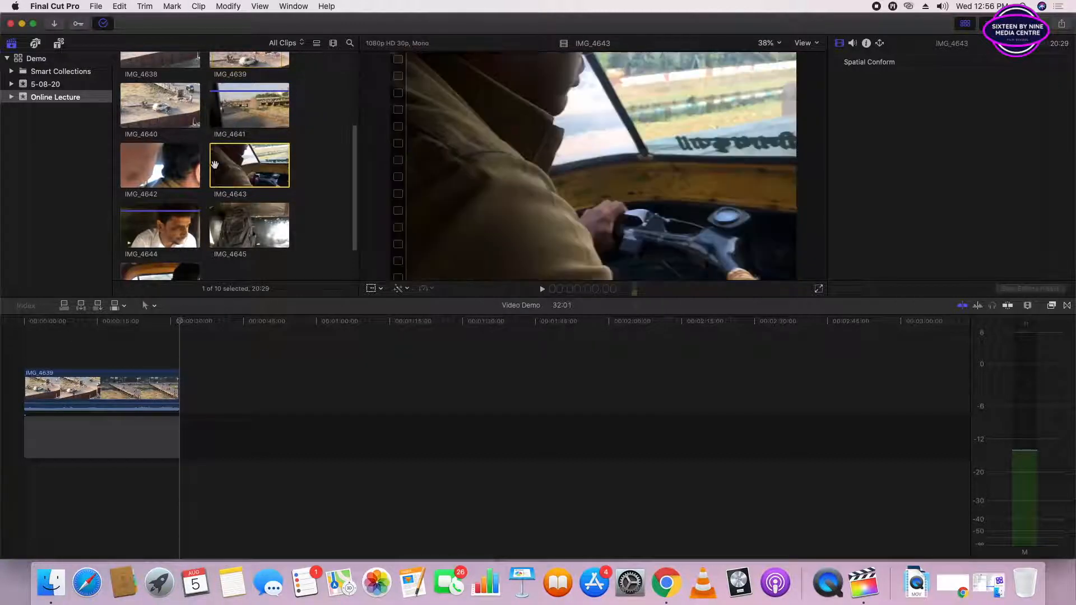
# - Mark a range 6:08 long in clip IMG_4643 with in and out points, ending just before 10:18
pyautogui.press('space')
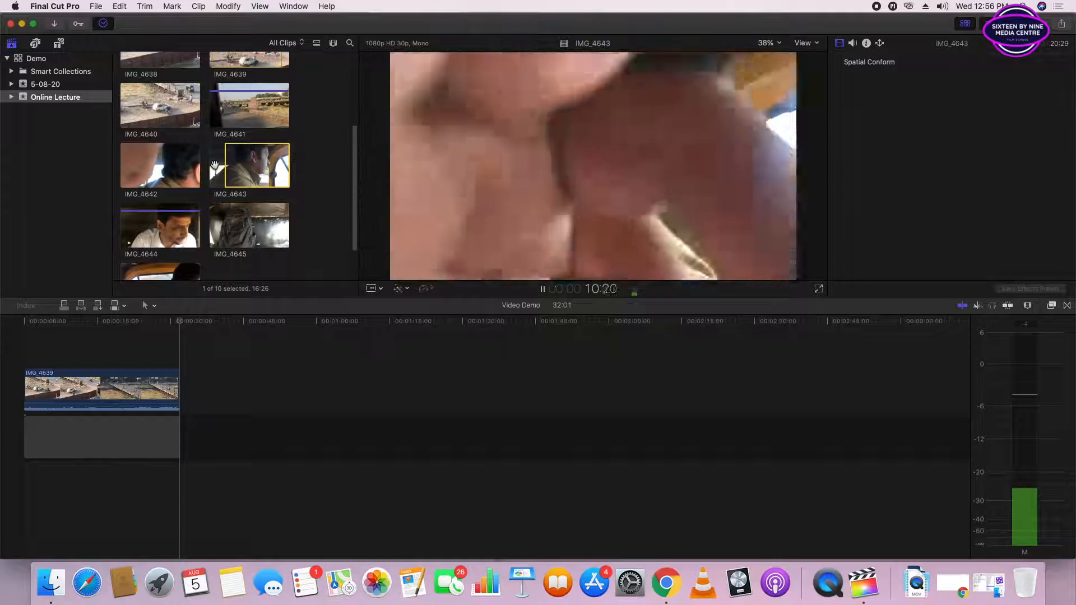
pyautogui.press('space')
pyautogui.press('Left')
pyautogui.press('Left')
pyautogui.press('Left')
pyautogui.press('Left')
pyautogui.press('Left')
pyautogui.press('Left')
pyautogui.press('Left')
pyautogui.press('Left')
pyautogui.press('Left')
pyautogui.press('Left')
pyautogui.press('Left')
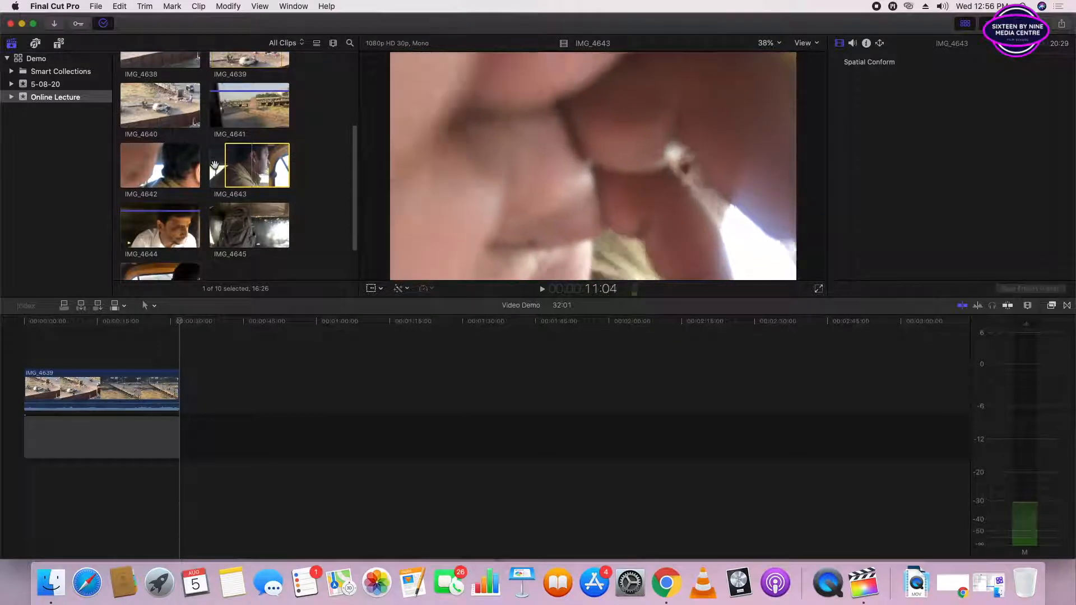
pyautogui.press('Left')
pyautogui.press('Left')
pyautogui.press('Left')
pyautogui.press('Left')
pyautogui.press('Left')
pyautogui.press('Left')
pyautogui.press('Left')
pyautogui.press('Left')
pyautogui.press('Left')
pyautogui.press('Left')
pyautogui.press('Left')
pyautogui.press('Left')
pyautogui.press('Left')
pyautogui.press('Left')
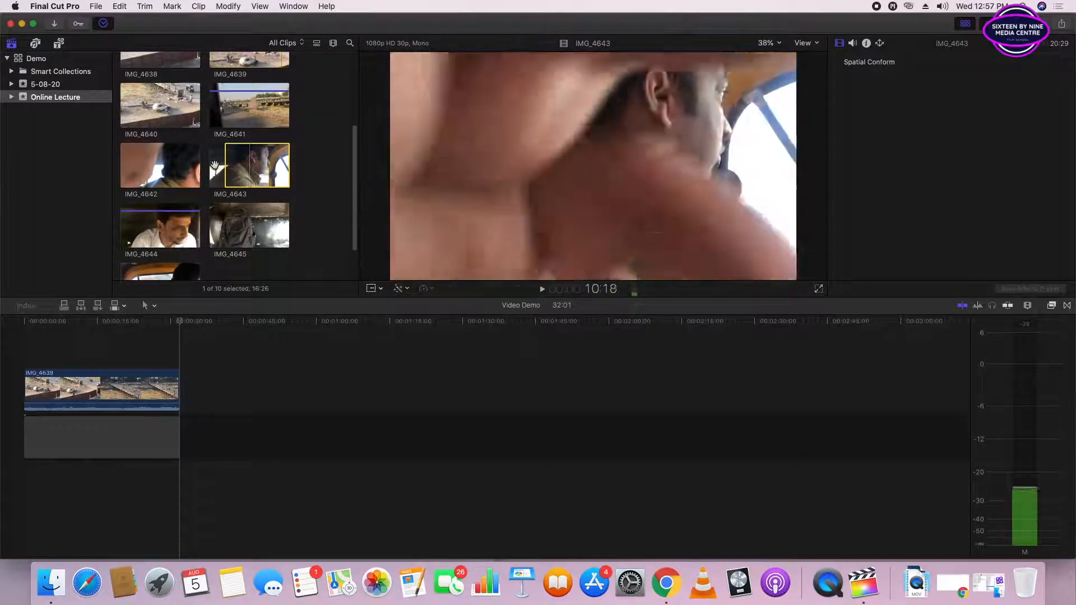
pyautogui.press('o')
pyautogui.press('space')
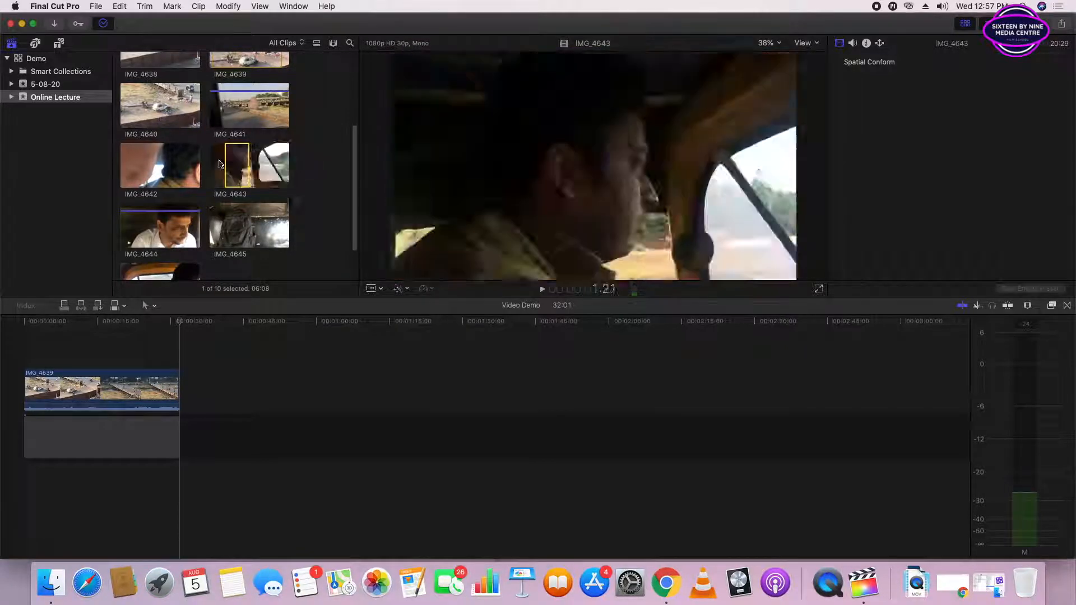
# - Insert the marked range of IMG_4643 into the primary storyline at 32:01, and again at 16:08 within the gap
pyautogui.click(86, 339)
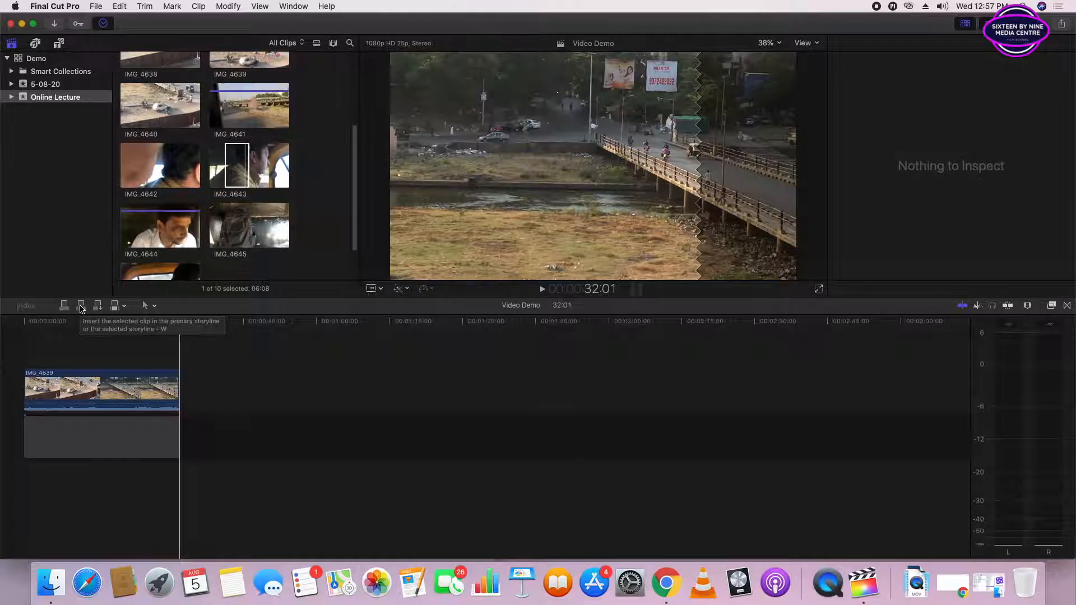
pyautogui.click(80, 308)
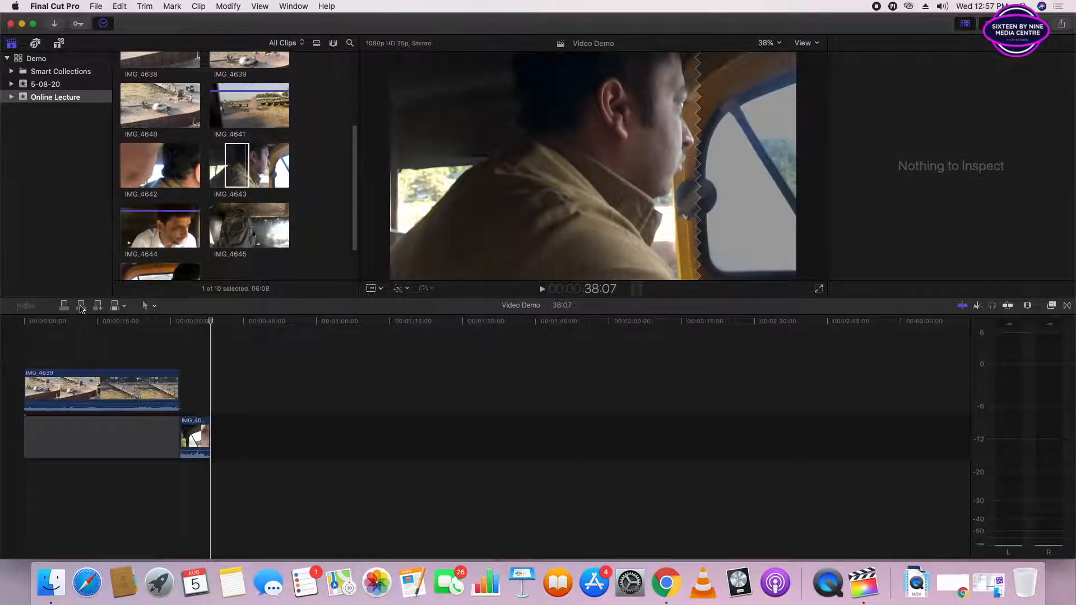
pyautogui.moveTo(210, 323); pyautogui.dragTo(105, 331)
pyautogui.click(112, 390)
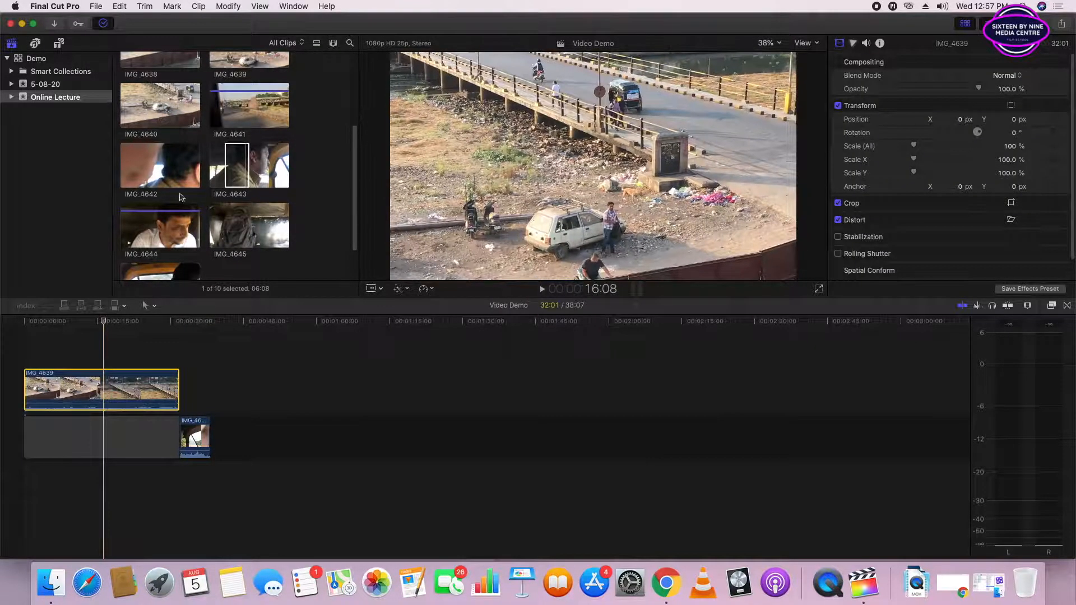
pyautogui.click(237, 162)
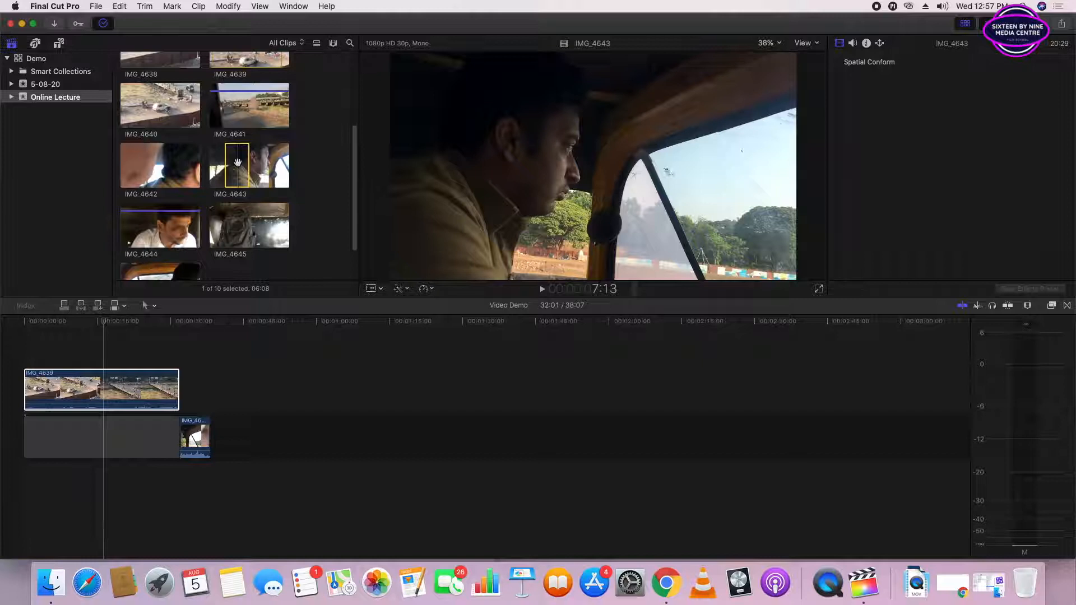
pyautogui.press('w')
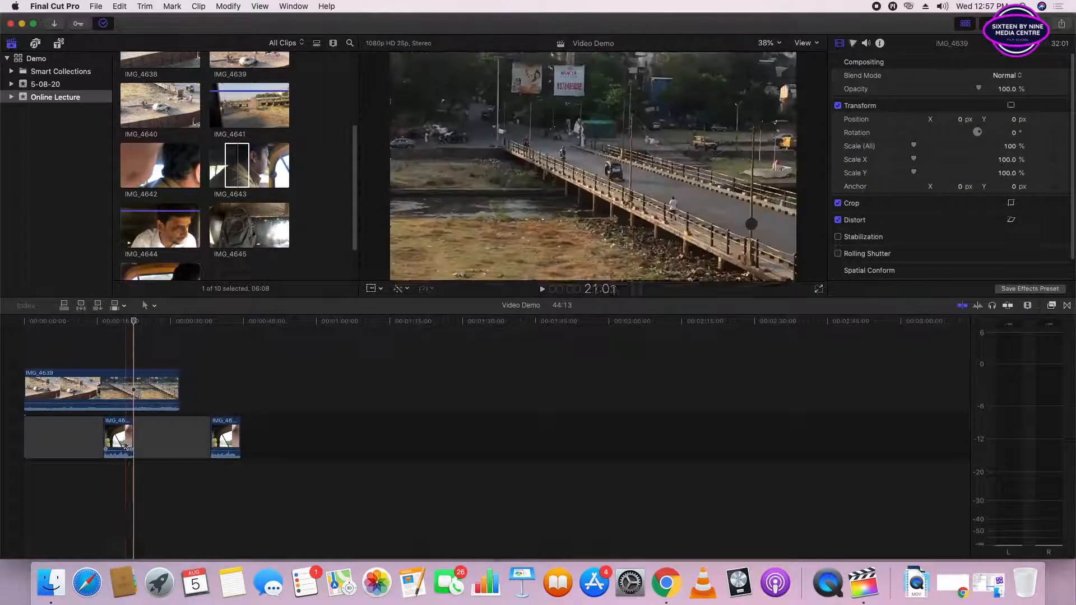
# - Insert the marked IMG_4643 range once more, midway through the IMG_4643 clip beneath the connected IMG_4639 clip
pyautogui.click(152, 436)
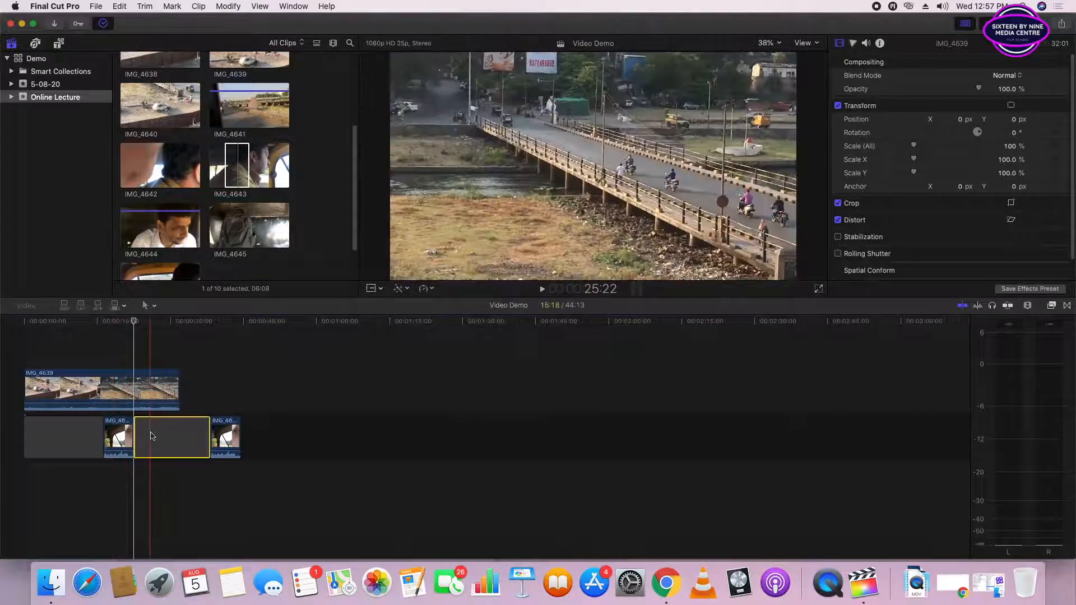
pyautogui.click(119, 432)
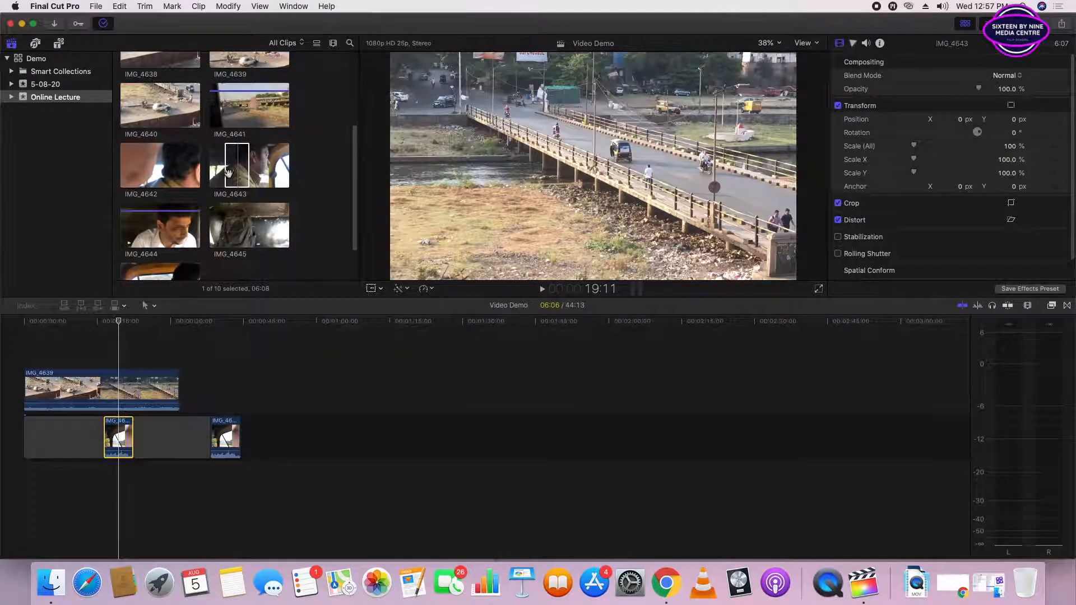
pyautogui.click(230, 171)
pyautogui.press('w')
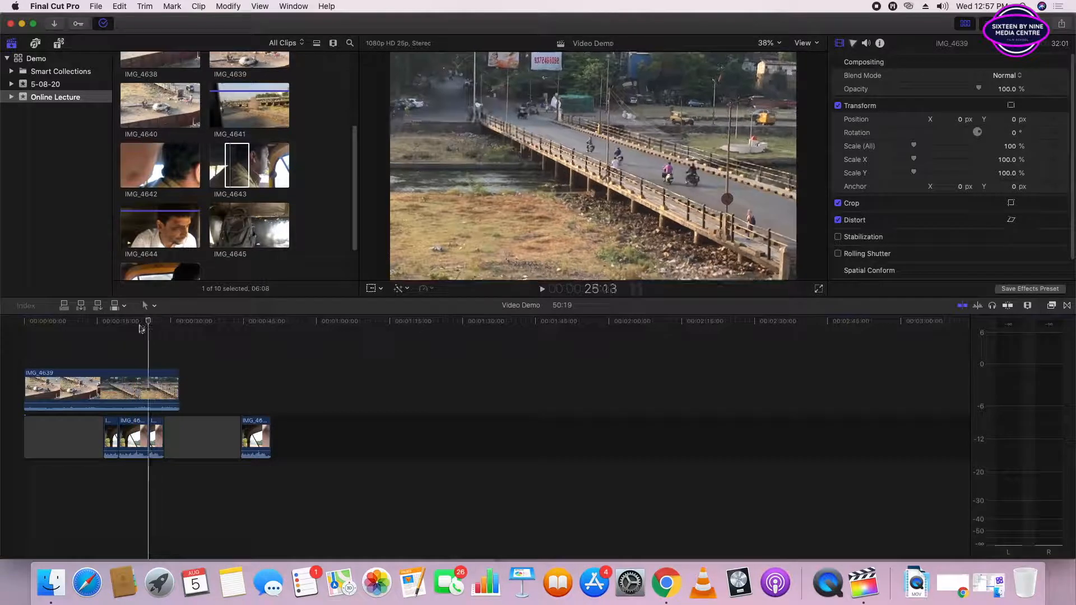
# - Append the marked IMG_4643 range twice to the end of the primary storyline while the playhead sits mid-timeline under IMG_4639
pyautogui.click(127, 336)
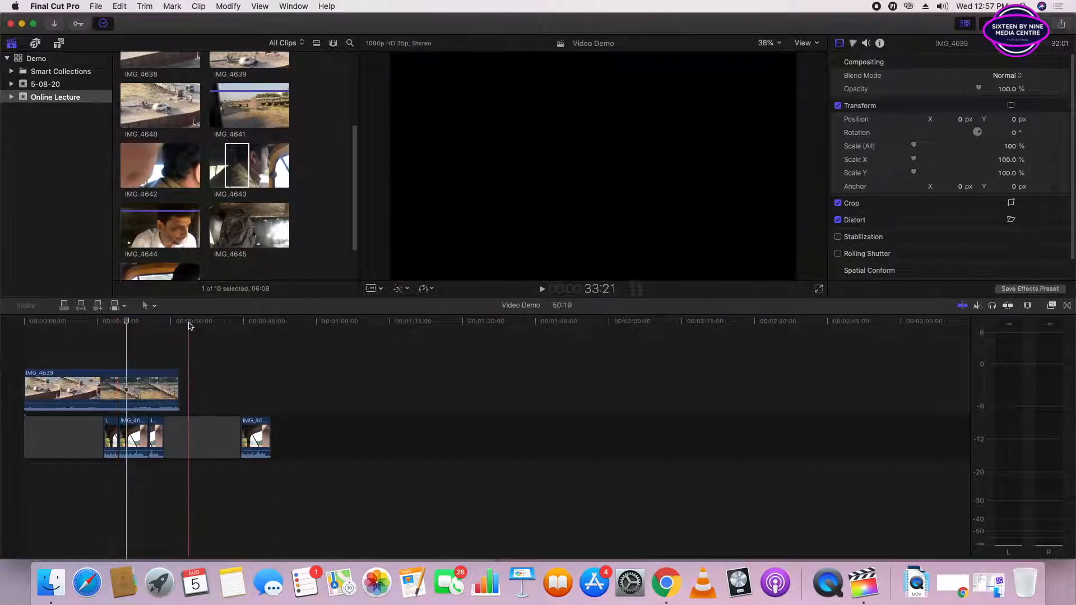
pyautogui.click(180, 323)
pyautogui.moveTo(180, 325); pyautogui.dragTo(130, 334)
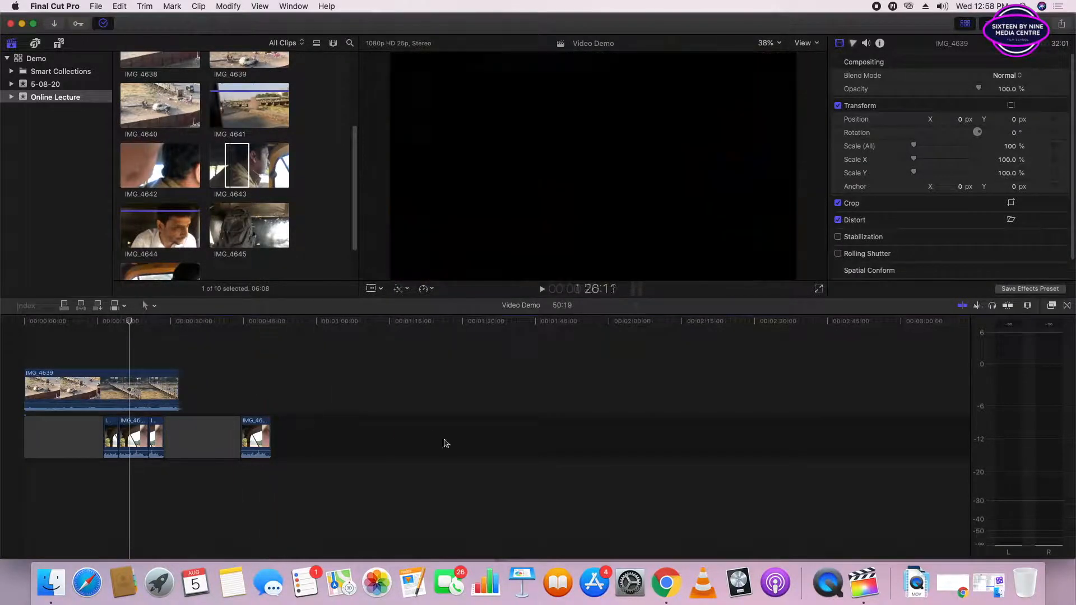
pyautogui.click(230, 163)
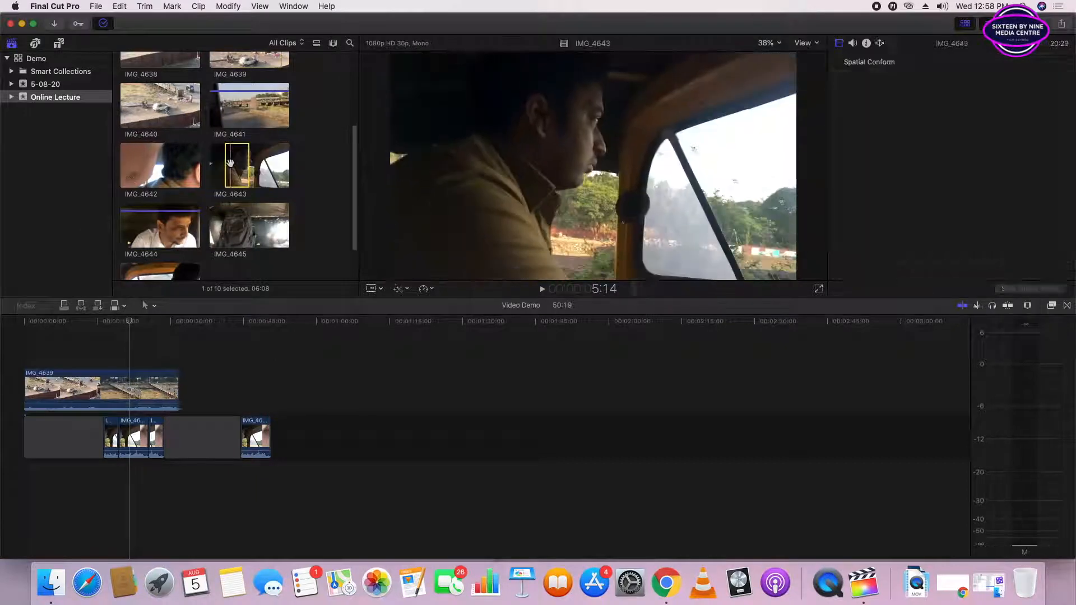
pyautogui.press('e')
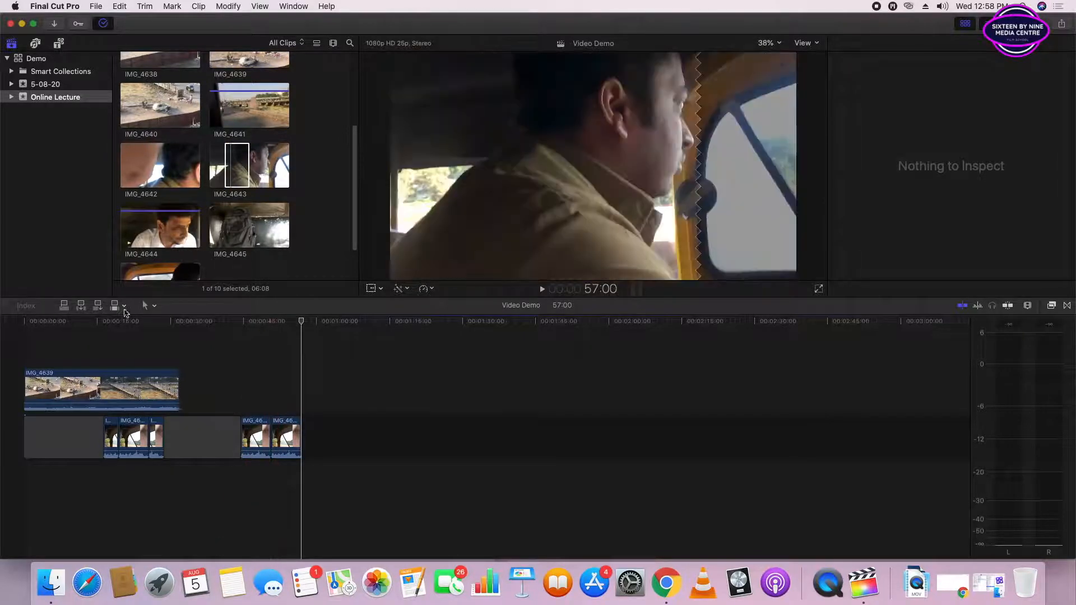
pyautogui.click(126, 321)
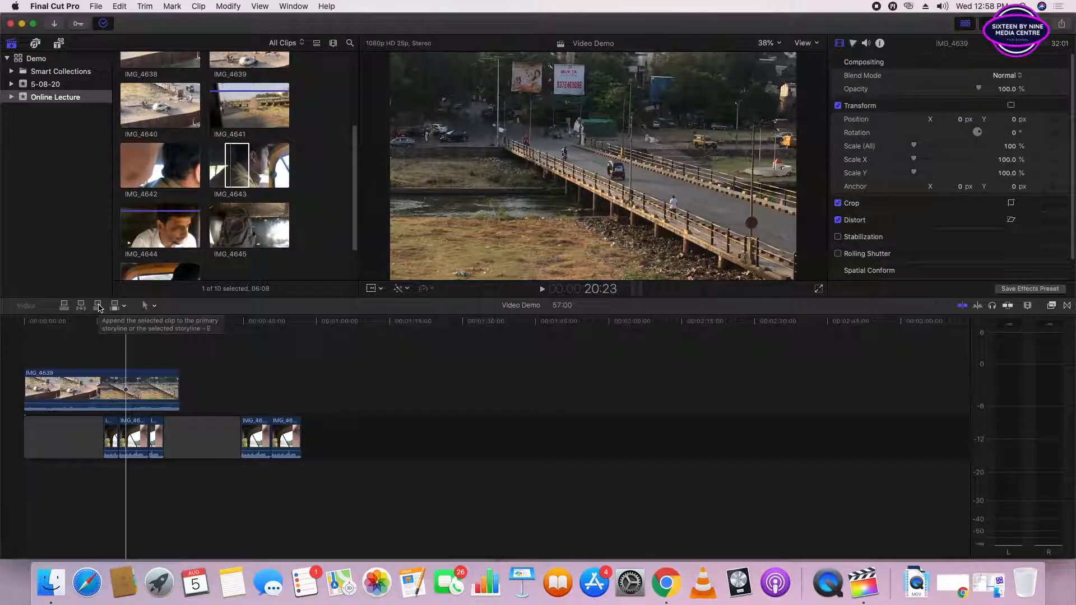
pyautogui.click(99, 307)
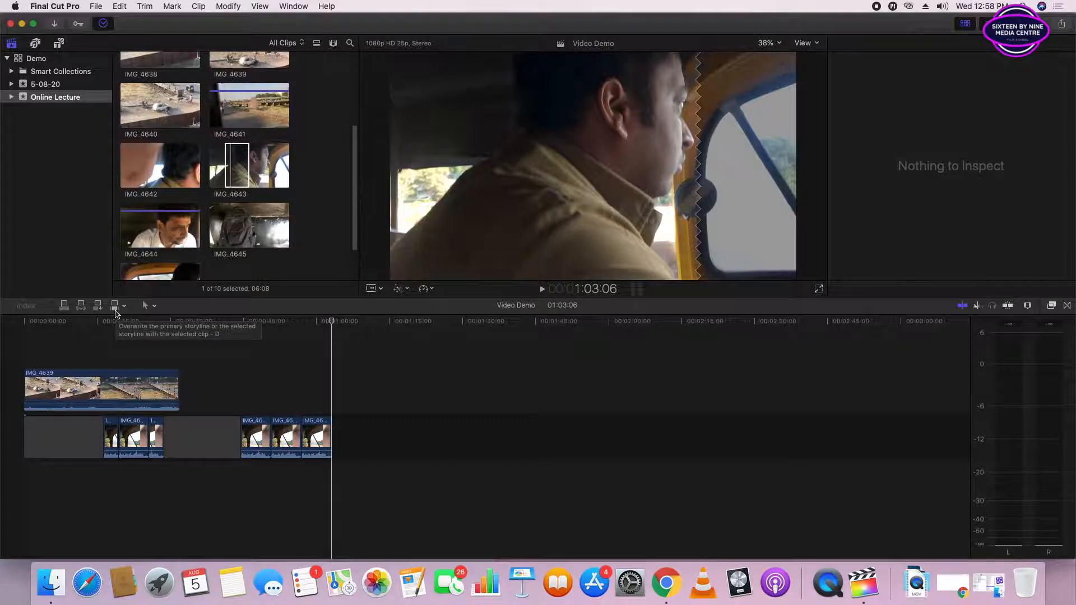
# - Overwrite the primary storyline with the marked IMG_4643 range at 23:03 and again at 47:24
pyautogui.click(136, 387)
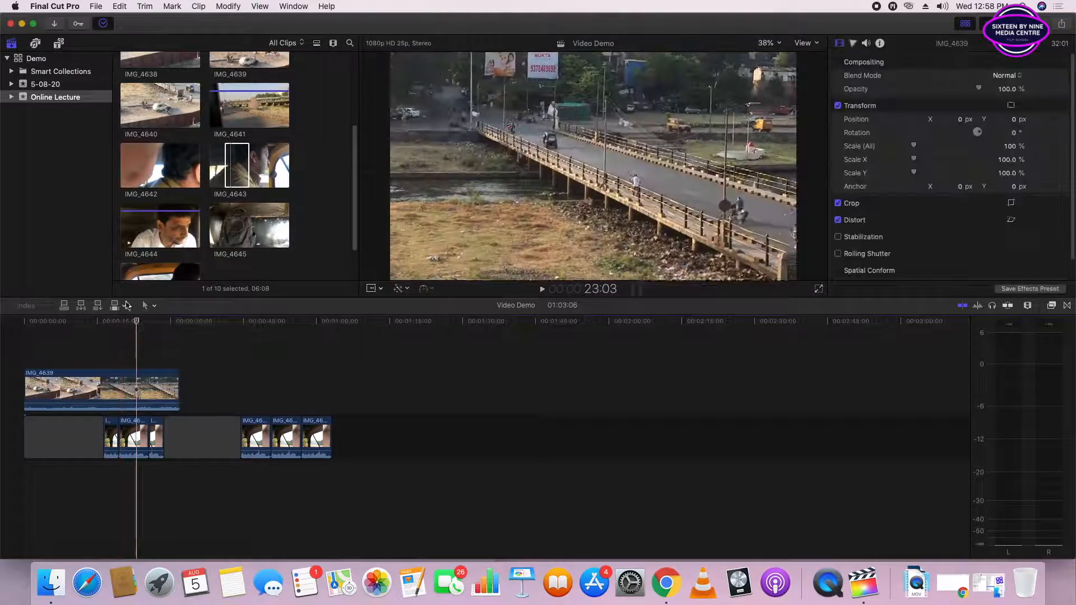
pyautogui.click(115, 305)
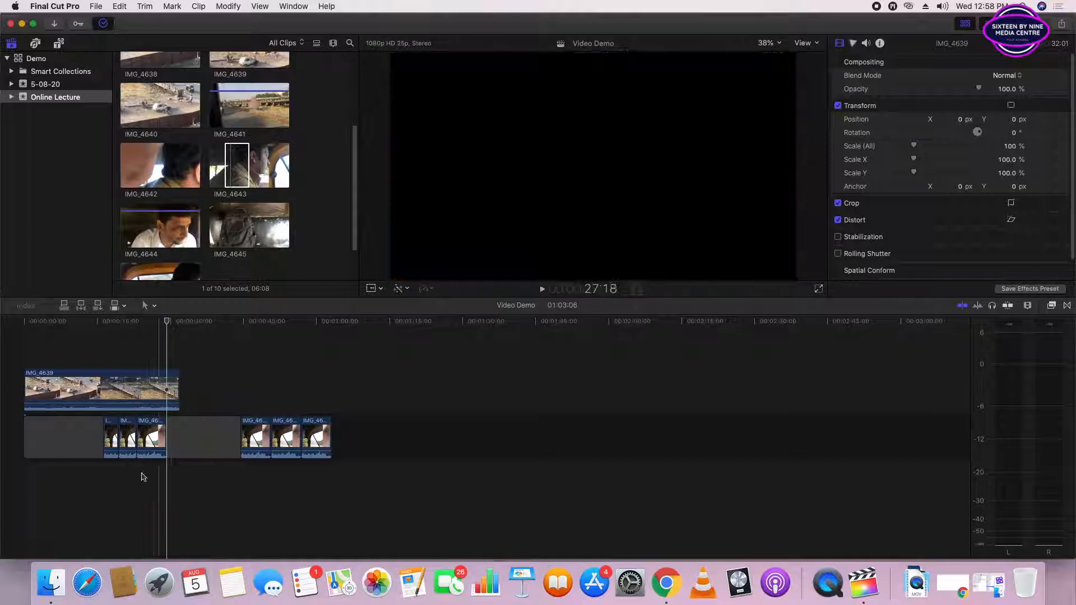
pyautogui.click(258, 323)
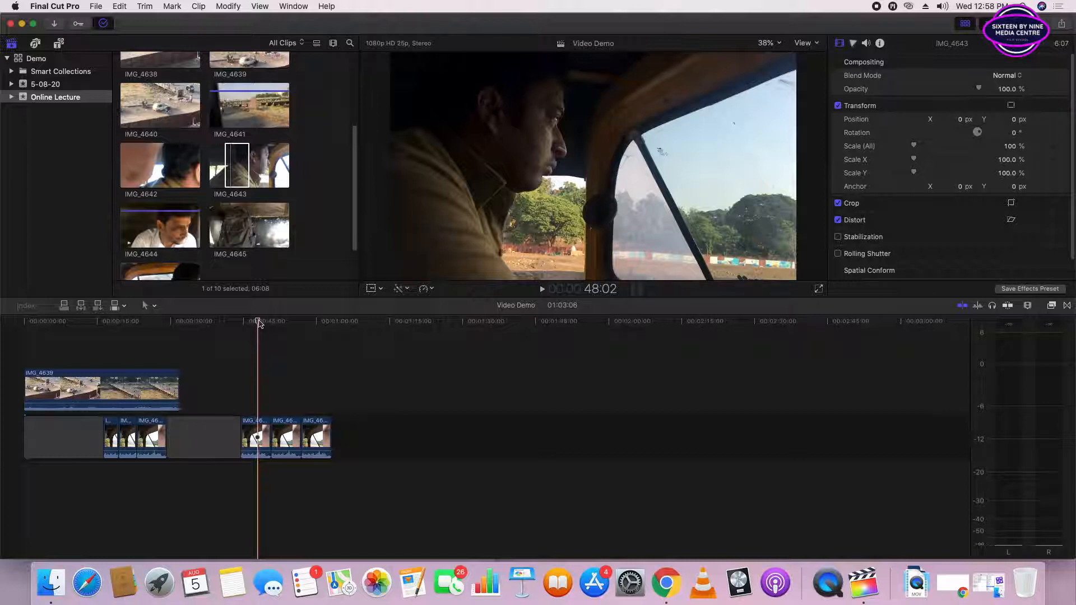
pyautogui.click(117, 311)
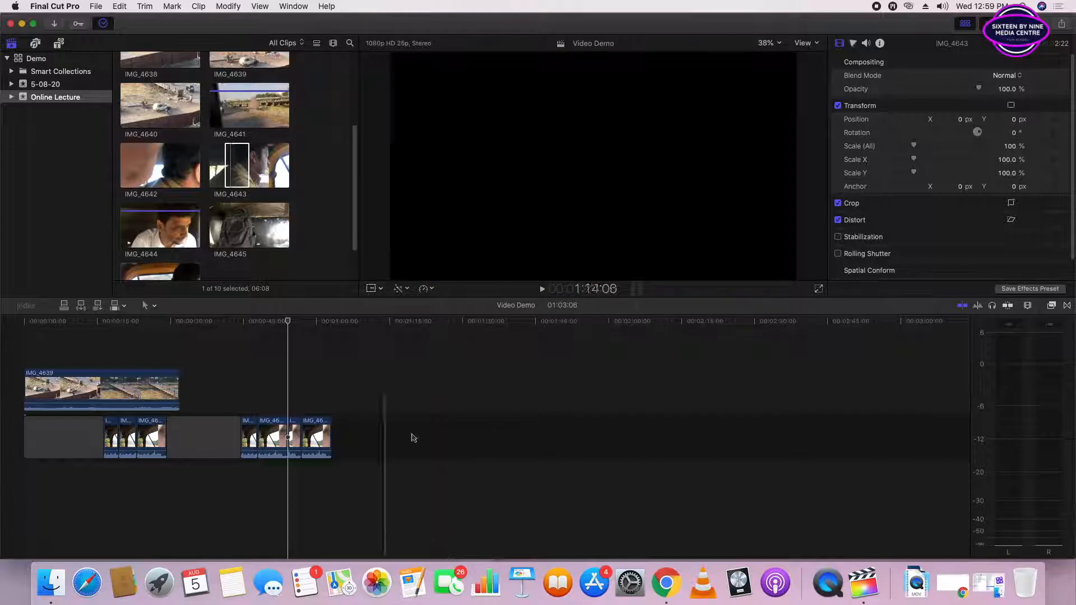
# - Delete all clips from the Video Demo timeline and append the marked range of IMG_4639 to the primary storyline
pyautogui.moveTo(392, 447); pyautogui.dragTo(17, 389)
pyautogui.press('Delete')
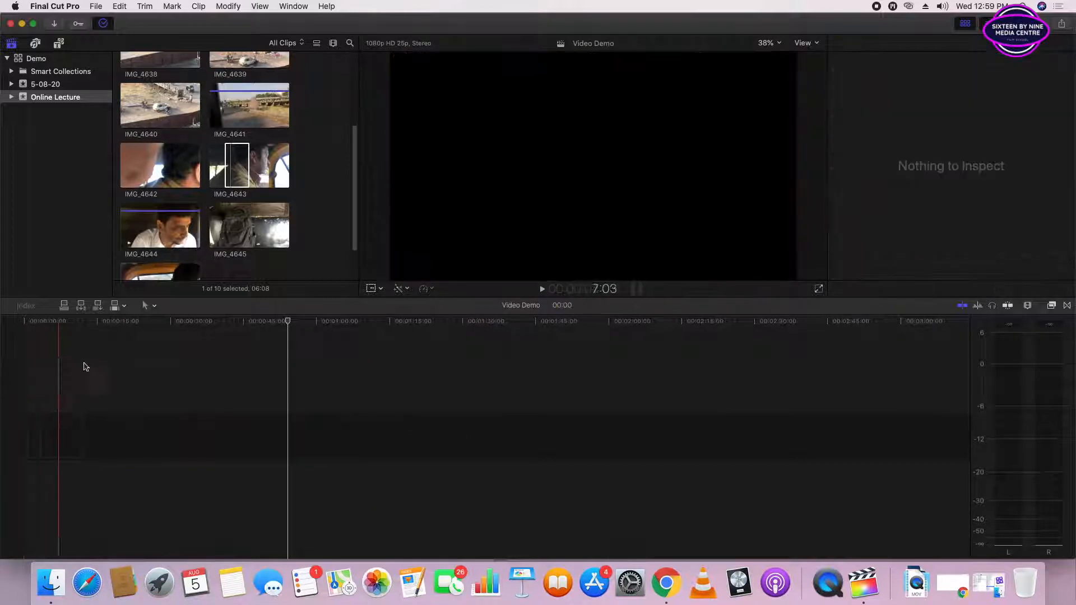
pyautogui.click(230, 154)
pyautogui.scroll(5, 235, 162)
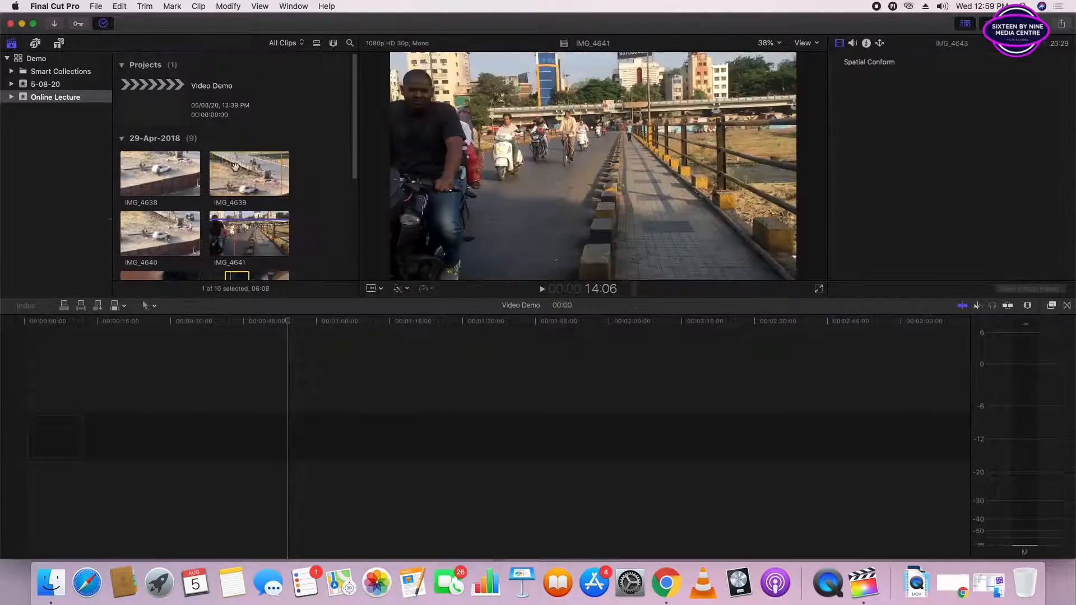
pyautogui.click(238, 169)
pyautogui.scroll(-1, 258, 160)
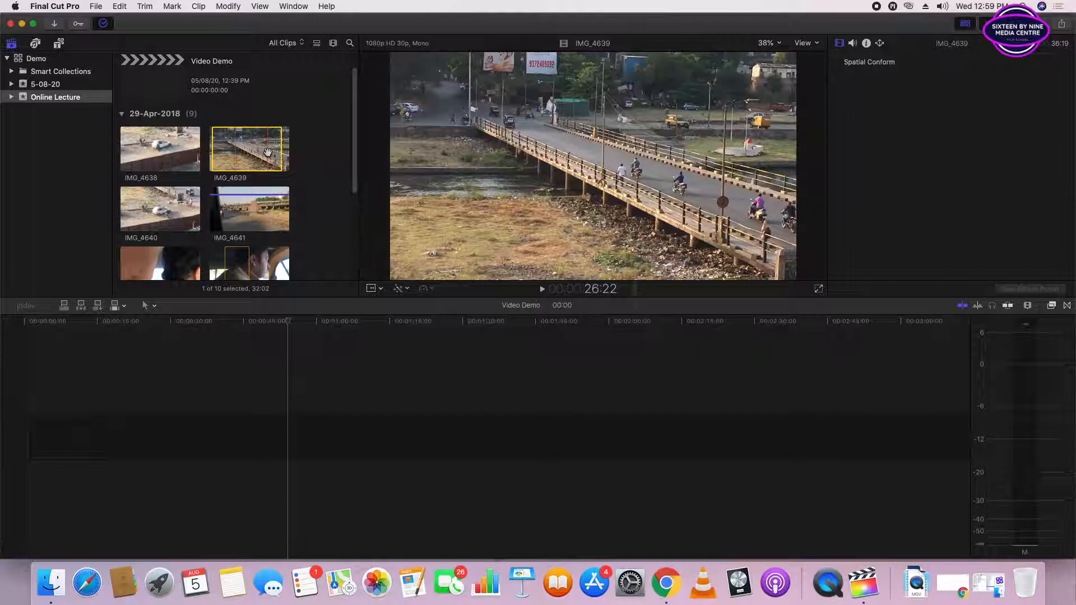
pyautogui.press('e')
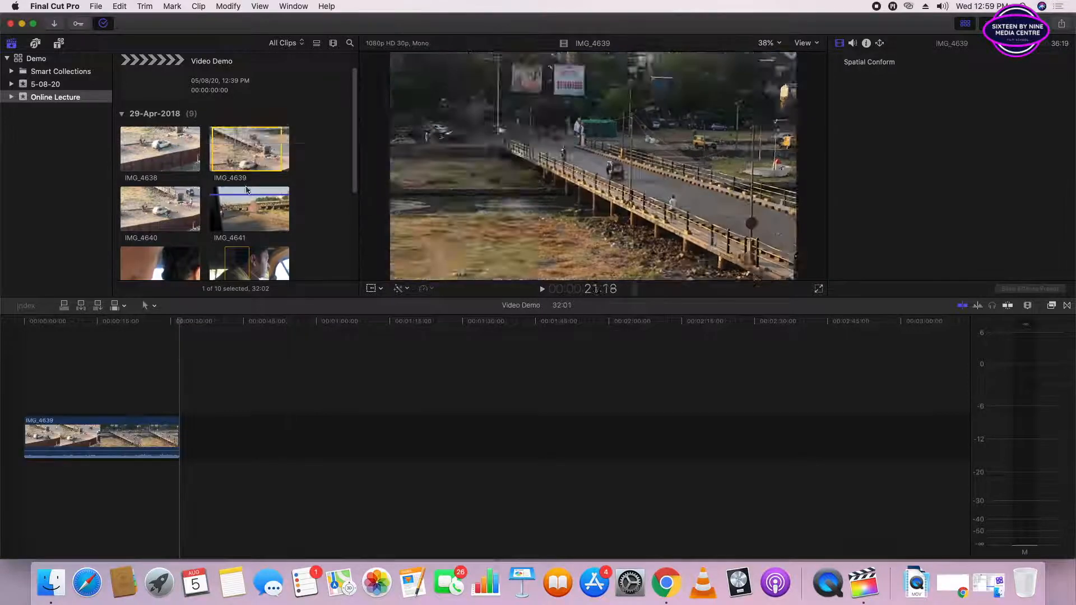
# - Append the marked range of IMG_4643 after IMG_4639 in the primary storyline
pyautogui.scroll(-4, 252, 168)
pyautogui.click(244, 178)
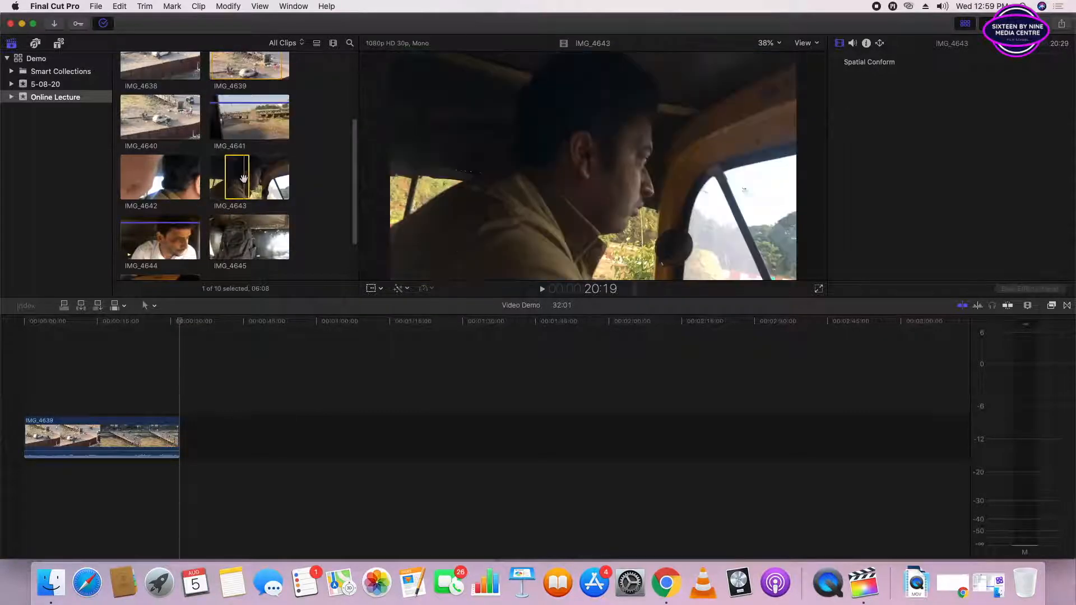
pyautogui.press('e')
# - Select clip IMG_4644 in the Online Lecture event and play it from its first frame to about 22:24
pyautogui.scroll(-2, 263, 204)
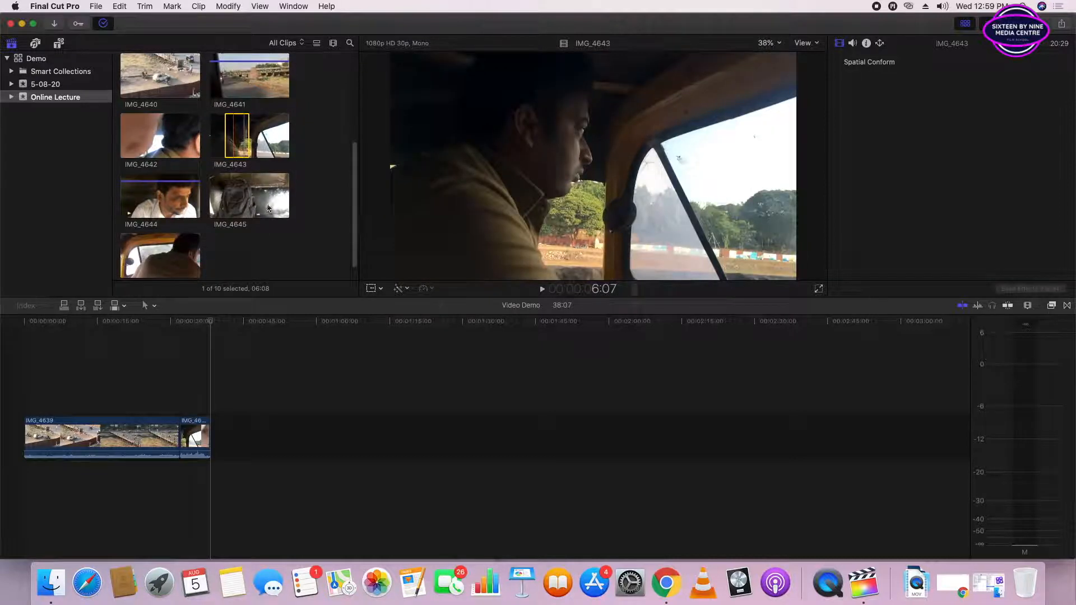
pyautogui.scroll(-1, 263, 208)
pyautogui.scroll(2, 177, 196)
pyautogui.click(180, 218)
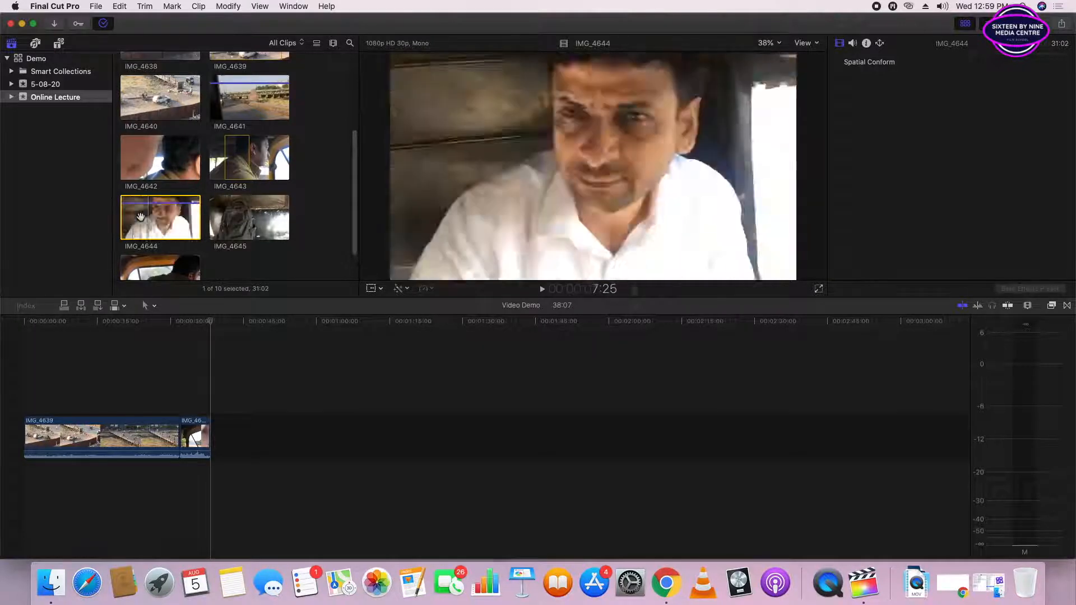
pyautogui.press('Home')
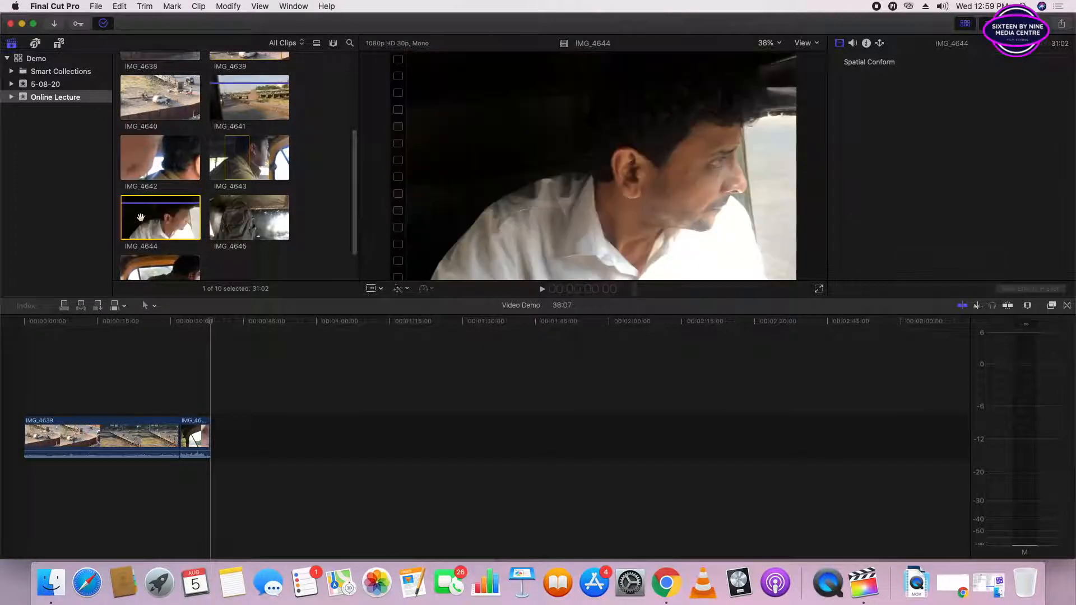
pyautogui.press('space')
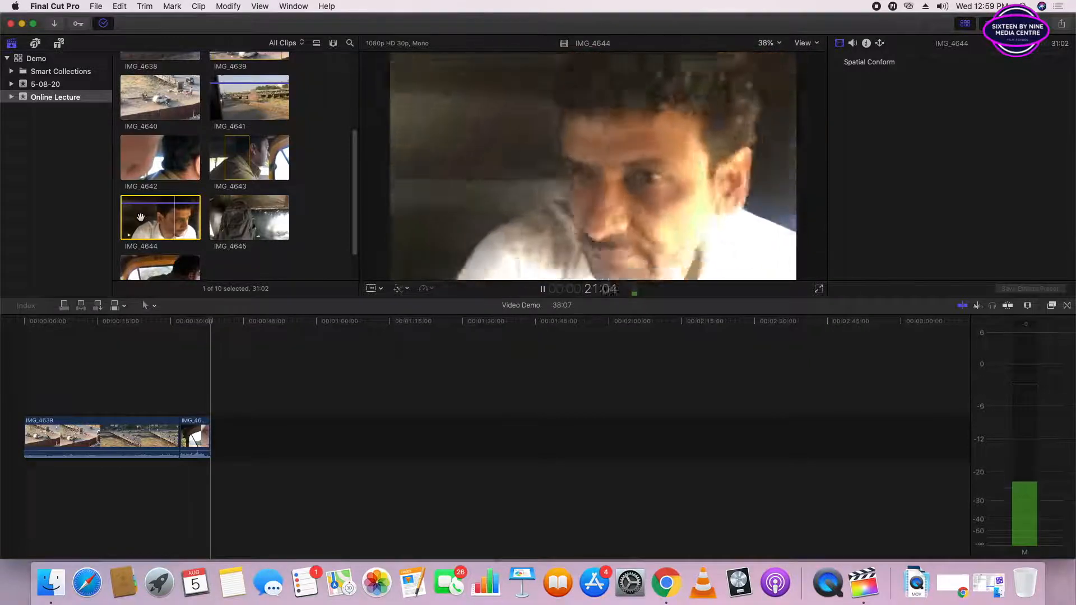
pyautogui.press('space')
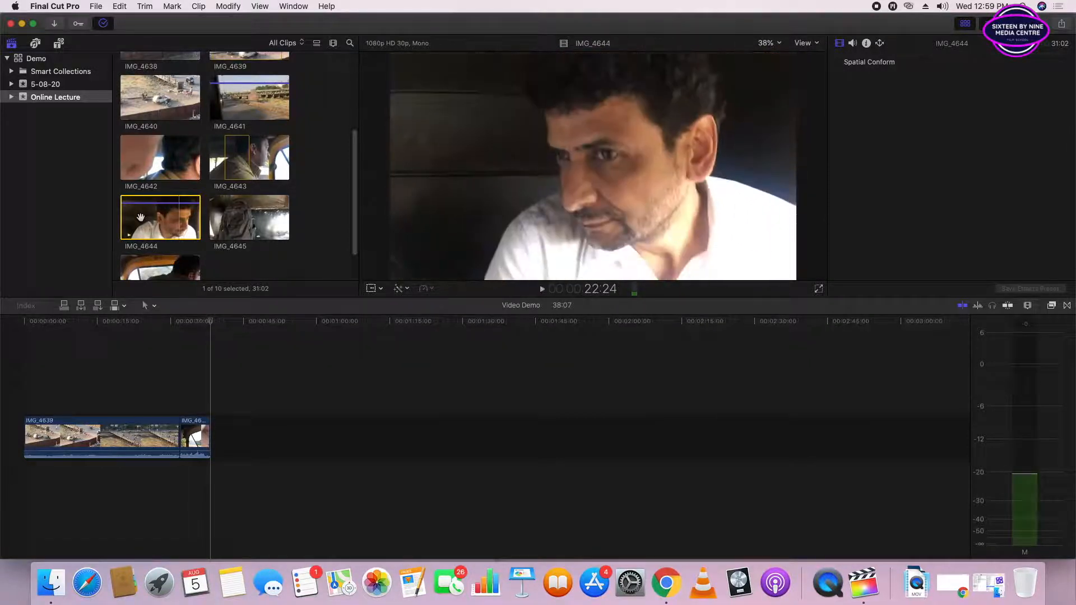
# - Mark the range start of IMG_4644 at about 21:20 and play on from there
pyautogui.press('Left')
pyautogui.press('Left')
pyautogui.press('Left')
pyautogui.press('Left')
pyautogui.press('Left')
pyautogui.press('Left')
pyautogui.press('Left')
pyautogui.press('Left')
pyautogui.press('Left')
pyautogui.press('Left')
pyautogui.press('Left')
pyautogui.press('Left')
pyautogui.press('Left')
pyautogui.press('Left')
pyautogui.press('Left')
pyautogui.press('Left')
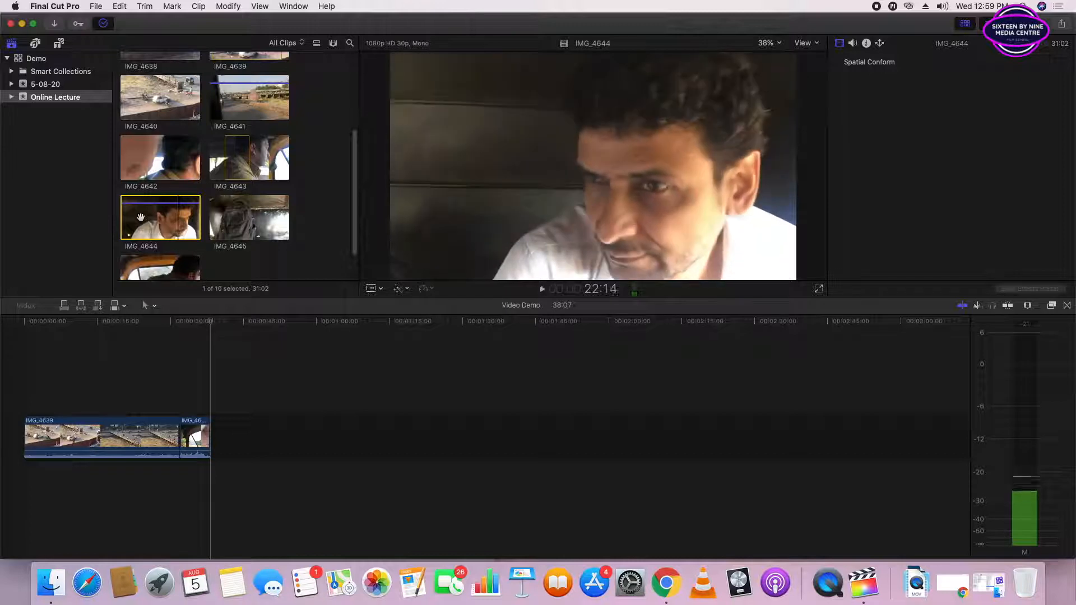
pyautogui.press('Left')
pyautogui.press('Left')
pyautogui.press('Left')
pyautogui.press('Left')
pyautogui.press('Left')
pyautogui.press('Left')
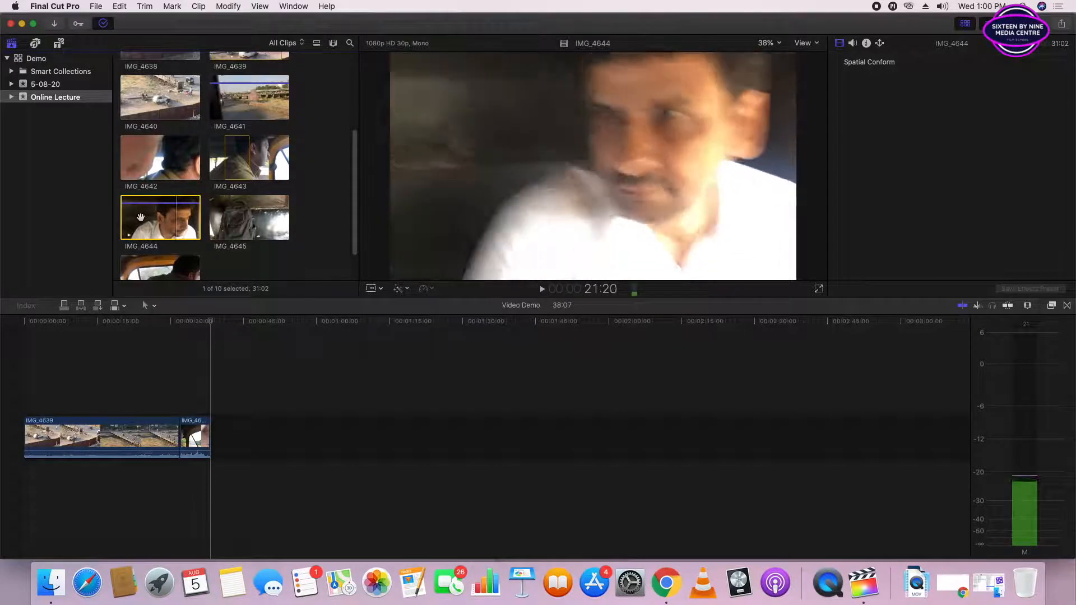
pyautogui.press('Left')
pyautogui.press('Left')
pyautogui.press('i')
pyautogui.press('space')
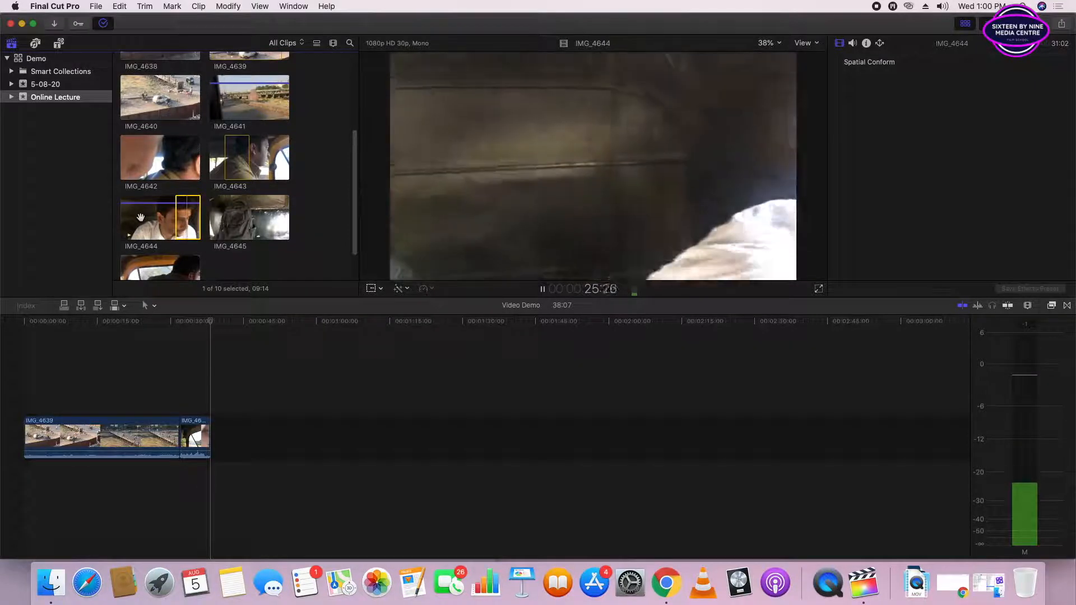
# - Stop IMG_4644, step back to just before 24:26, and mark the range end for a 03:05 selection
pyautogui.press('space')
pyautogui.press('Left')
pyautogui.press('Left')
pyautogui.press('Left')
pyautogui.press('Left')
pyautogui.press('Left')
pyautogui.press('Left')
pyautogui.press('Left')
pyautogui.press('Left')
pyautogui.press('Left')
pyautogui.press('Left')
pyautogui.press('Left')
pyautogui.press('Left')
pyautogui.press('Left')
pyautogui.press('Left')
pyautogui.press('Left')
pyautogui.press('Left')
pyautogui.press('Left')
pyautogui.press('Left')
pyautogui.press('Left')
pyautogui.press('Left')
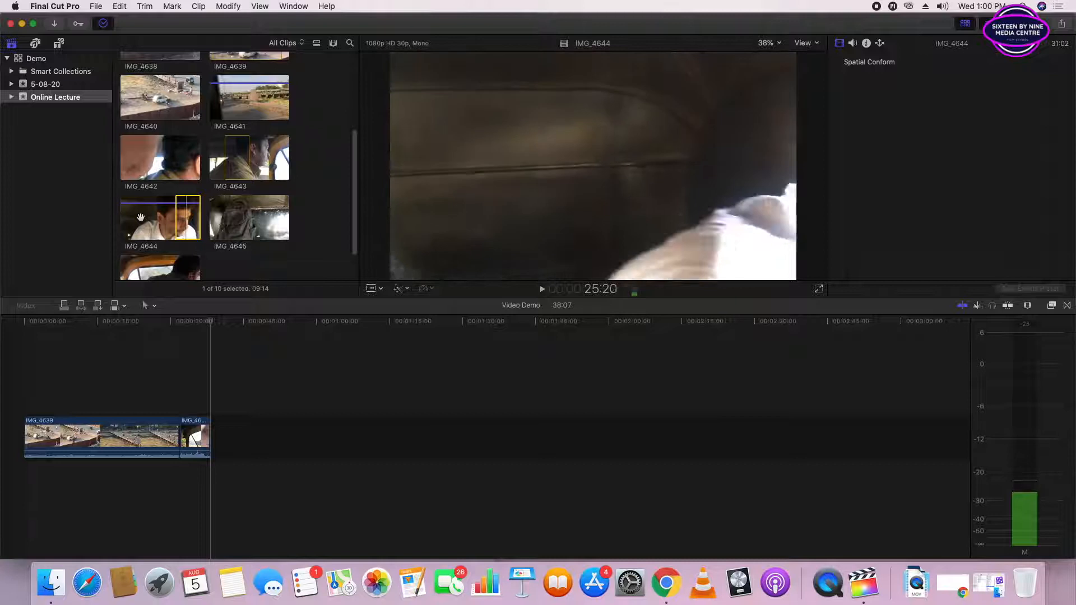
pyautogui.press('Left')
pyautogui.press('Left')
pyautogui.press('Left')
pyautogui.press('Left')
pyautogui.press('Left')
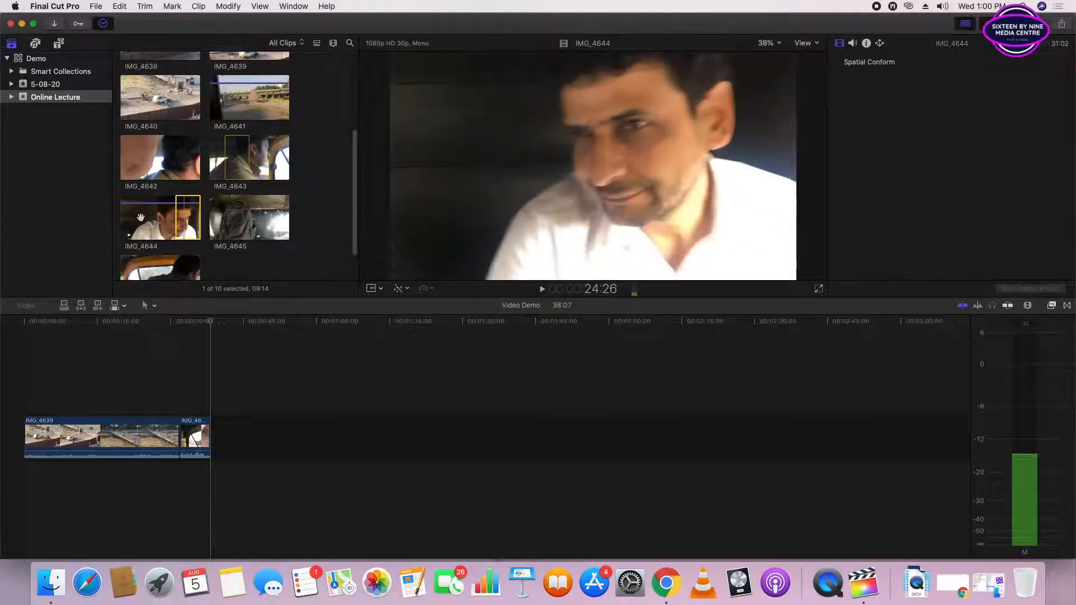
pyautogui.press('o')
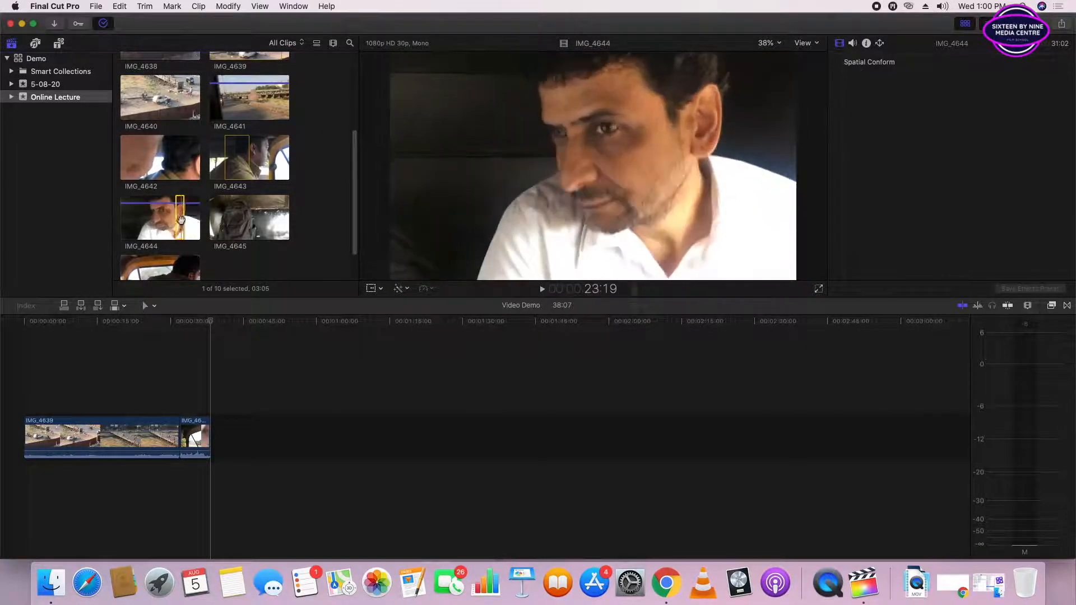
# - Place the marked IMG_4644 range after IMG_4643 in the primary storyline and delete the gap behind it
pyautogui.moveTo(218, 360); pyautogui.dragTo(209, 435)
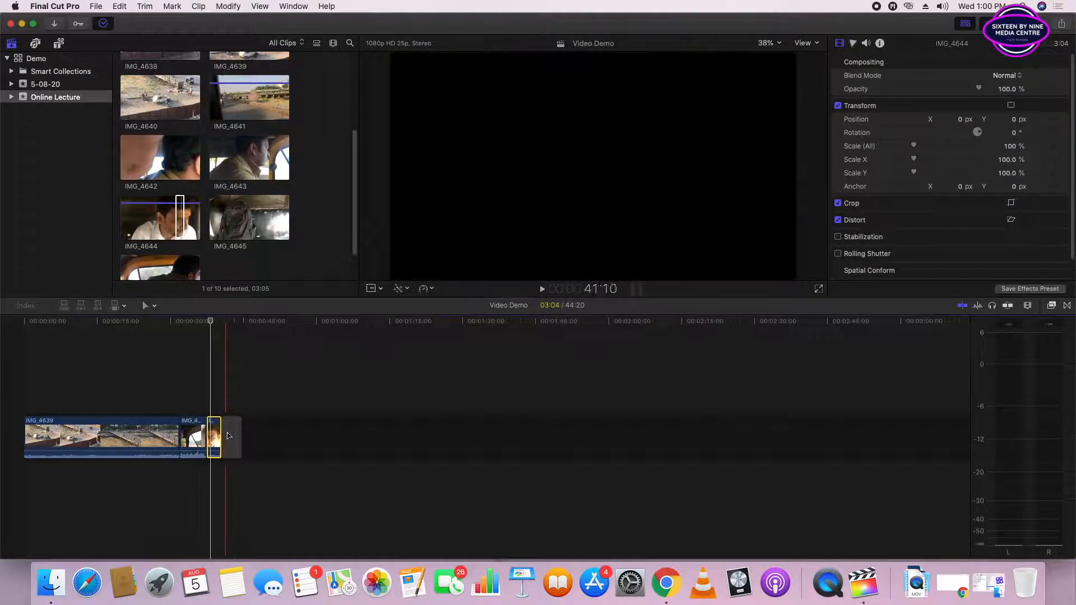
pyautogui.click(236, 434)
pyautogui.press('Delete')
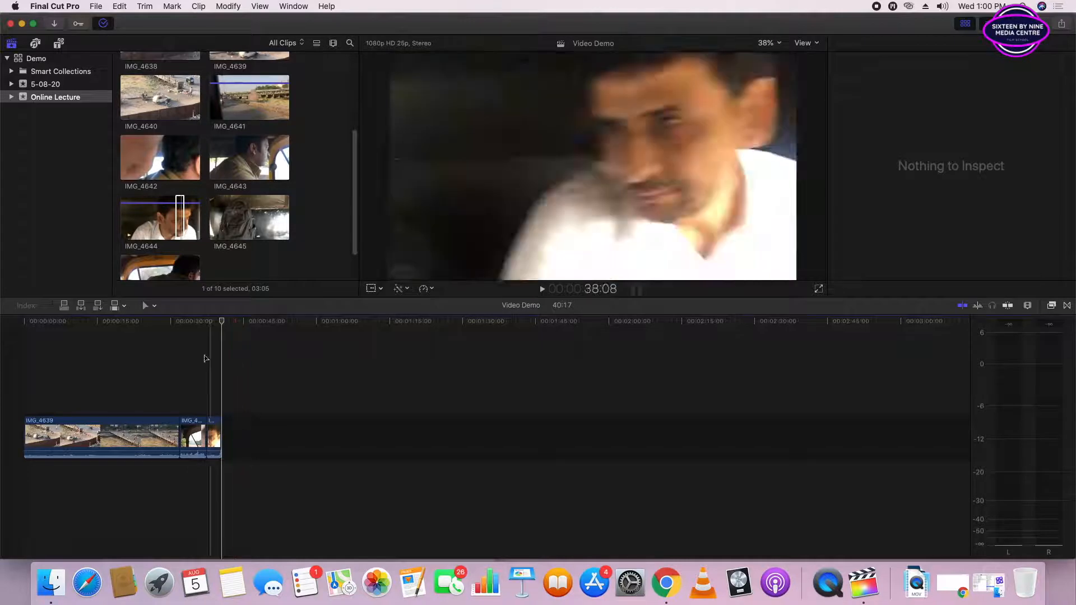
# - Play IMG_4646 and mark a 03:23 range in it starting at about 13:18
pyautogui.scroll(-2, 170, 239)
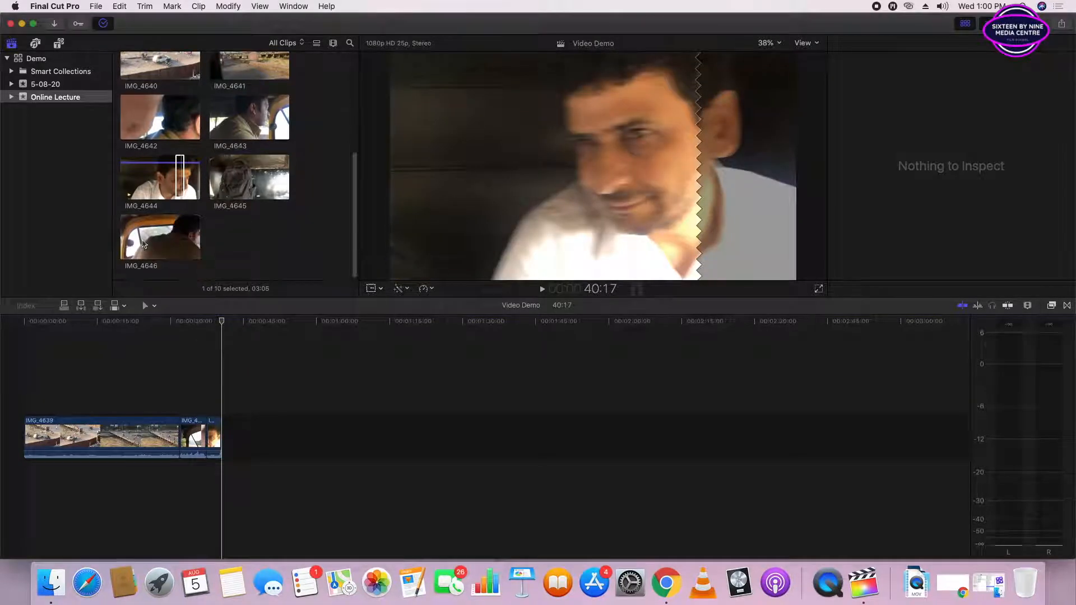
pyautogui.click(143, 244)
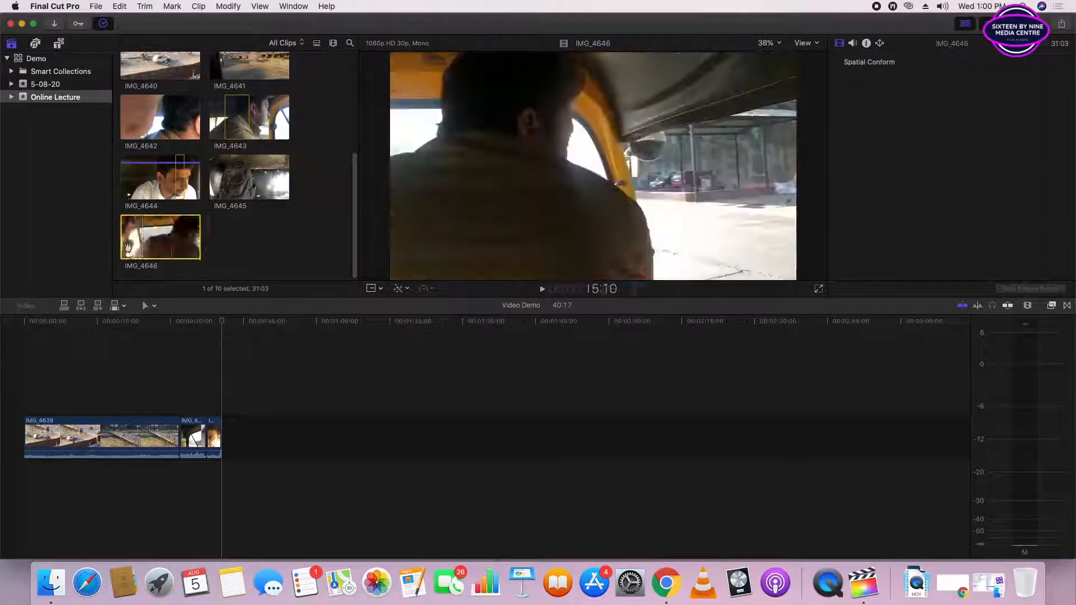
pyautogui.press('space')
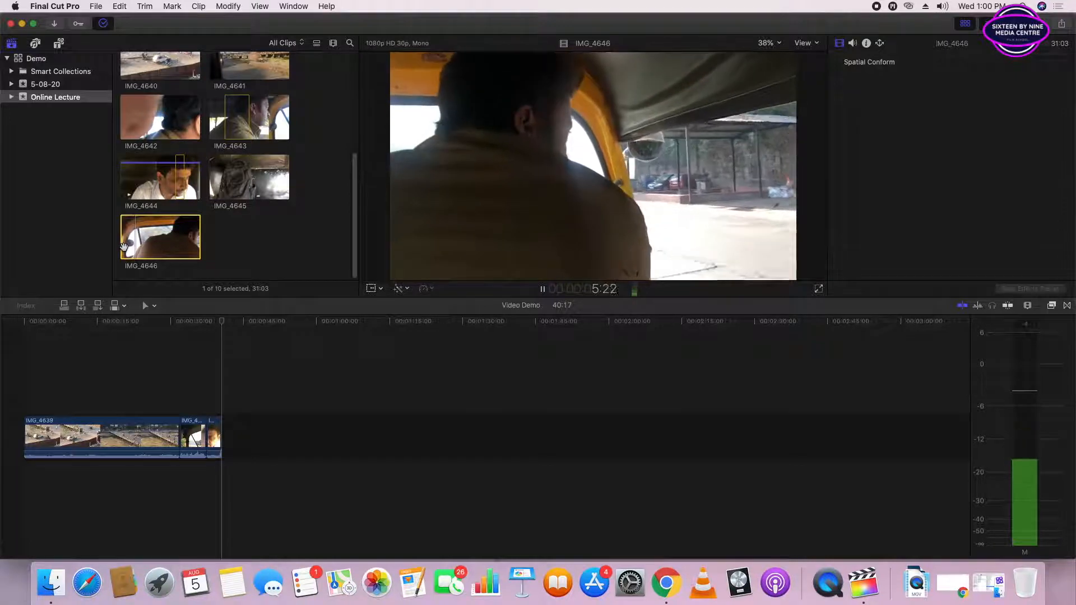
pyautogui.press('space')
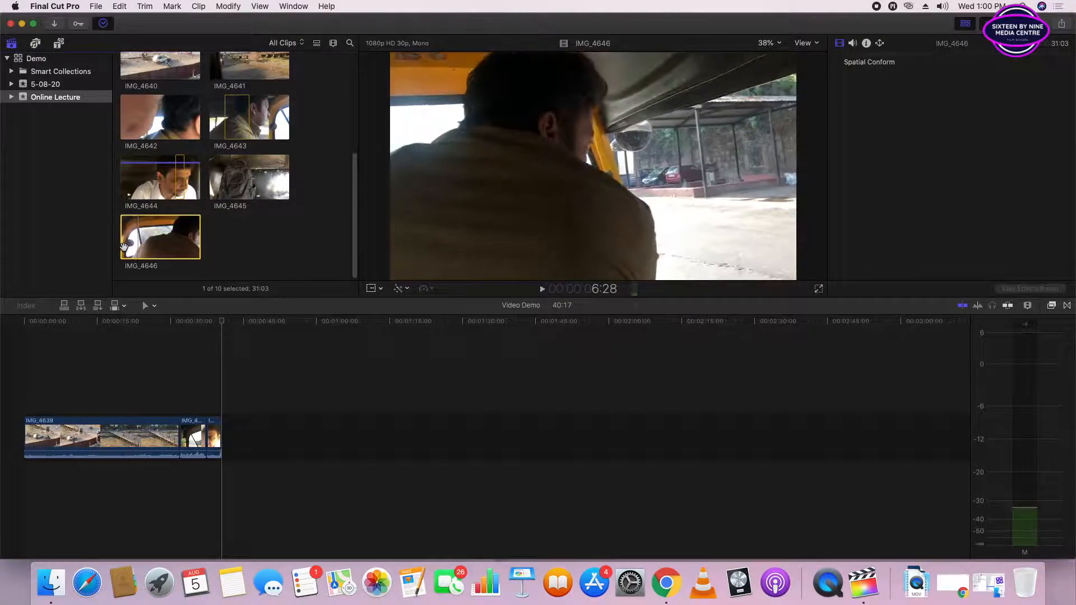
pyautogui.press('space')
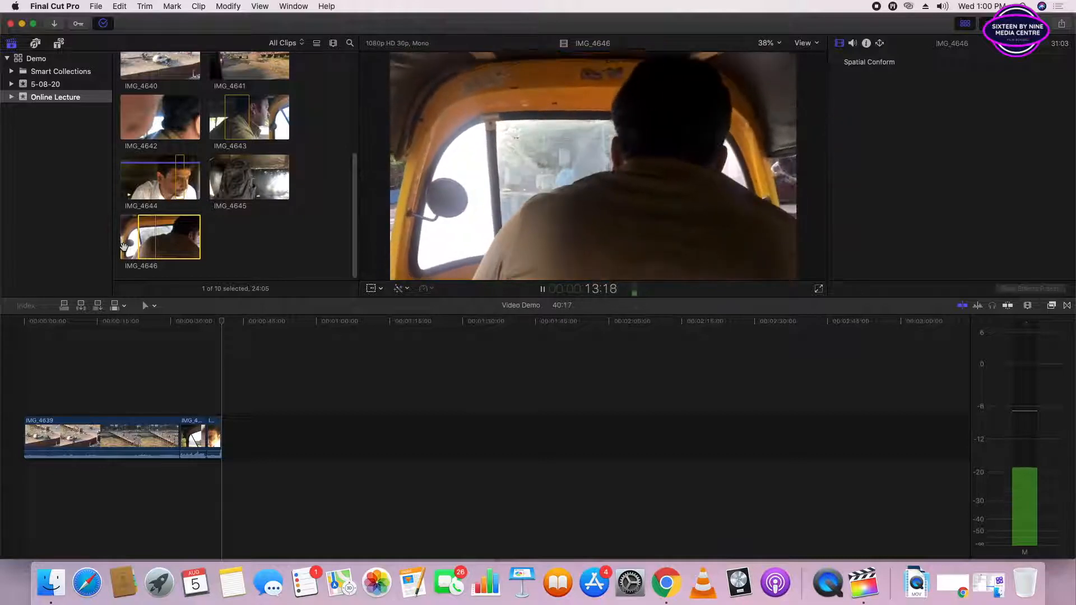
pyautogui.press('space')
pyautogui.press('space')
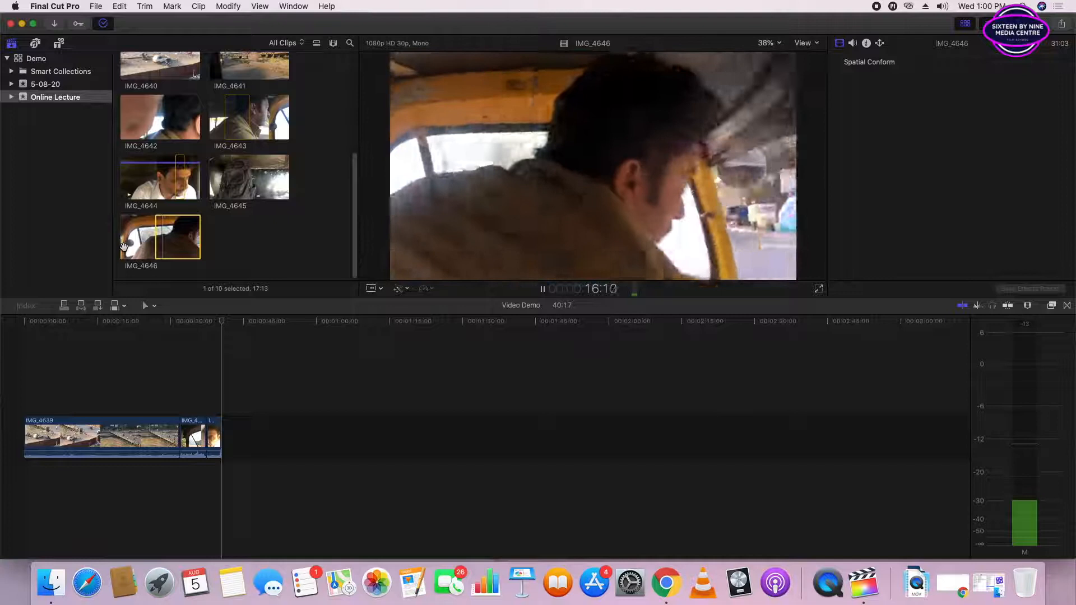
pyautogui.press('o')
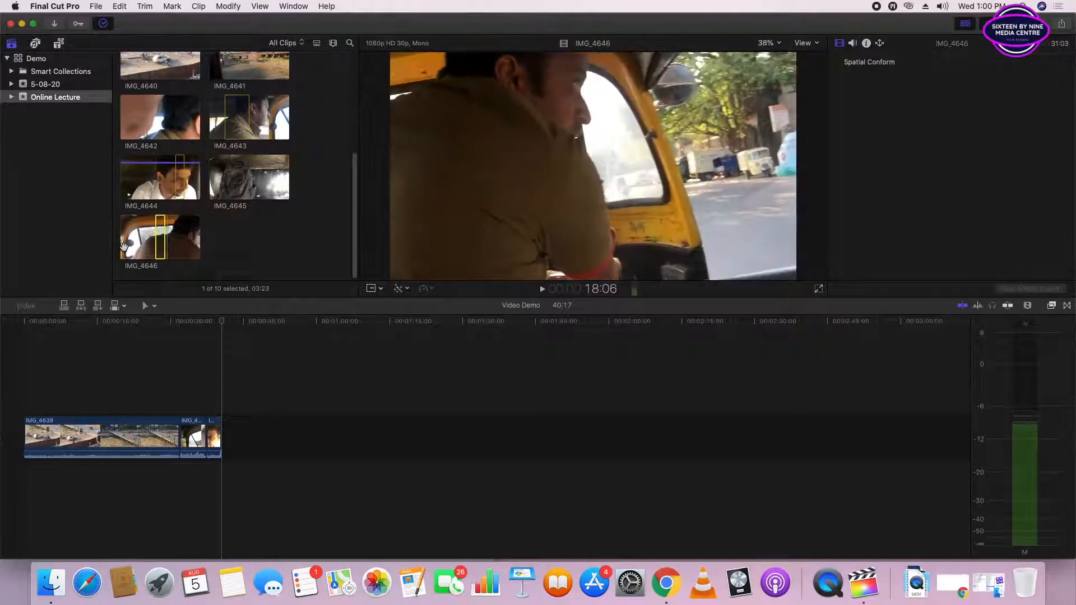
pyautogui.press('space')
# - Place the marked IMG_4646 range beyond the storyline's end, remove it again, and append it directly after IMG_4644
pyautogui.moveTo(160, 248); pyautogui.dragTo(250, 437)
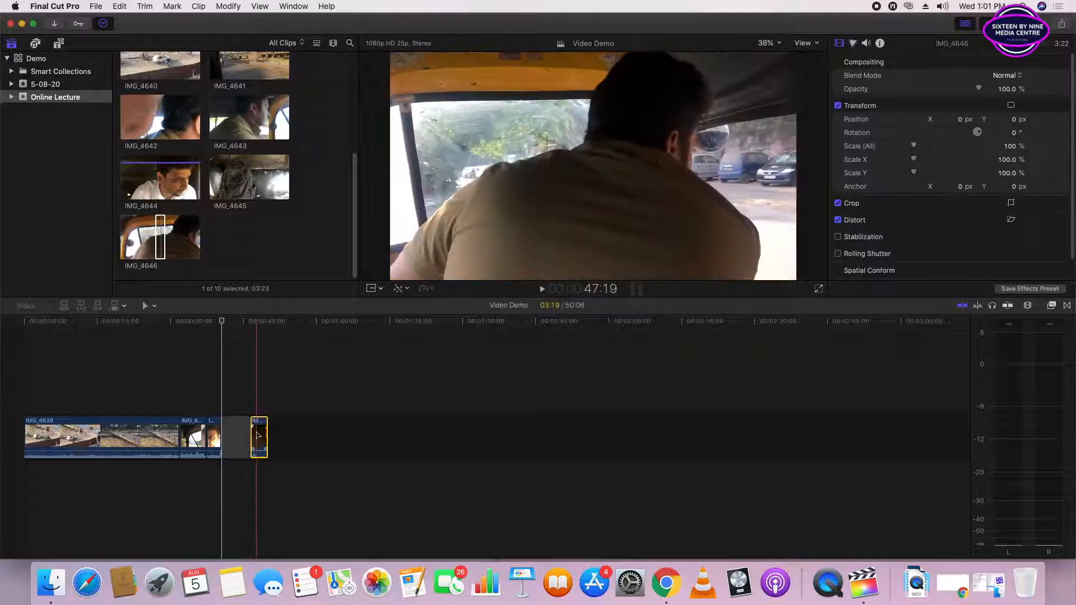
pyautogui.press('Delete')
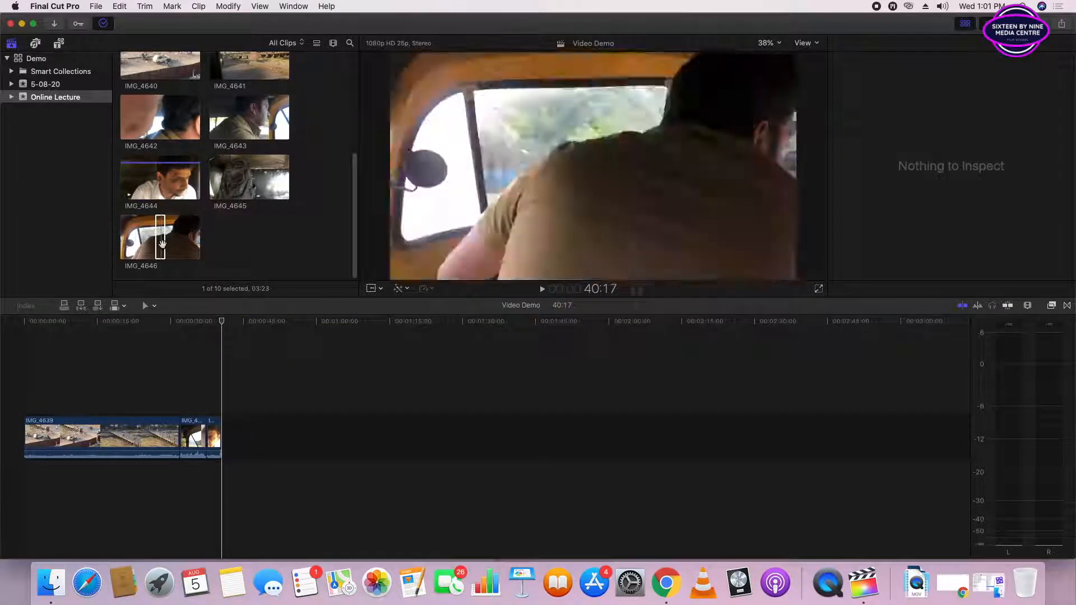
pyautogui.click(162, 242)
pyautogui.press('e')
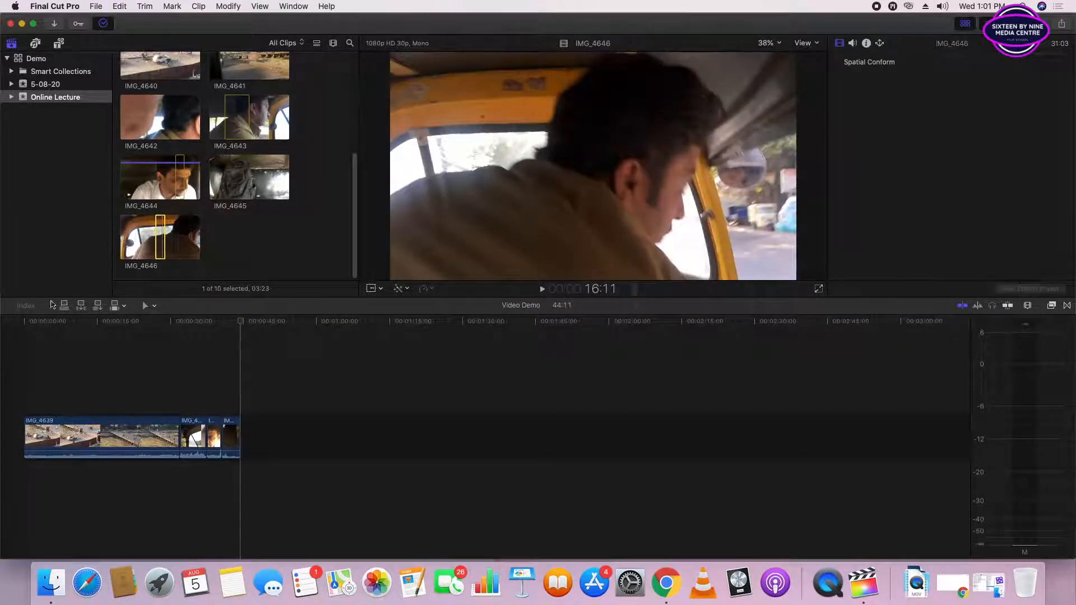
# - Play the Video Demo timeline from its beginning to about 43:24
pyautogui.click(20, 327)
pyautogui.press('space')
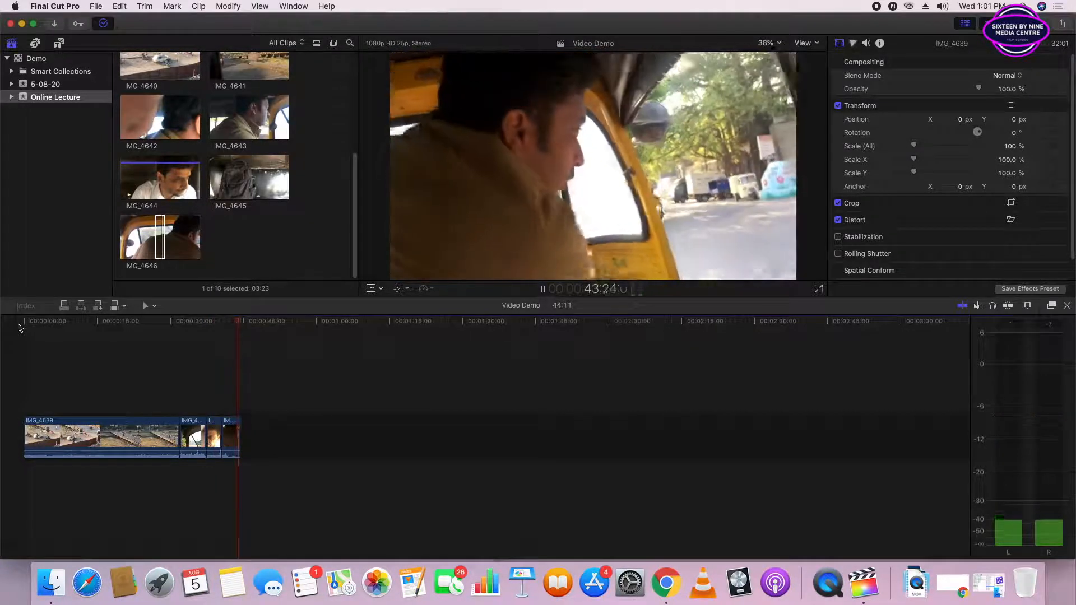
pyautogui.press('space')
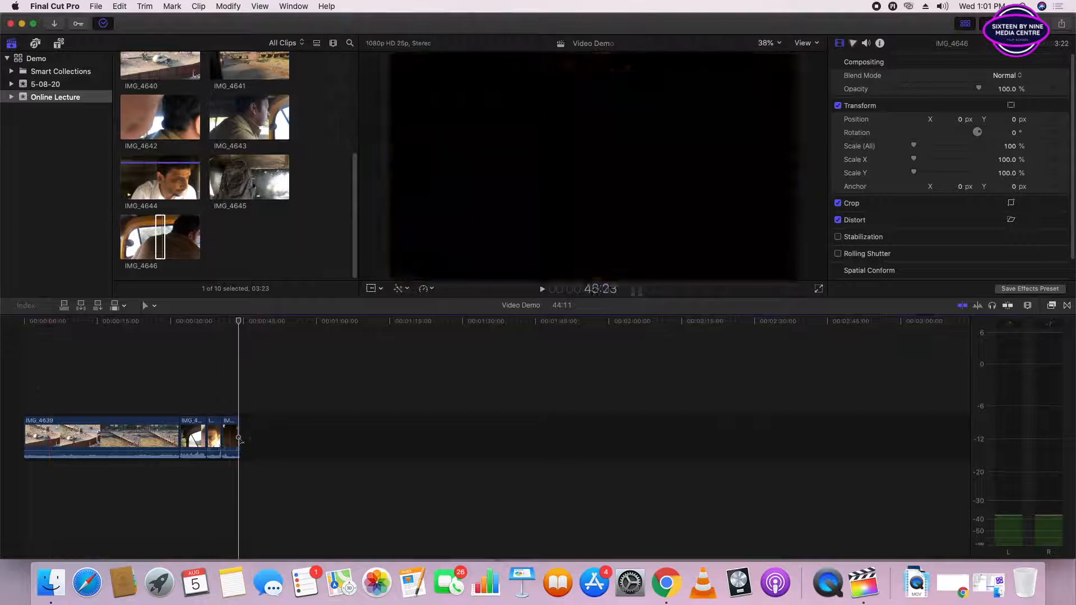
# - Detach the audio of all four primary storyline clips: IMG_4643, IMG_4639, IMG_4644 and IMG_4646
pyautogui.rightClick(195, 432)
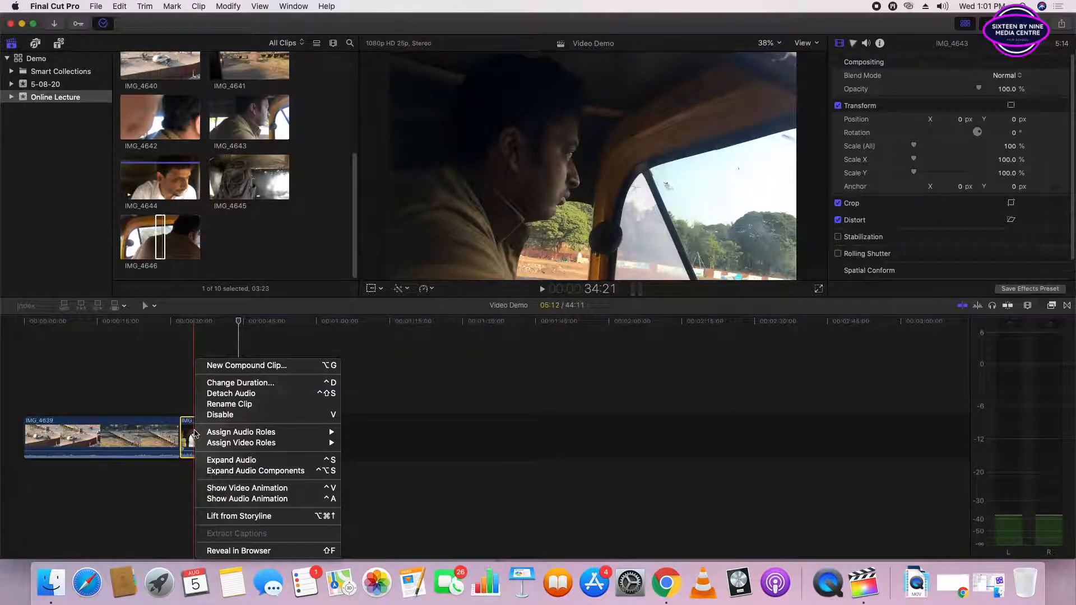
pyautogui.click(227, 394)
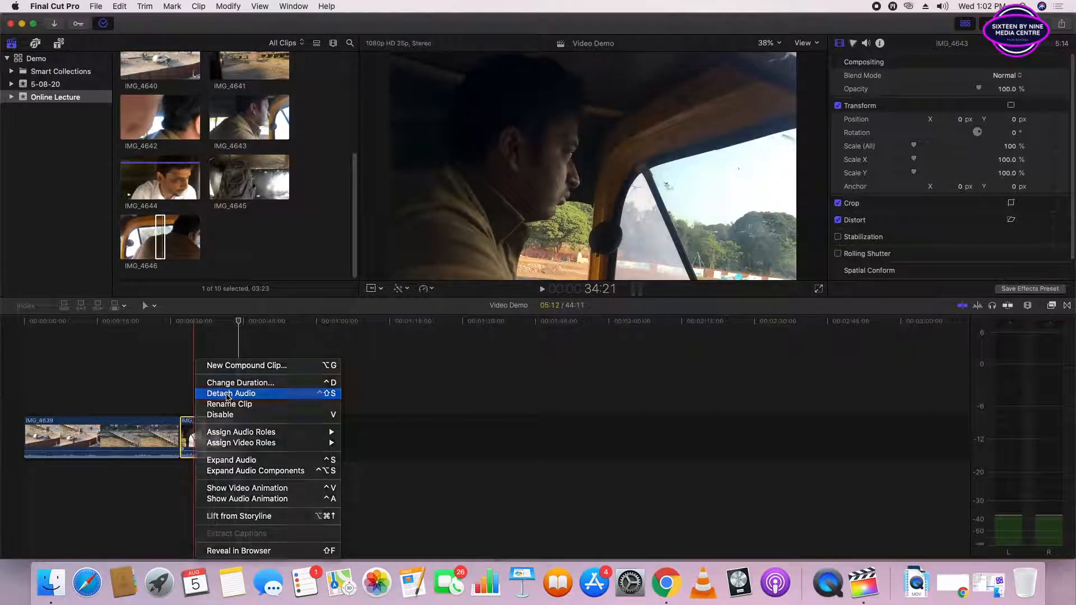
pyautogui.click(198, 470)
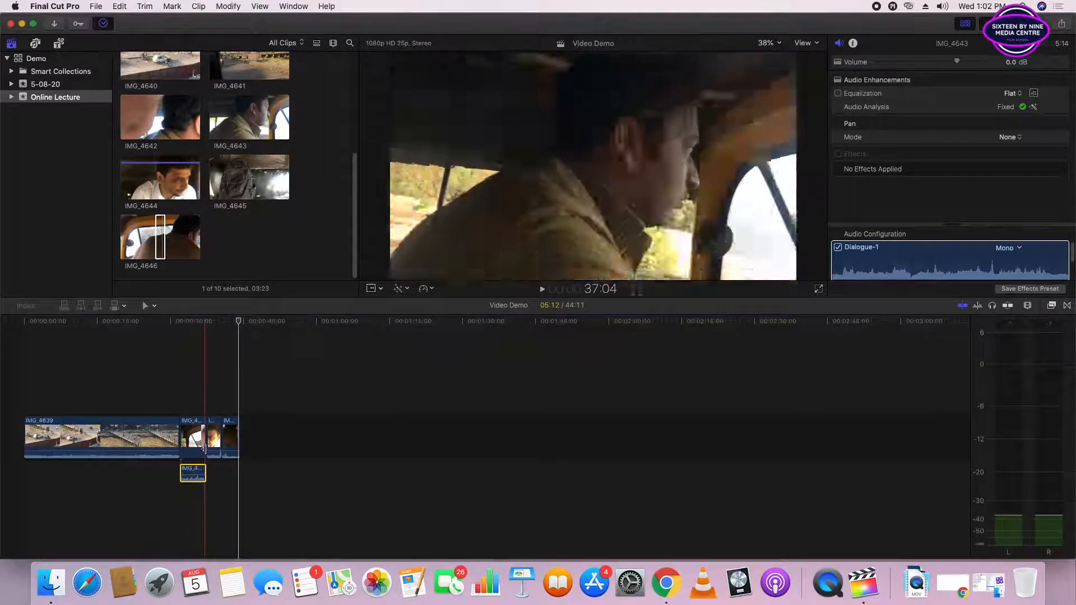
pyautogui.rightClick(132, 434)
pyautogui.click(154, 394)
pyautogui.moveTo(266, 435); pyautogui.dragTo(218, 430)
pyautogui.rightClick(218, 431)
pyautogui.click(238, 394)
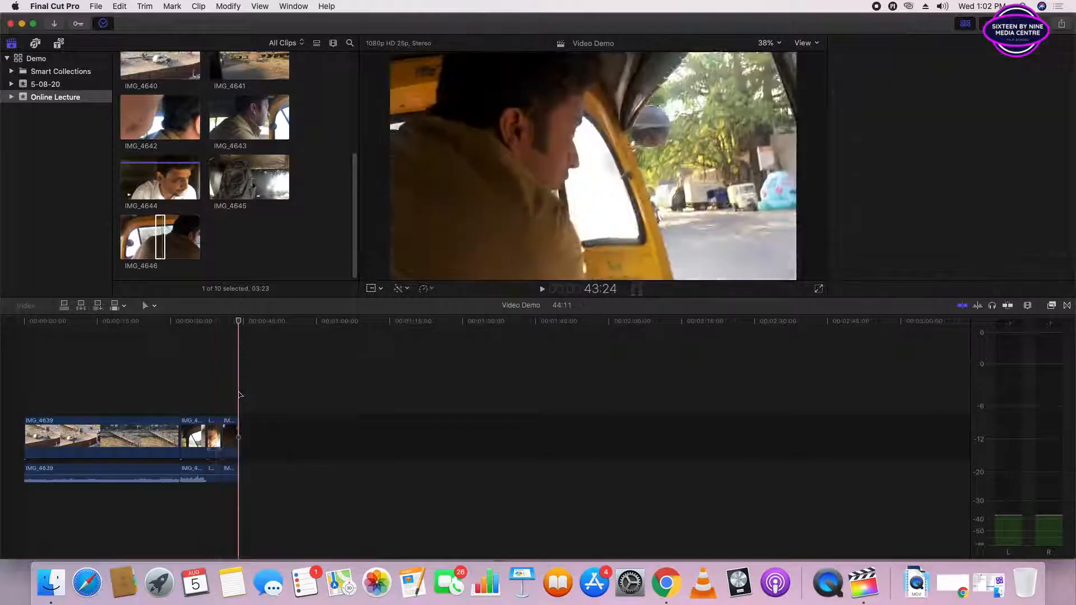
# - Select all detached audio clips, select all video clips instead, clear the selection, and toggle audio skimming
pyautogui.click(247, 476)
pyautogui.moveTo(247, 474); pyautogui.dragTo(3, 476)
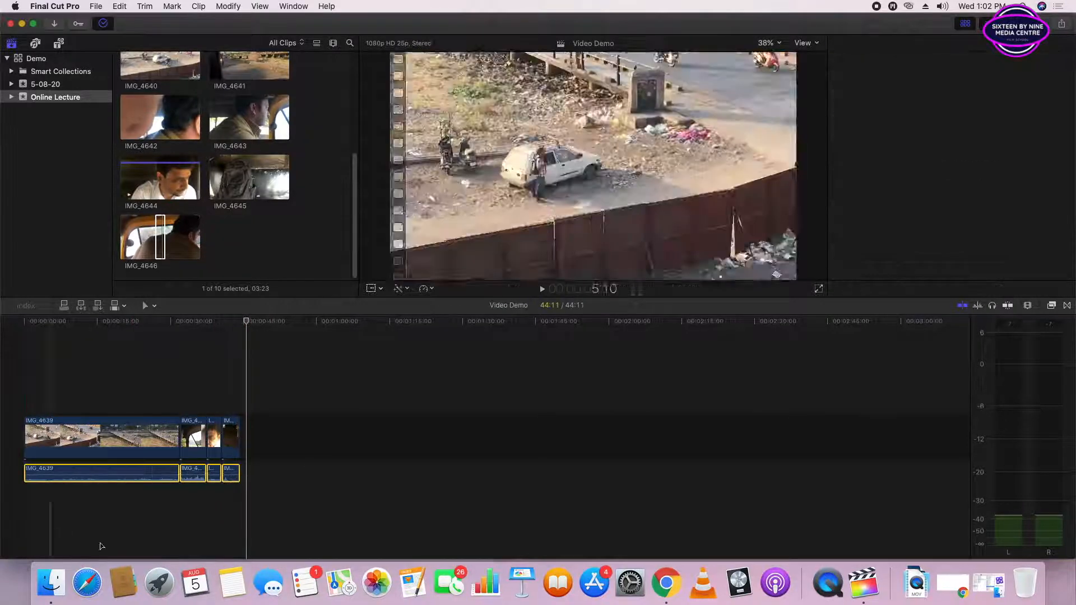
pyautogui.moveTo(289, 440); pyautogui.dragTo(147, 429)
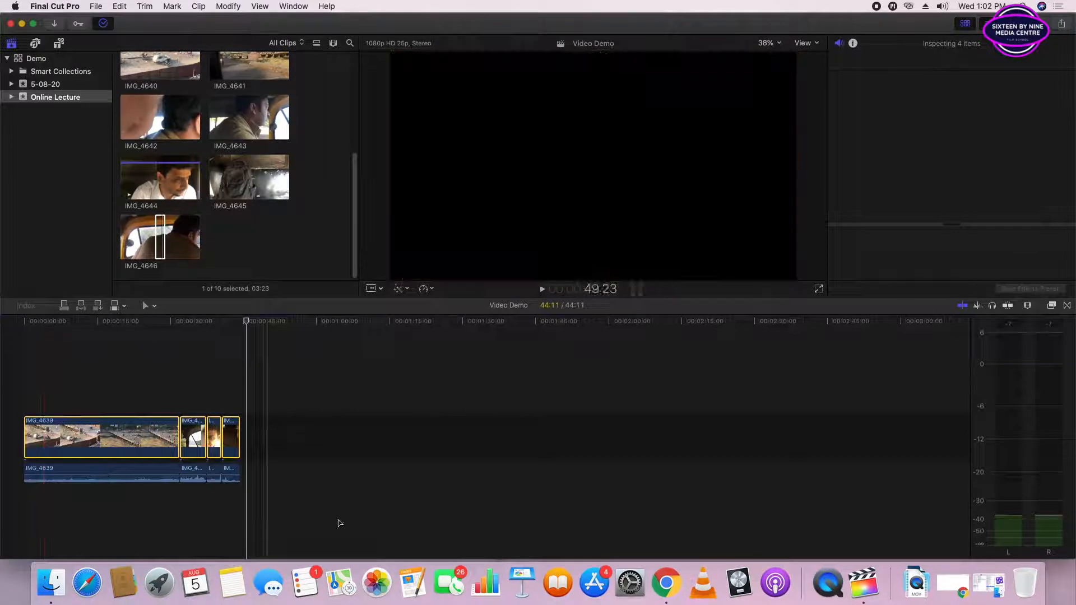
pyautogui.click(329, 516)
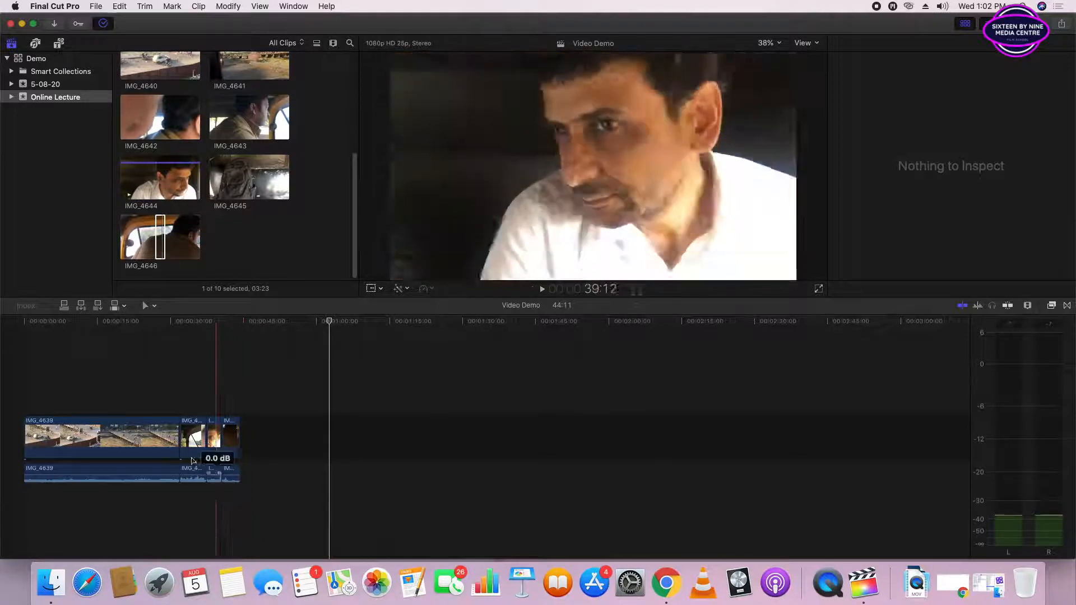
pyautogui.click(977, 306)
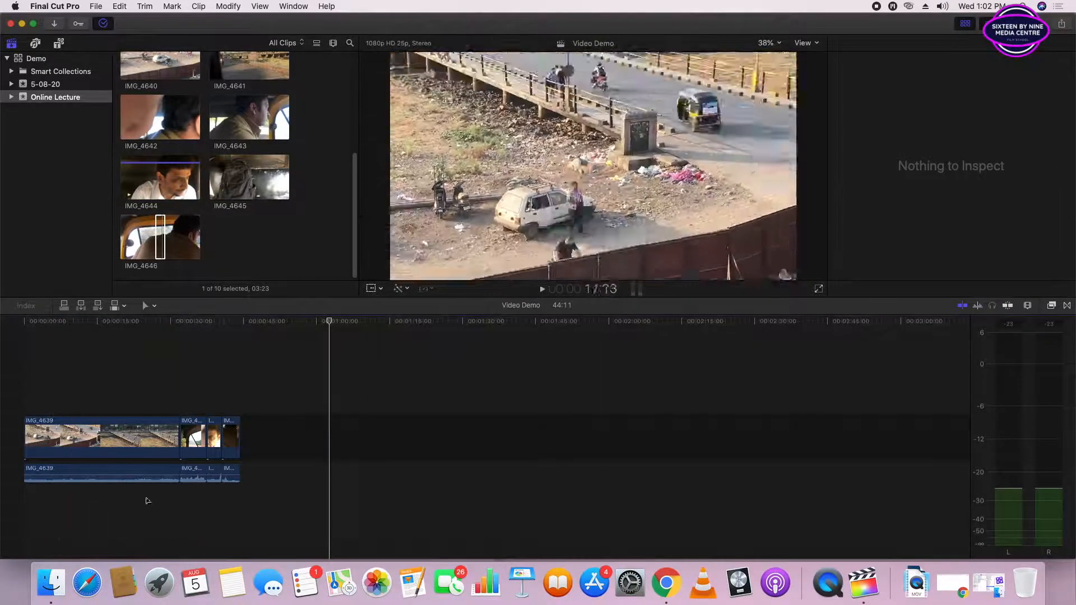
# - Move IMG_4646 away from IMG_4644 in the primary storyline and delete the gap between them
pyautogui.moveTo(232, 437); pyautogui.dragTo(264, 448)
pyautogui.click(279, 444)
pyautogui.press('Delete')
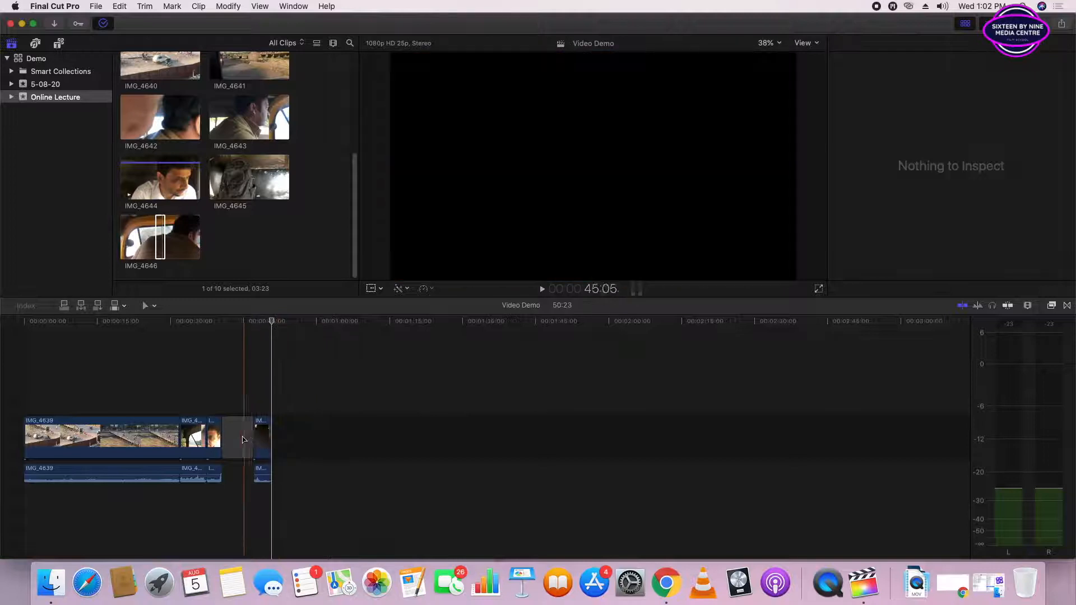
pyautogui.click(244, 440)
pyautogui.press('Delete')
# - Lift IMG_4643 from the primary storyline and move it above the later part of IMG_4639
pyautogui.moveTo(198, 433)
pyautogui.mouseDown()
pyautogui.moveTo(192, 392)
pyautogui.moveTo(193, 431)
pyautogui.mouseUp()
pyautogui.moveTo(198, 374); pyautogui.dragTo(245, 439)
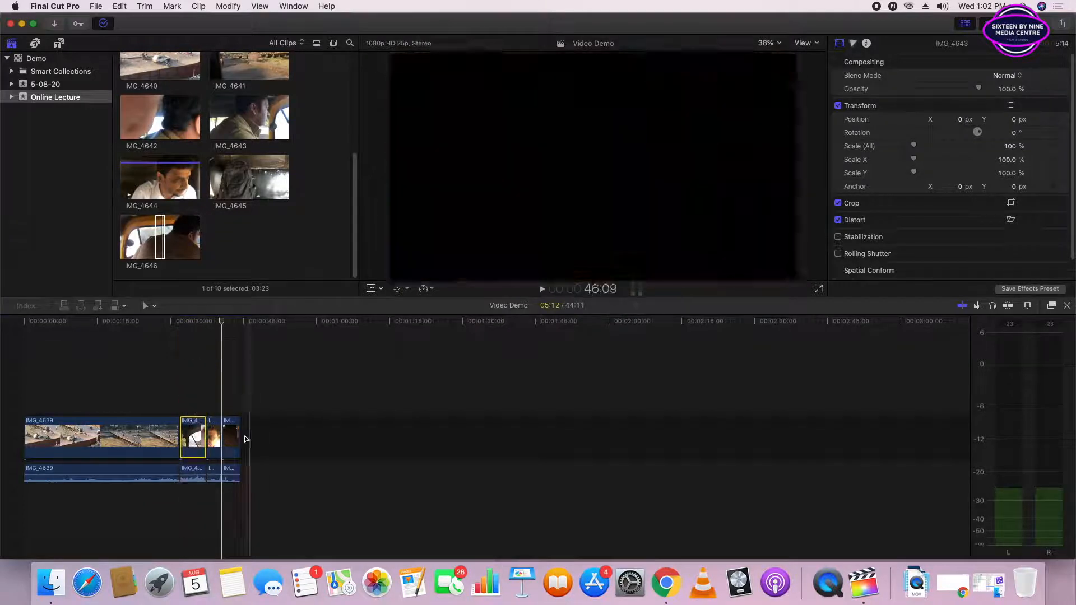
pyautogui.rightClick(185, 431)
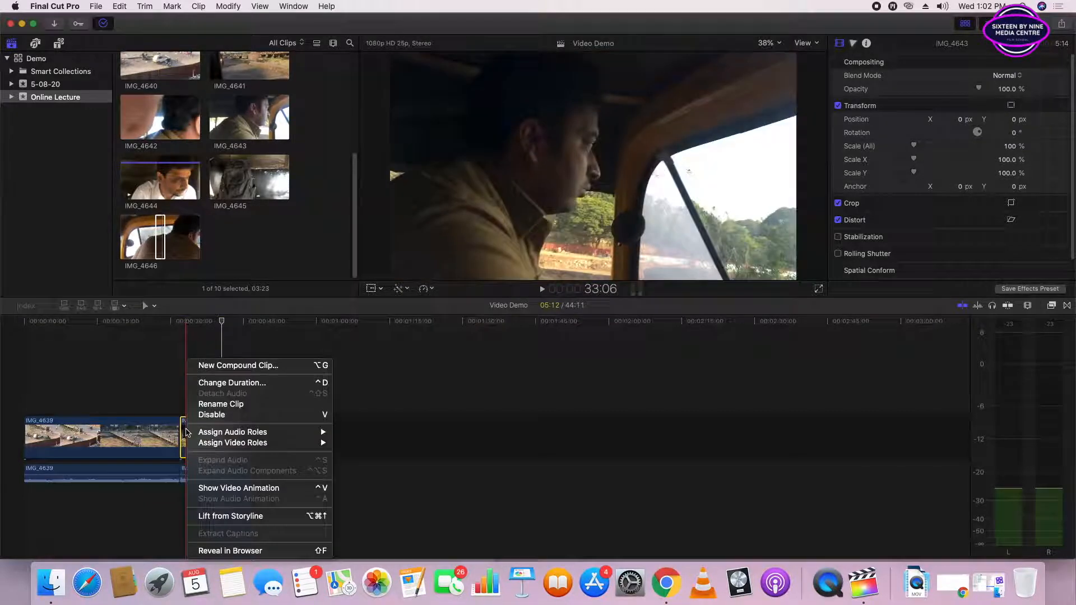
pyautogui.click(227, 517)
pyautogui.moveTo(192, 394); pyautogui.dragTo(141, 395)
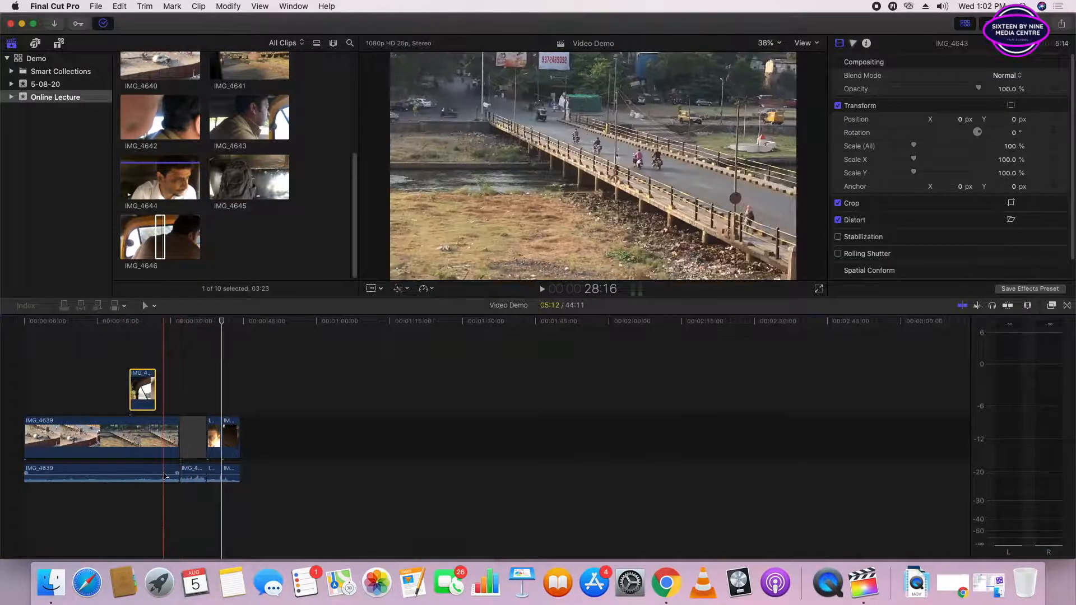
# - Undo the moving and lifting of IMG_4643
pyautogui.press('super+z')
pyautogui.press('super+z')
pyautogui.press('super+z')
pyautogui.press('super+z')
pyautogui.press('super+z')
pyautogui.press('super+z')
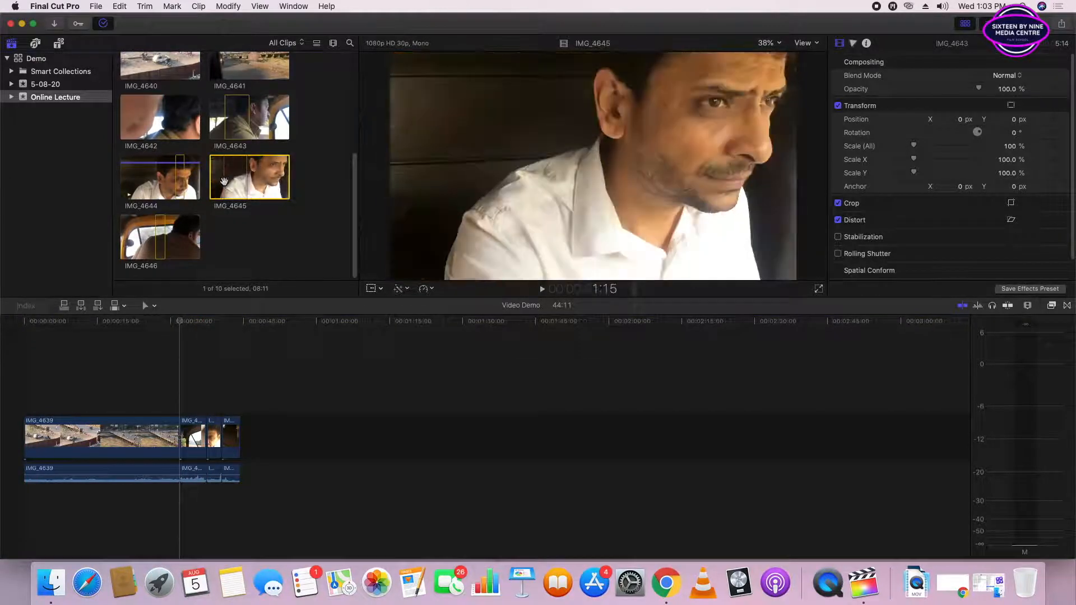
# - Mark a 01:21 range near the end of IMG_4645 and connect it above IMG_4639 at about 16:05
pyautogui.click(246, 178)
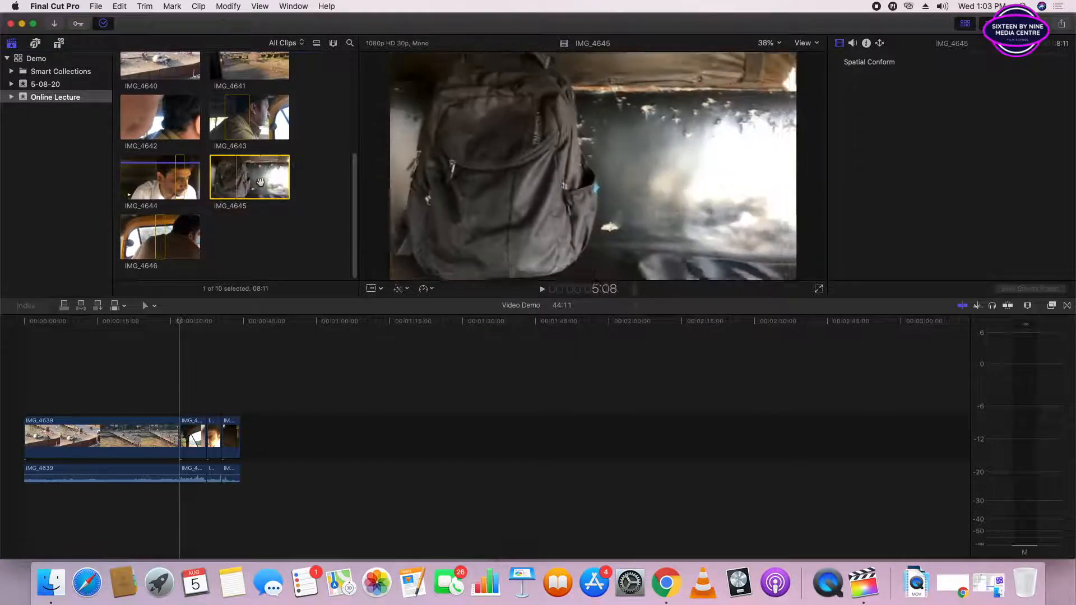
pyautogui.moveTo(265, 181); pyautogui.dragTo(105, 396)
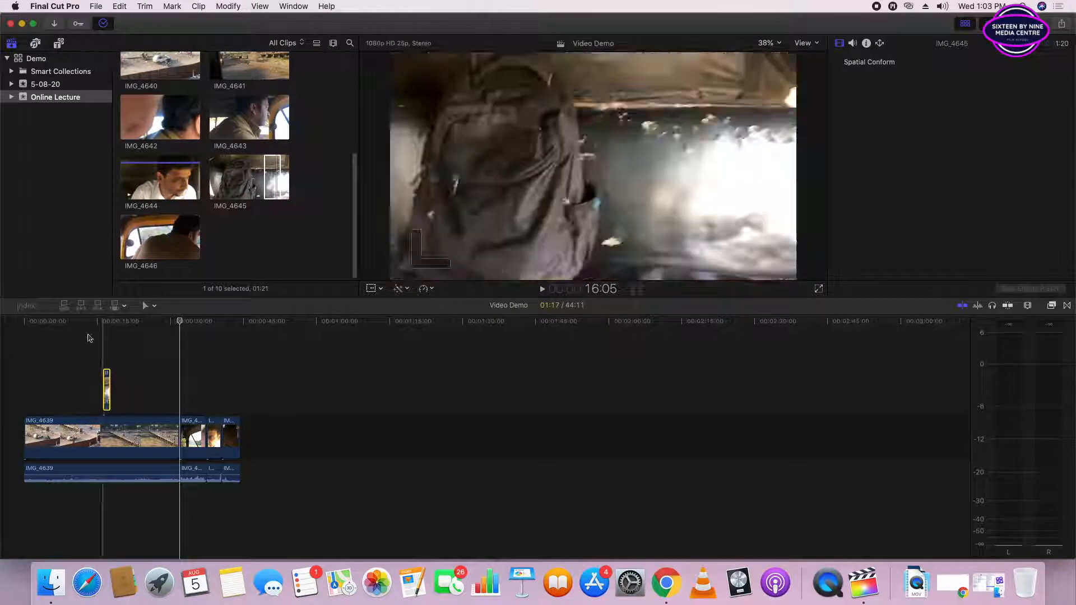
# - Play the timeline around the connected IMG_4645 clip to review the cutaway over IMG_4639
pyautogui.click(87, 320)
pyautogui.press('space')
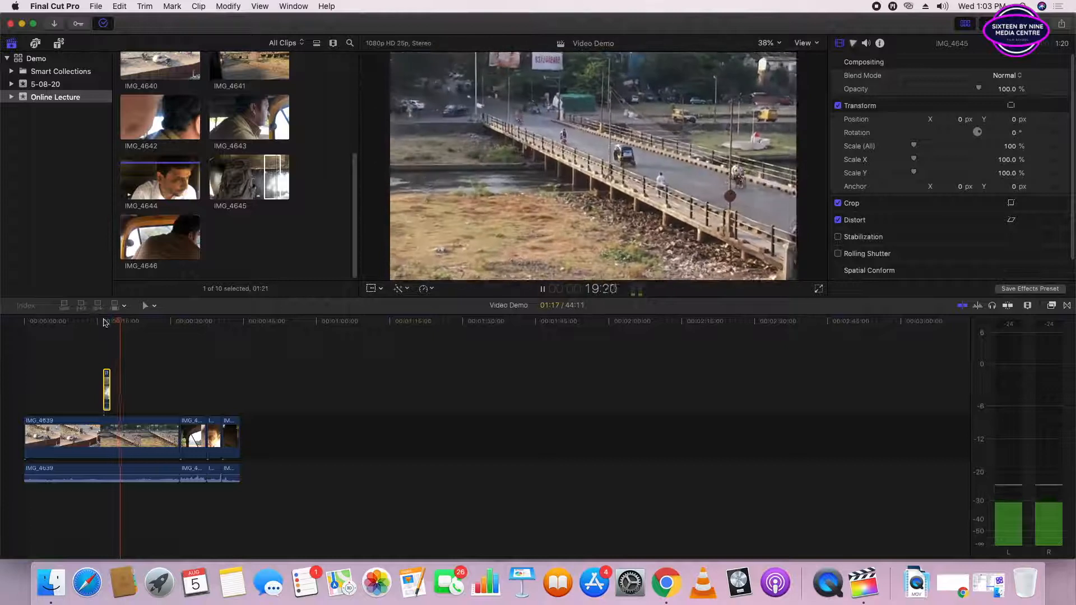
pyautogui.click(104, 321)
pyautogui.press('space')
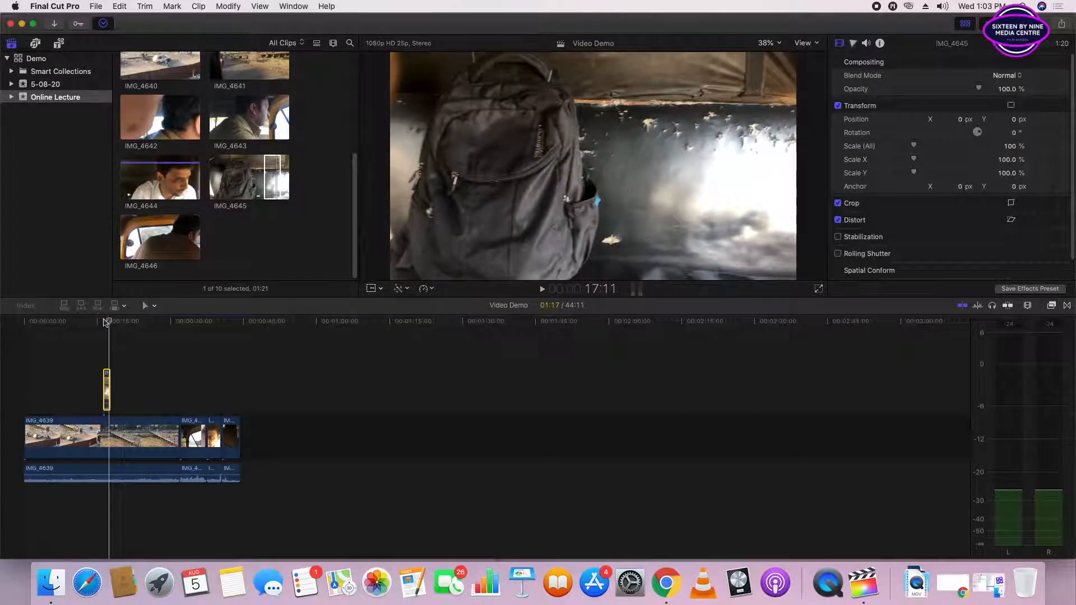
pyautogui.moveTo(107, 321); pyautogui.dragTo(108, 321)
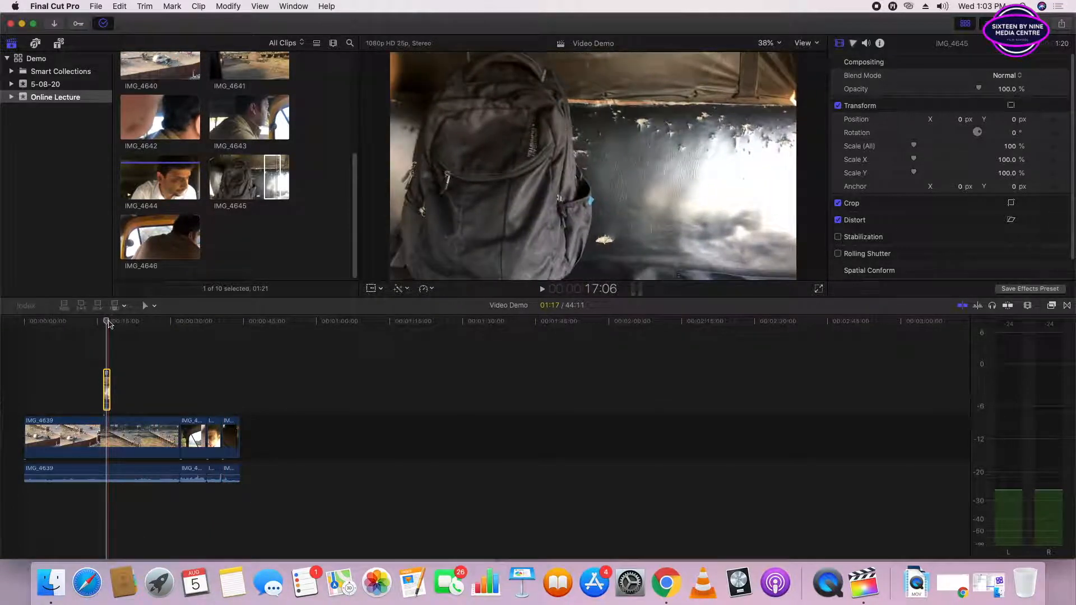
# - Detach the audio from the connected IMG_4645 clip and delete the detached audio
pyautogui.press('super+equal')
pyautogui.press('super+equal')
pyautogui.press('super+equal')
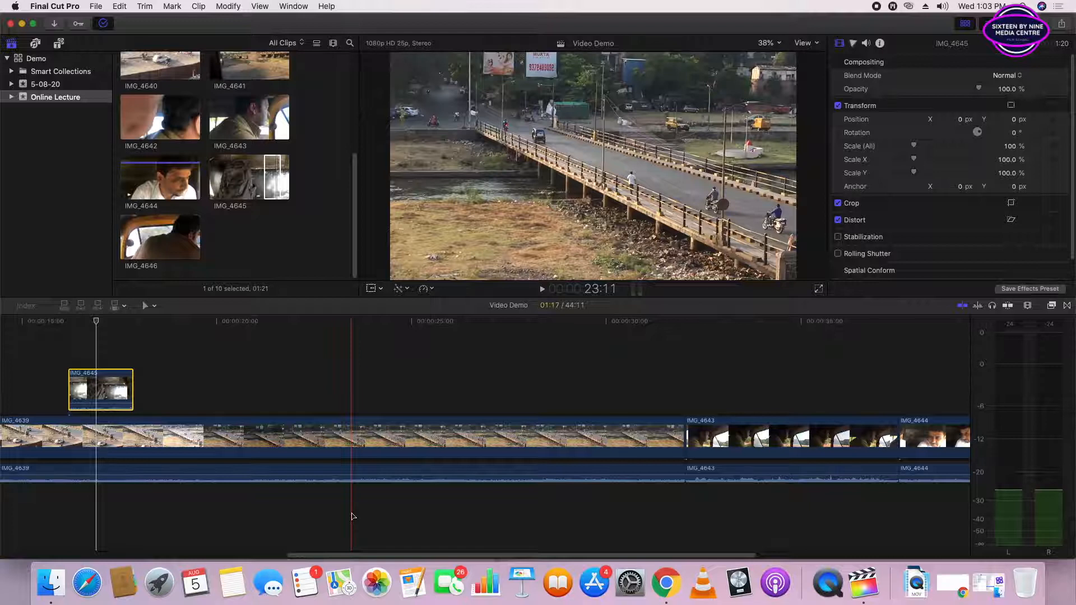
pyautogui.press('super+minus')
pyautogui.press('super+minus')
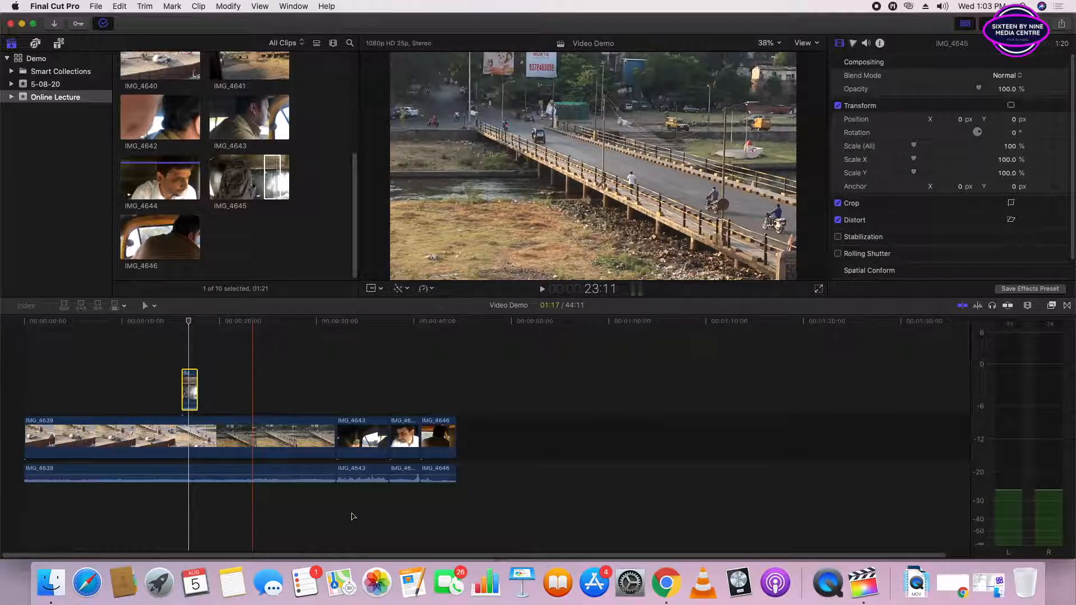
pyautogui.press('super+equal')
pyautogui.press('super+equal')
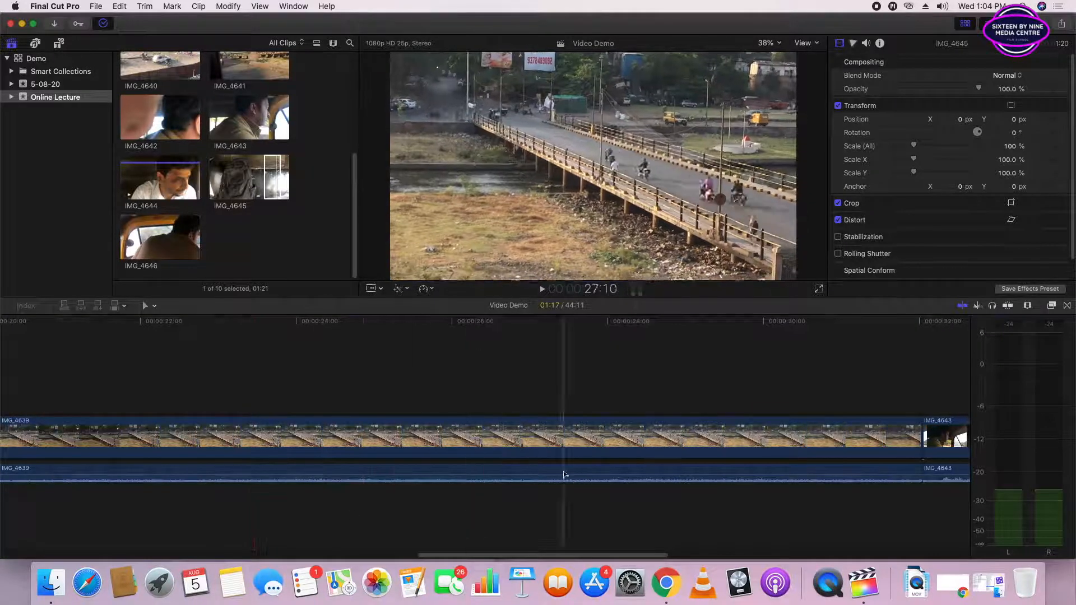
pyautogui.moveTo(446, 555); pyautogui.dragTo(279, 555)
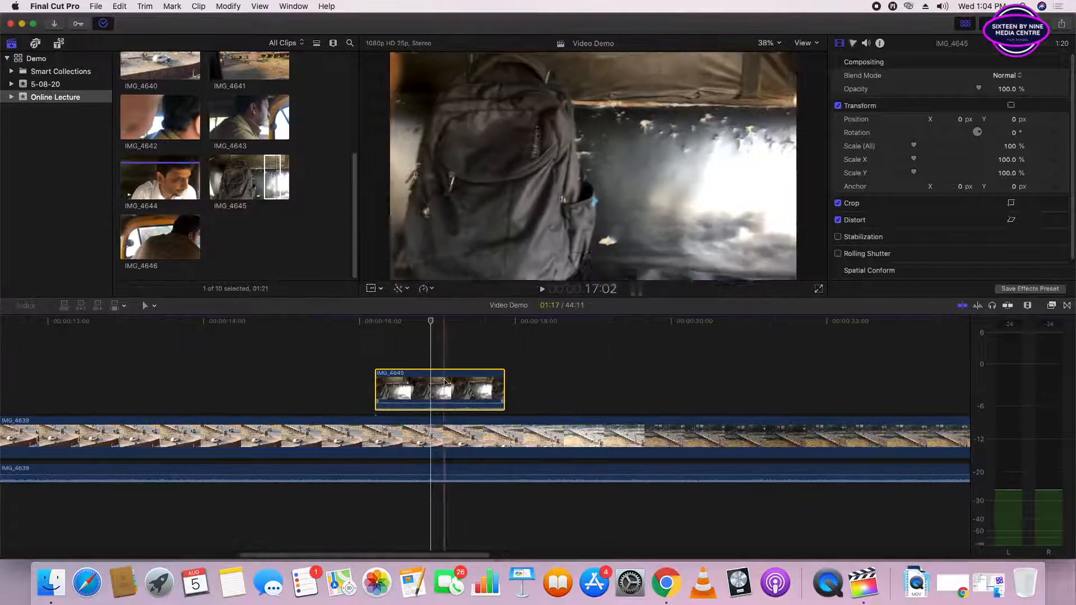
pyautogui.rightClick(429, 386)
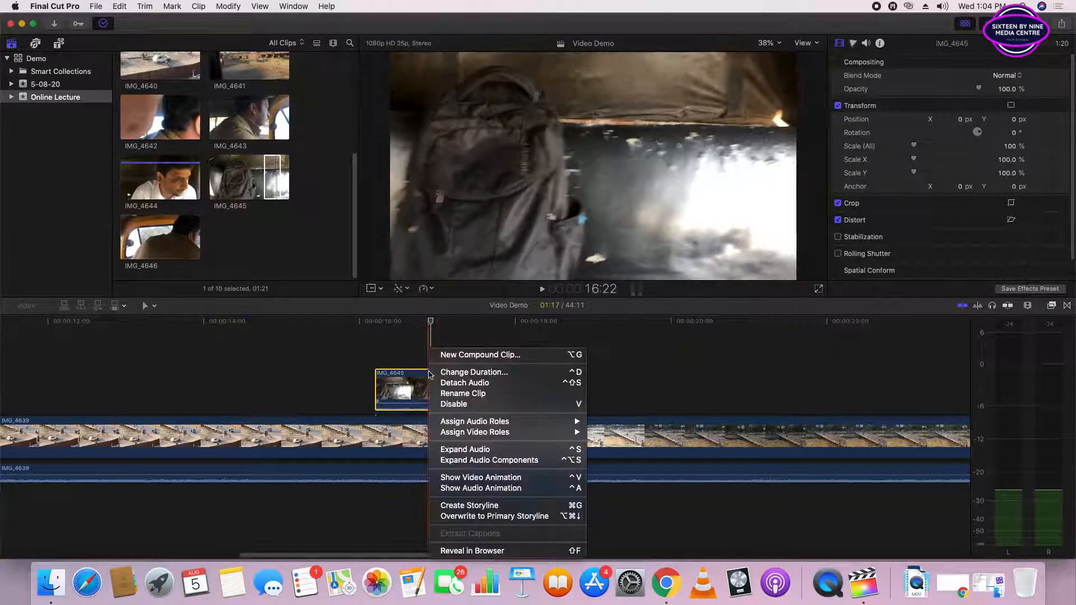
pyautogui.click(462, 383)
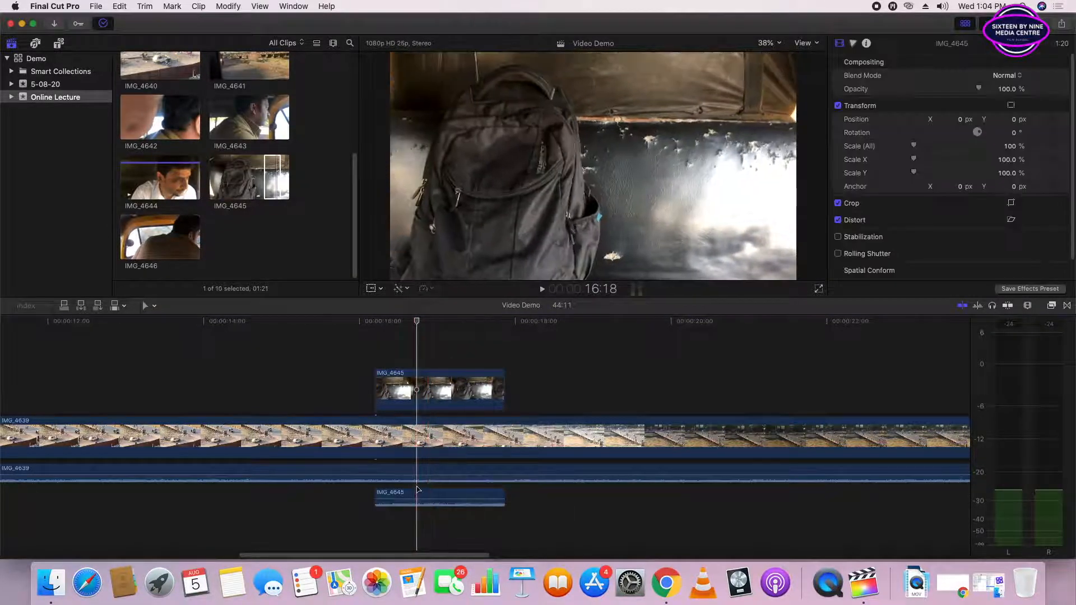
pyautogui.click(419, 494)
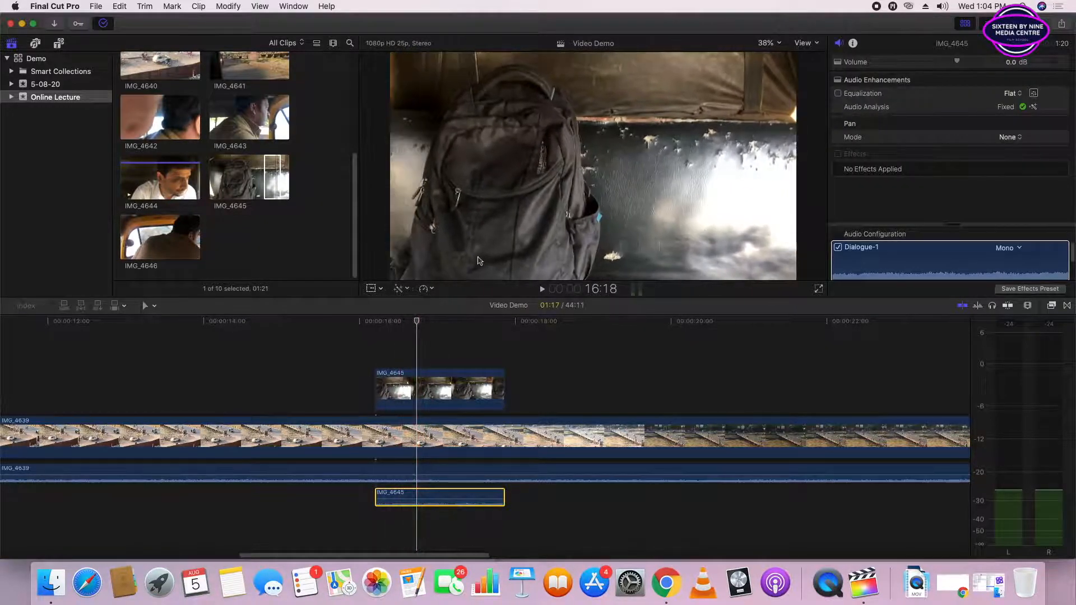
pyautogui.press('Delete')
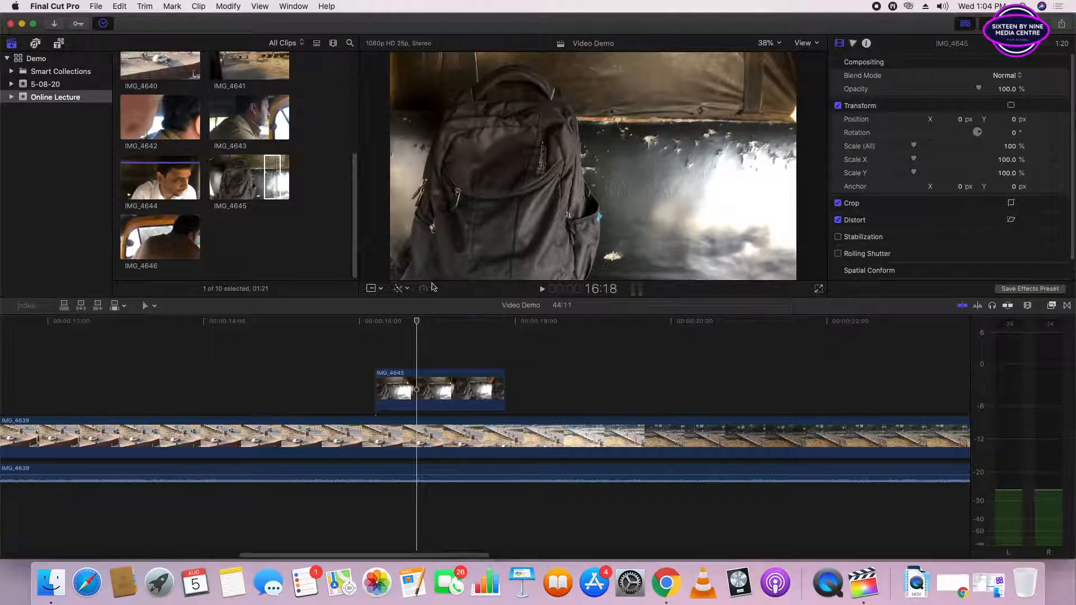
# - Switch to the Range Selection tool and mark a 01:07 range in the IMG_4639 video starting at about 14:00
pyautogui.moveTo(415, 322)
pyautogui.mouseDown()
pyautogui.moveTo(375, 324)
pyautogui.moveTo(433, 324)
pyautogui.mouseUp()
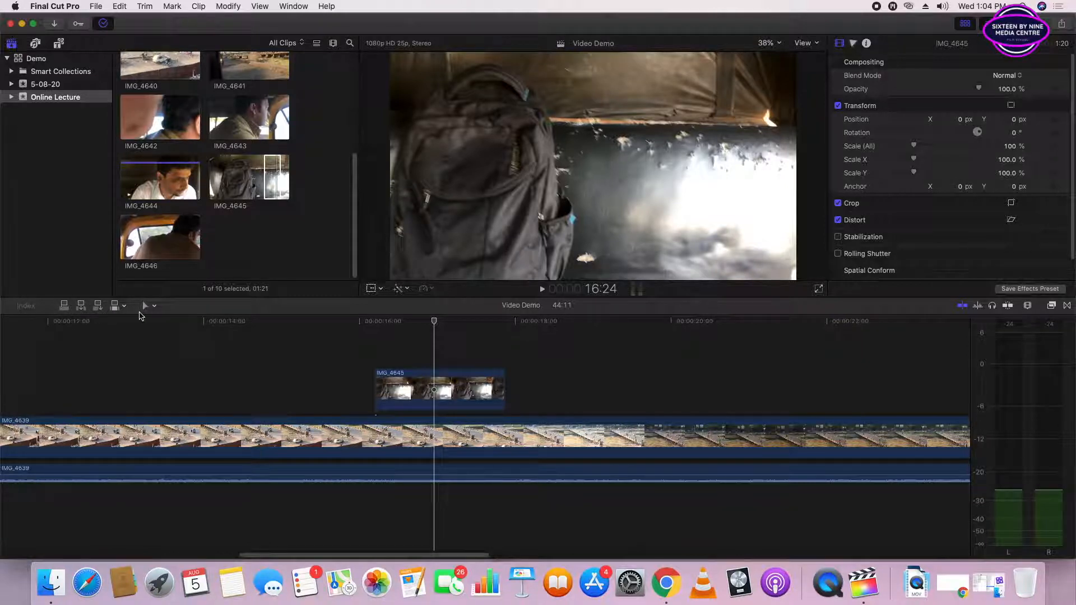
pyautogui.click(155, 306)
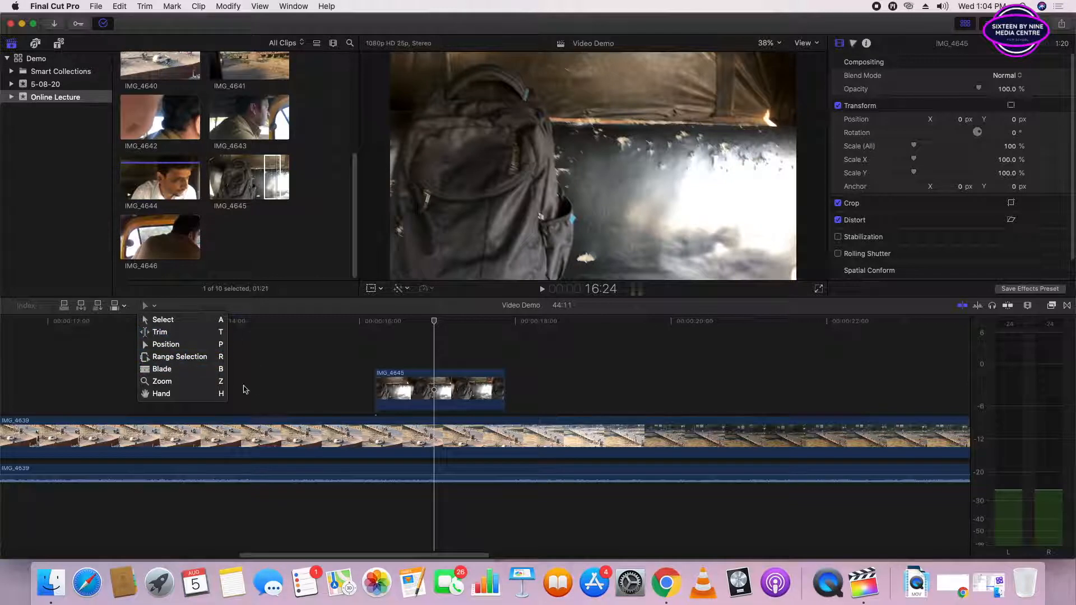
pyautogui.click(284, 381)
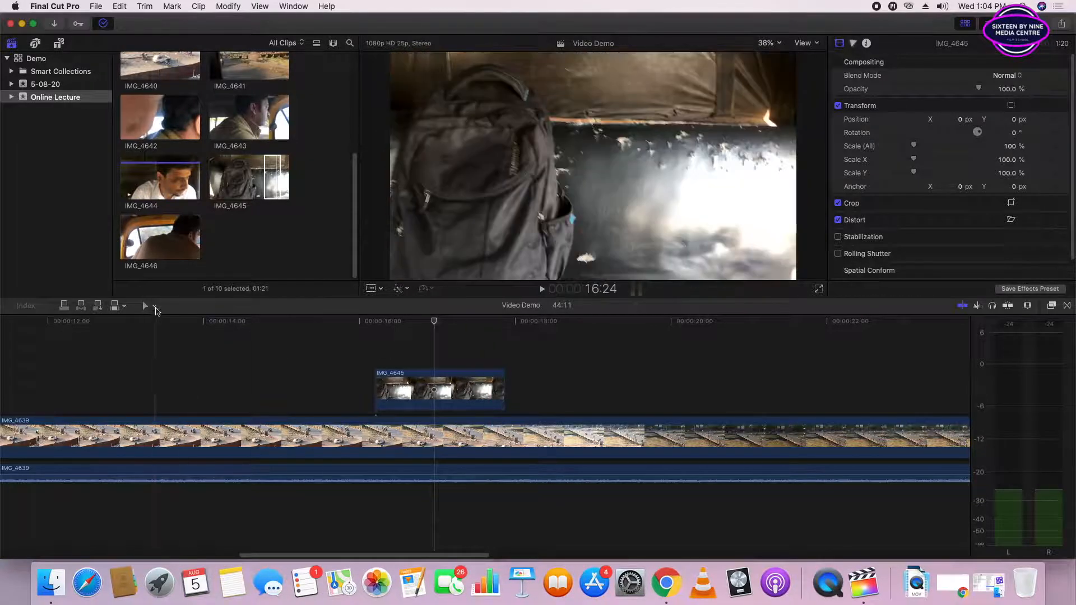
pyautogui.click(154, 306)
pyautogui.click(159, 357)
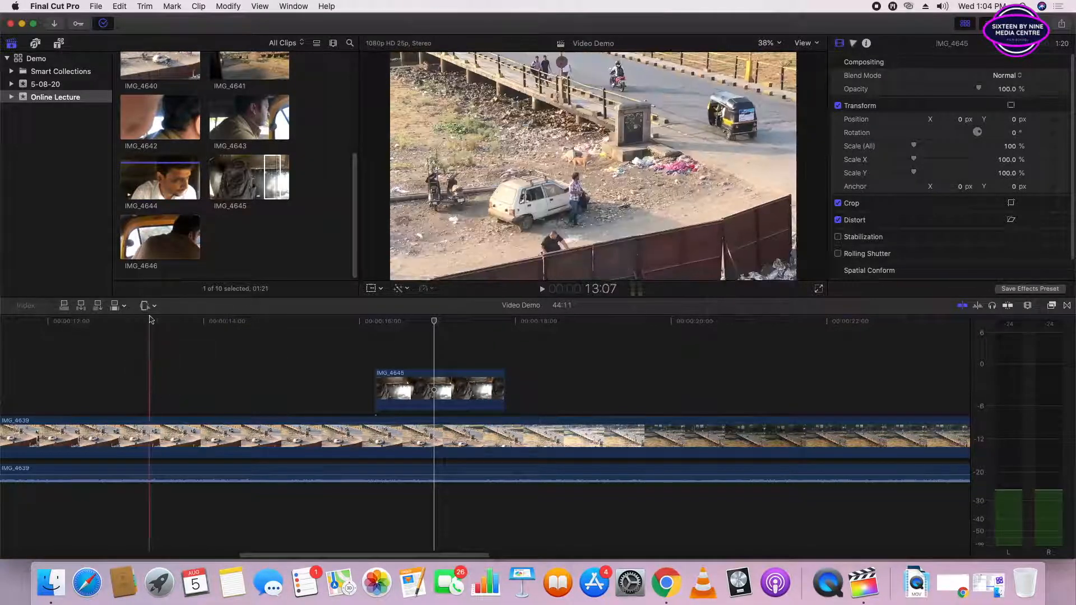
pyautogui.moveTo(212, 438); pyautogui.dragTo(309, 440)
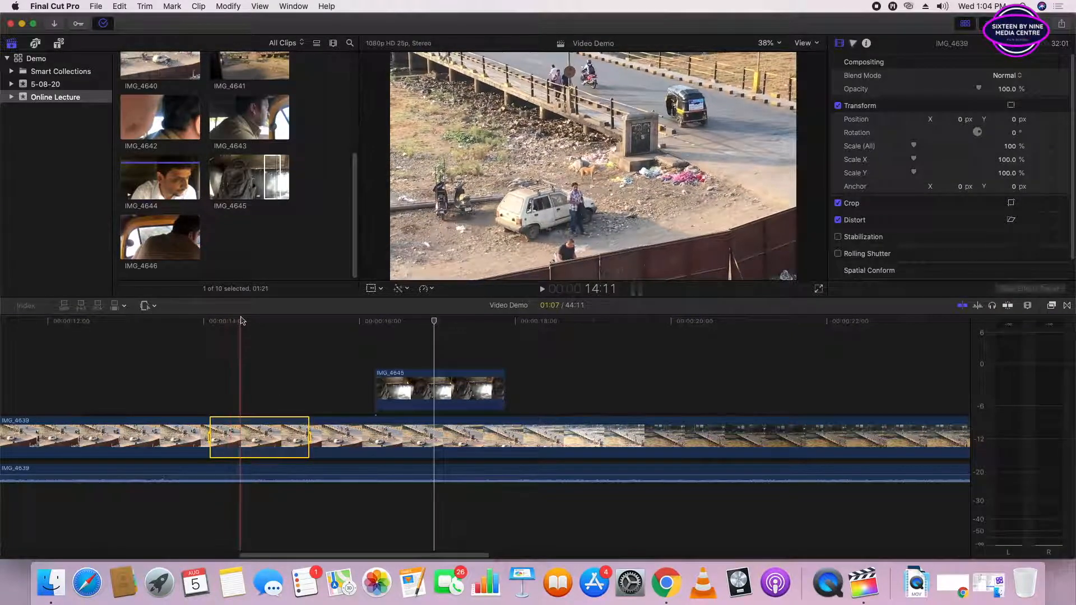
# - Try splitting the IMG_4639 video at about 14:12, inside the marked range
pyautogui.click(243, 430)
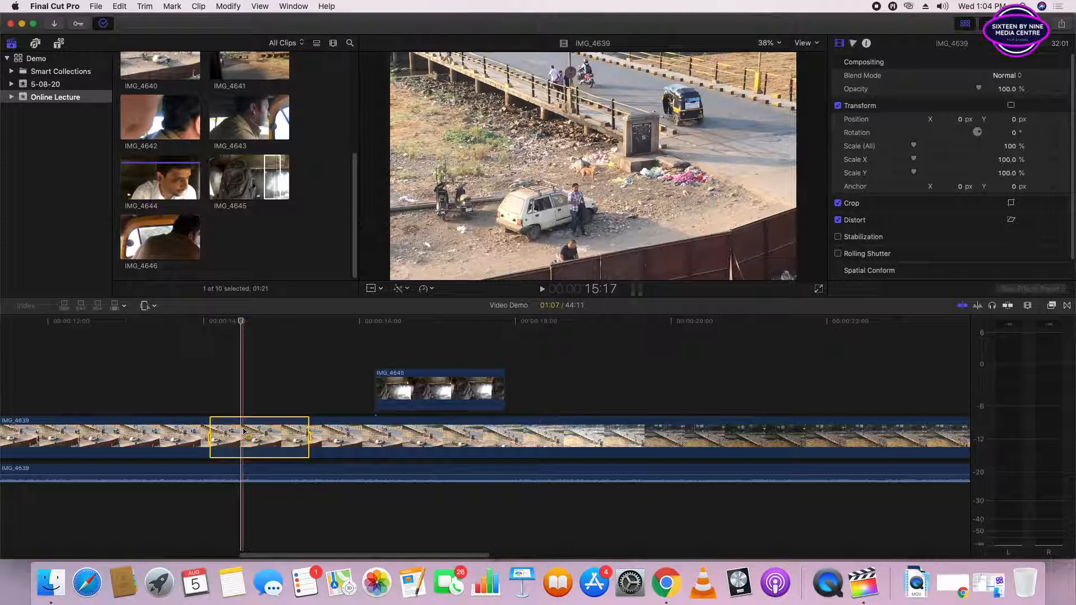
pyautogui.click(244, 431)
pyautogui.press('super+b')
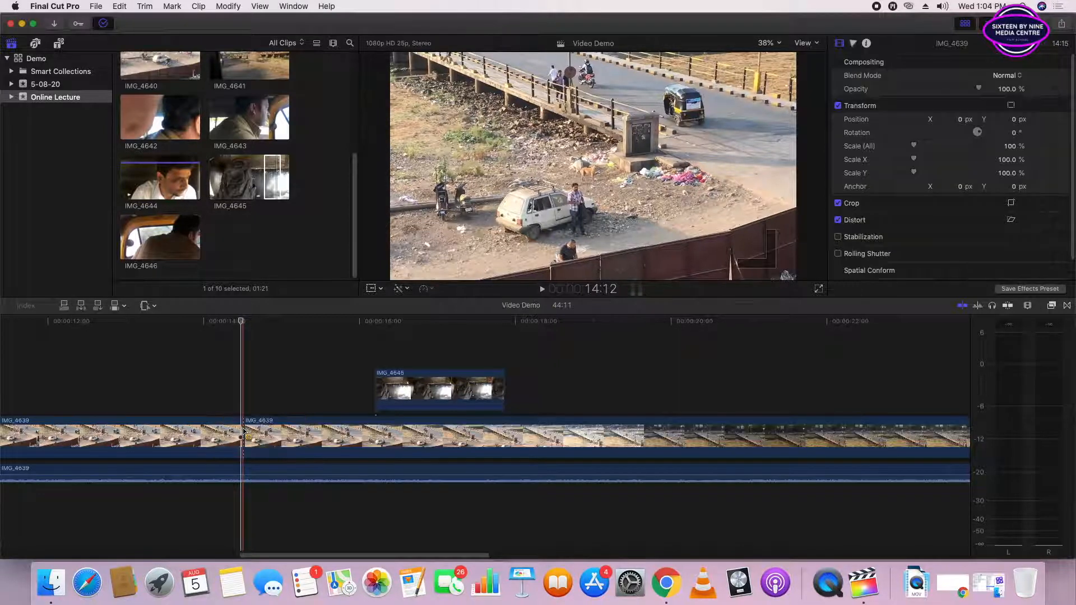
# - Mark ranges of 02:04 and 01:24 in the IMG_4639 video and raise the volume of a 01:11 range in its detached audio
pyautogui.moveTo(189, 437); pyautogui.dragTo(355, 439)
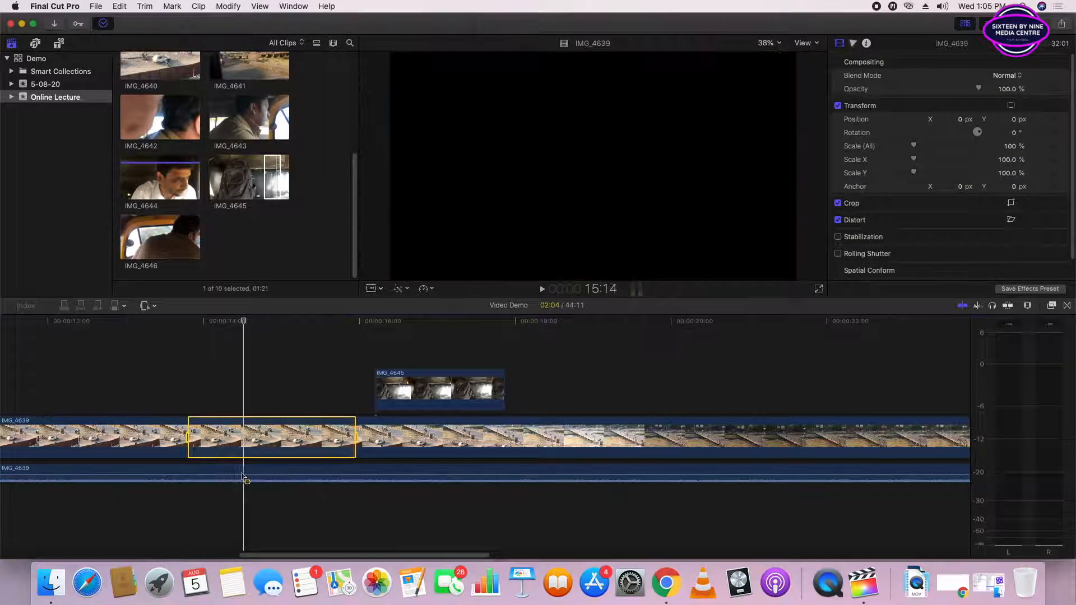
pyautogui.moveTo(271, 474); pyautogui.dragTo(473, 475)
pyautogui.click(339, 475)
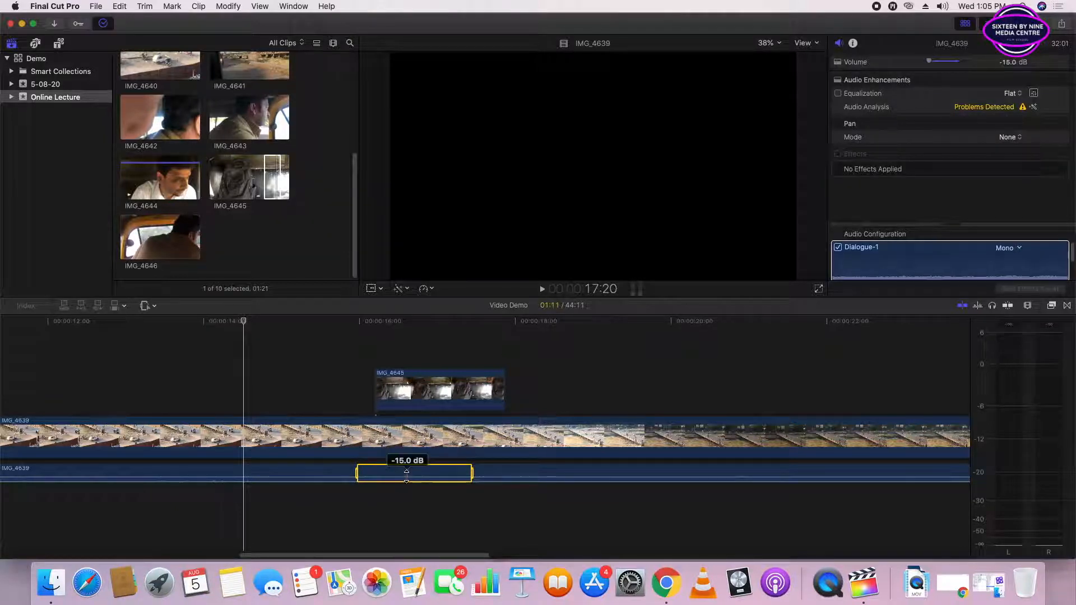
pyautogui.moveTo(408, 477); pyautogui.dragTo(408, 470)
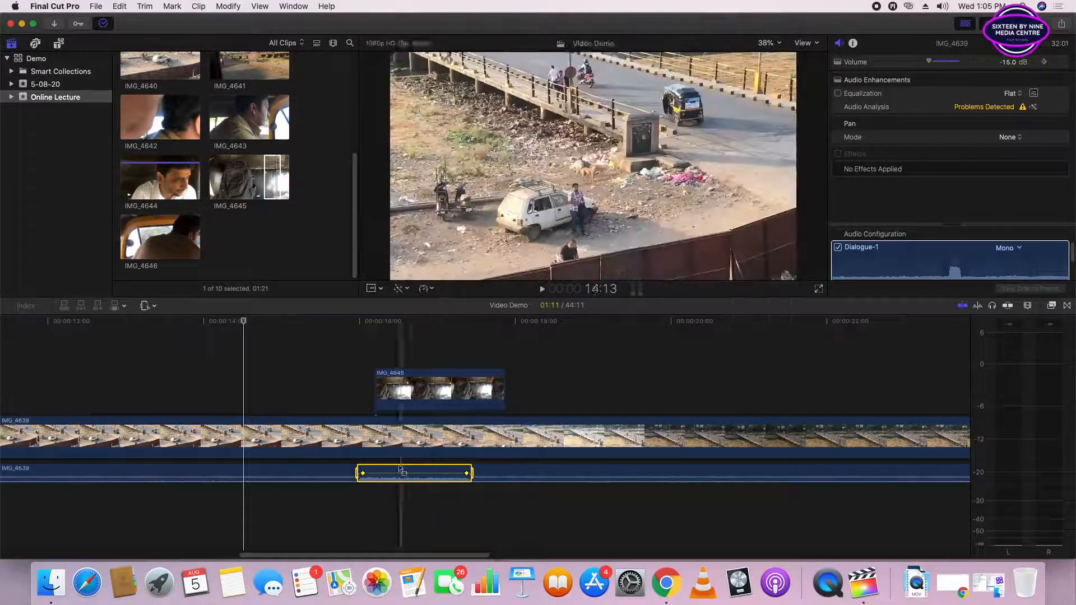
pyautogui.moveTo(257, 436); pyautogui.dragTo(408, 437)
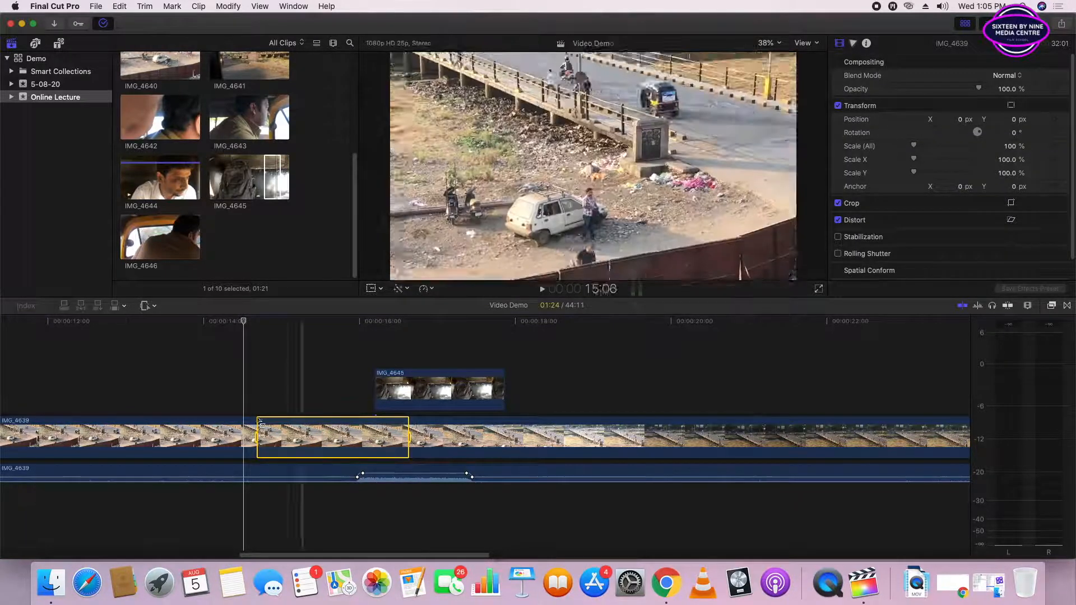
# - Return to the Select tool and lower the keyframed section of the IMG_4639 audio to about -10 dB
pyautogui.click(148, 305)
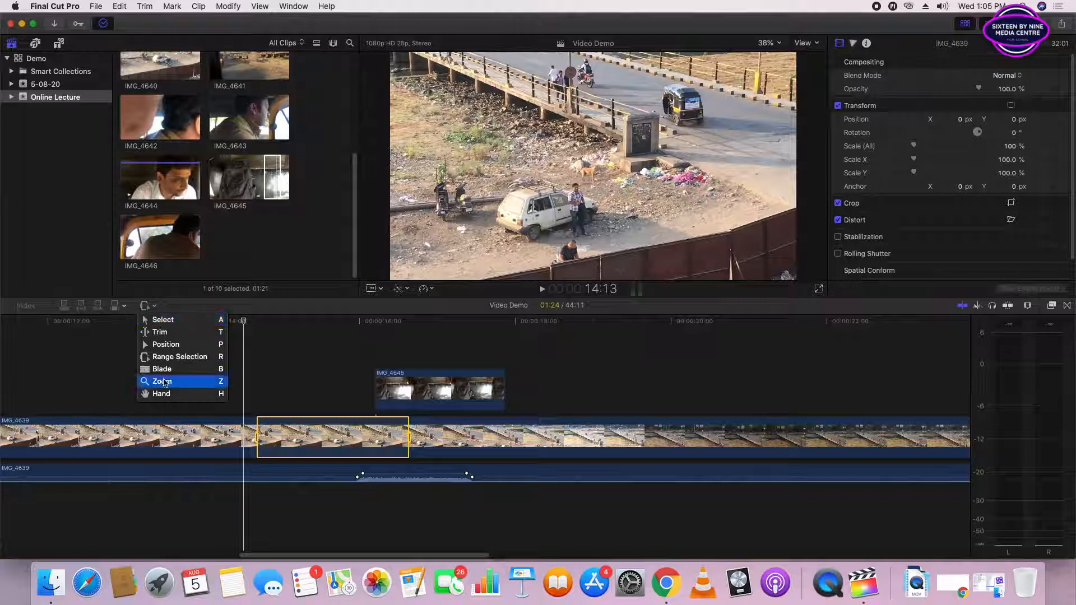
pyautogui.click(171, 323)
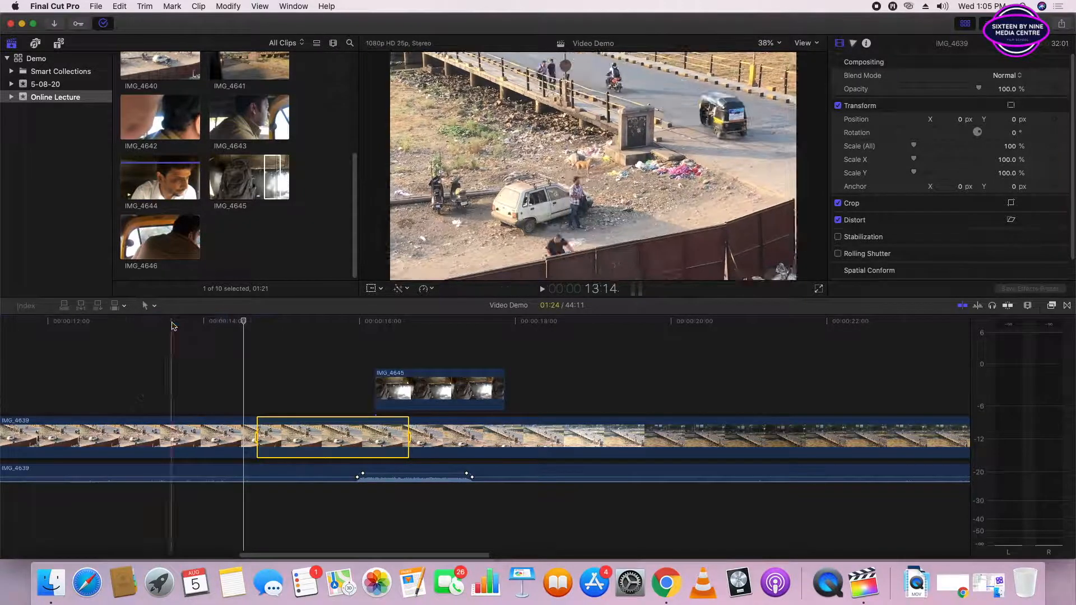
pyautogui.click(326, 387)
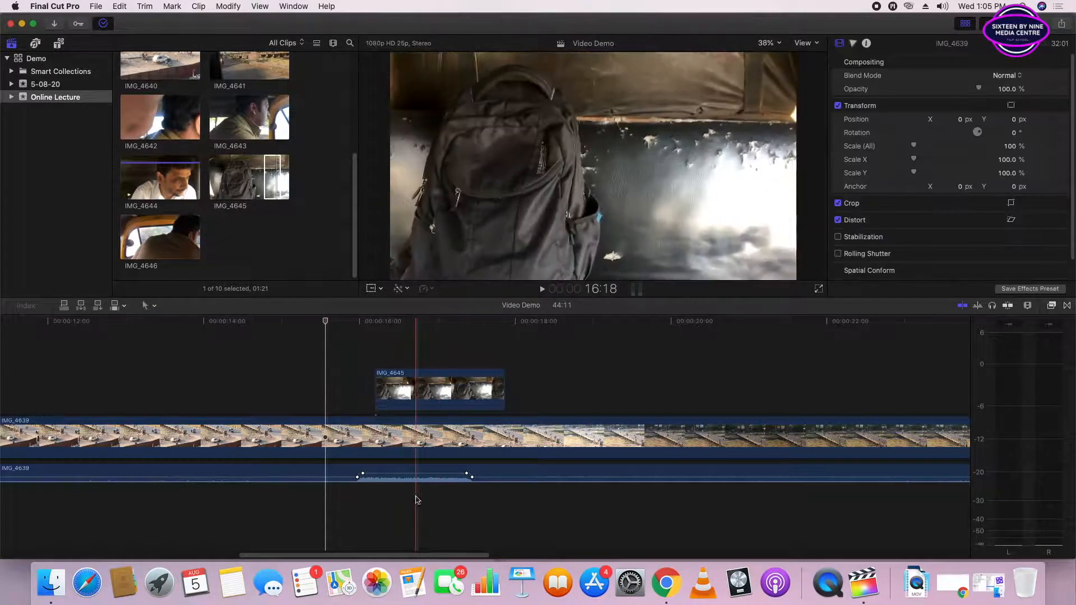
pyautogui.moveTo(396, 475); pyautogui.dragTo(396, 477)
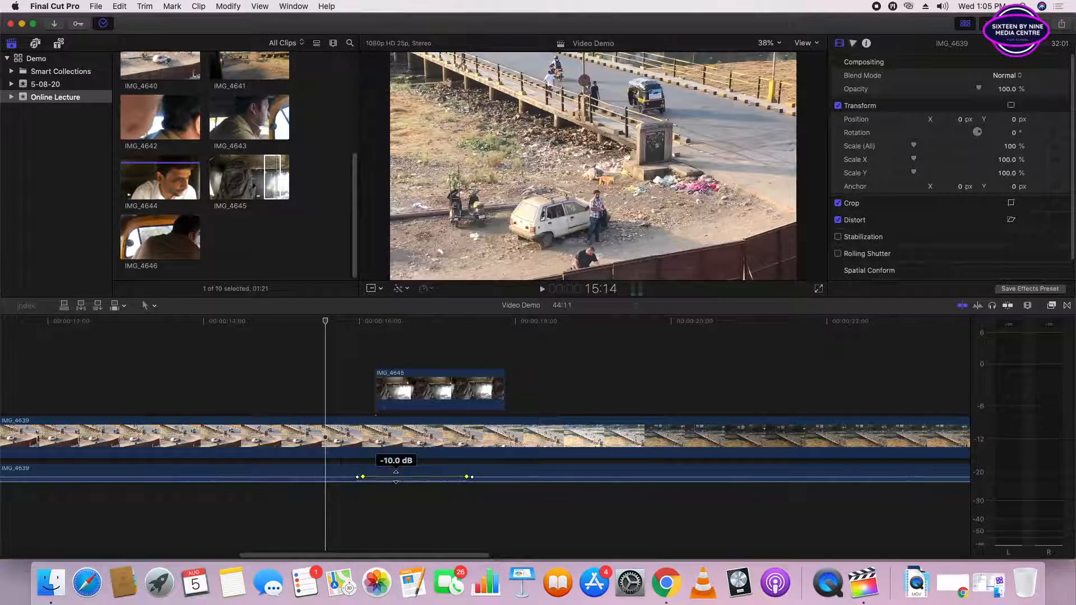
# - Transform the connected IMG_4645 clip, scaling it to about 124.27% and shifting it horizontally to about X 219.7 px
pyautogui.click(371, 320)
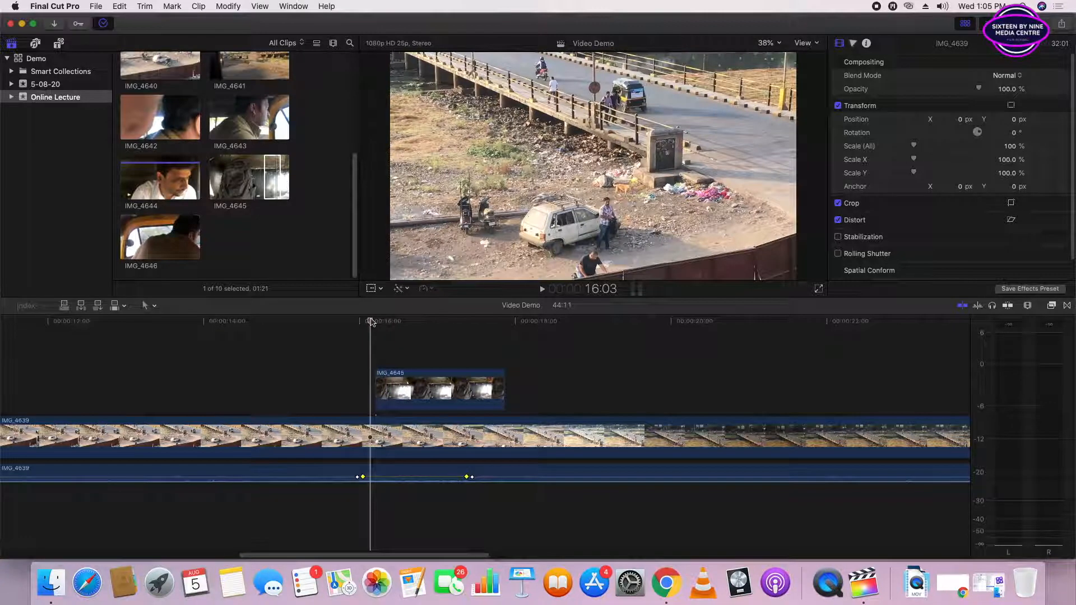
pyautogui.moveTo(370, 320); pyautogui.dragTo(446, 331)
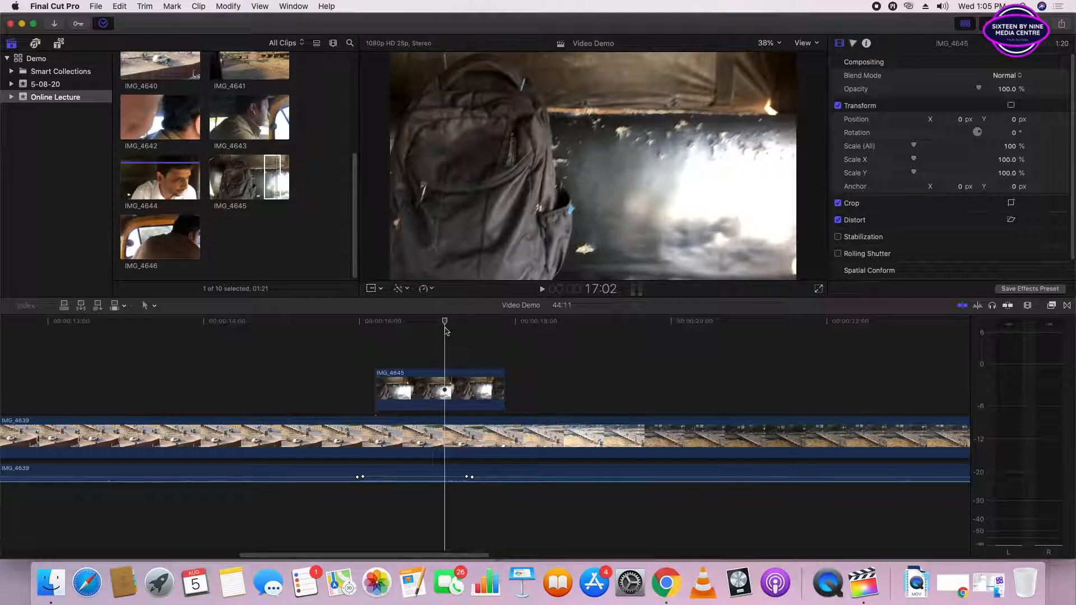
pyautogui.click(443, 392)
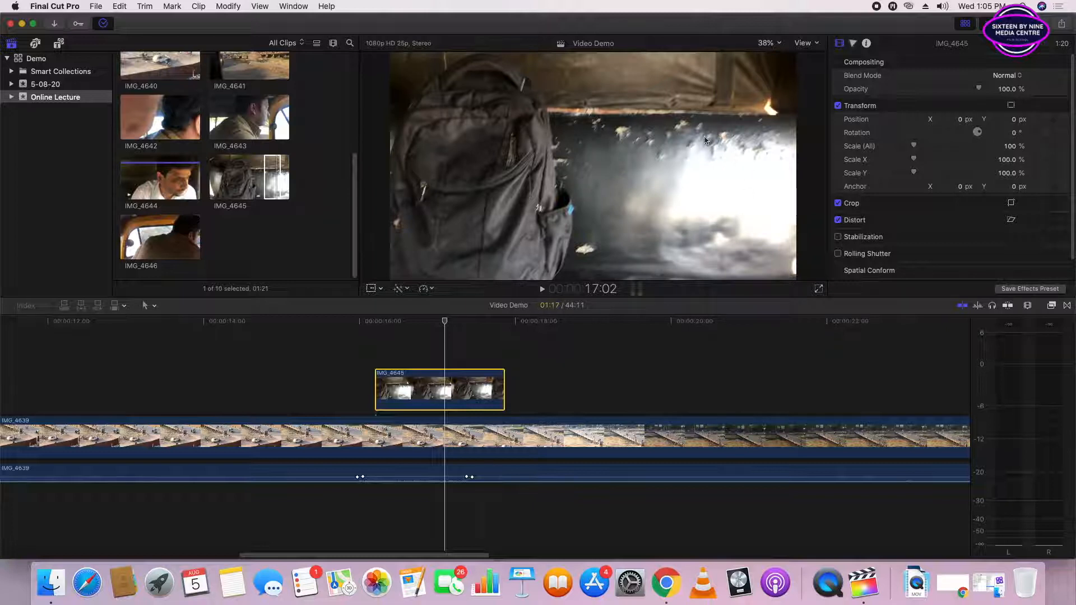
pyautogui.click(371, 289)
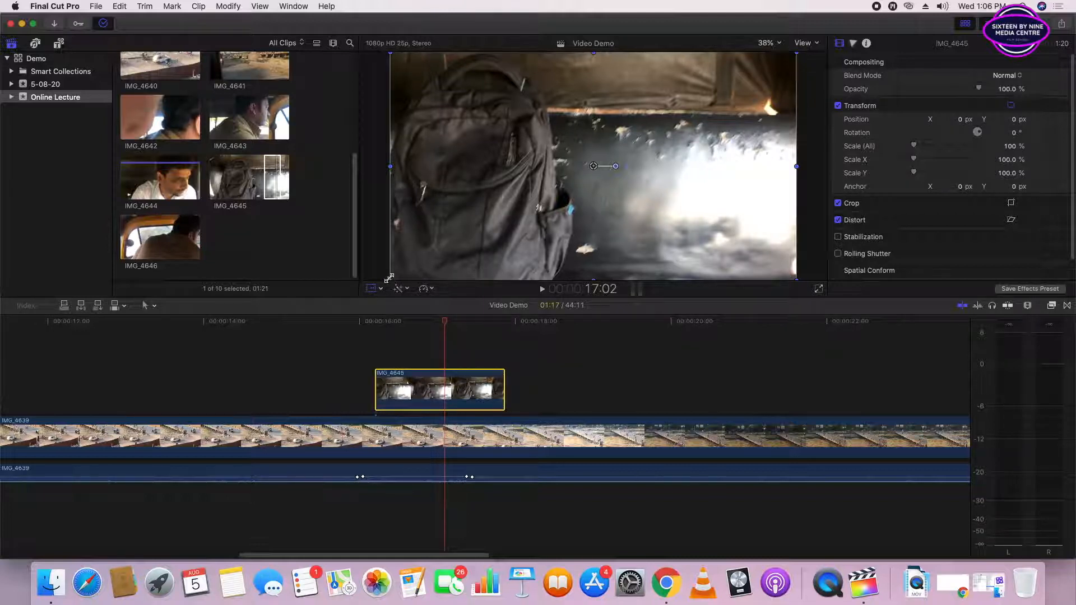
pyautogui.moveTo(389, 278); pyautogui.dragTo(345, 310)
pyautogui.moveTo(592, 168); pyautogui.dragTo(637, 169)
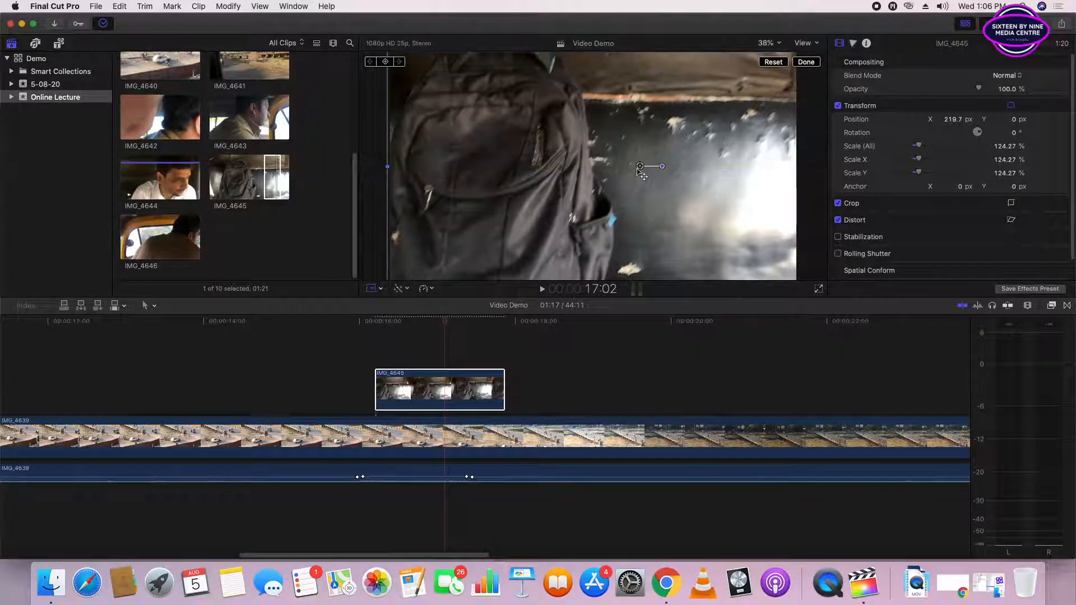
# - Examine the unrendered section above IMG_4645 and check the rendering status in the background tasks
pyautogui.click(363, 321)
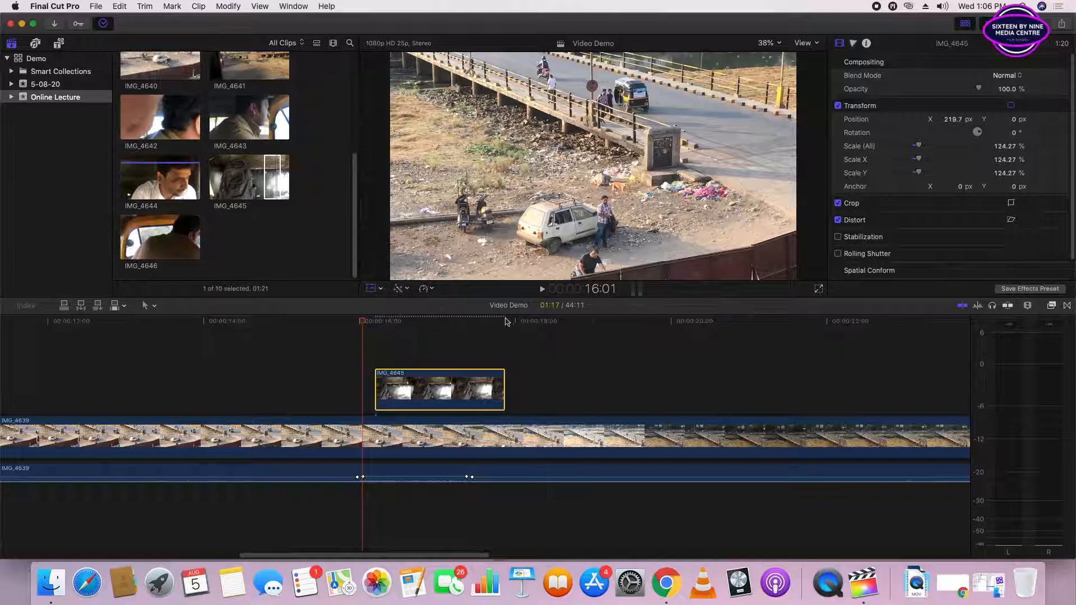
pyautogui.click(423, 323)
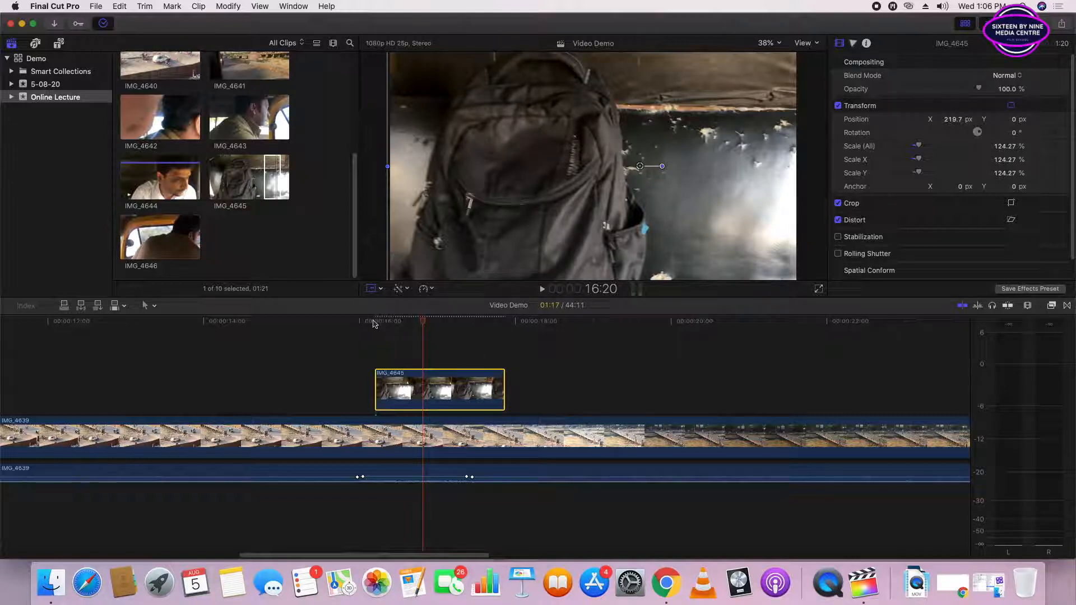
pyautogui.click(102, 26)
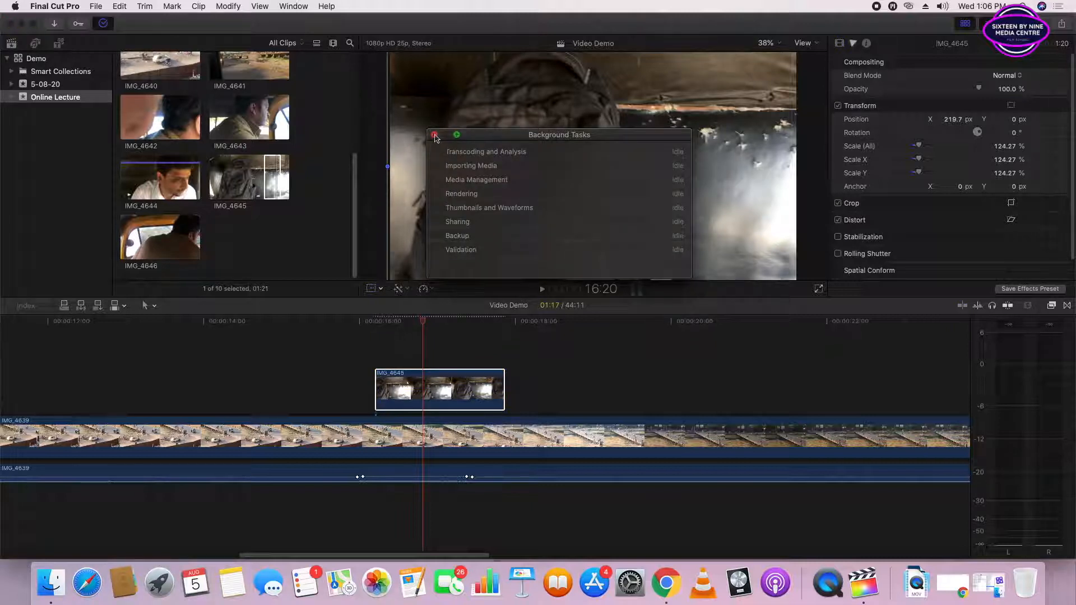
pyautogui.click(434, 135)
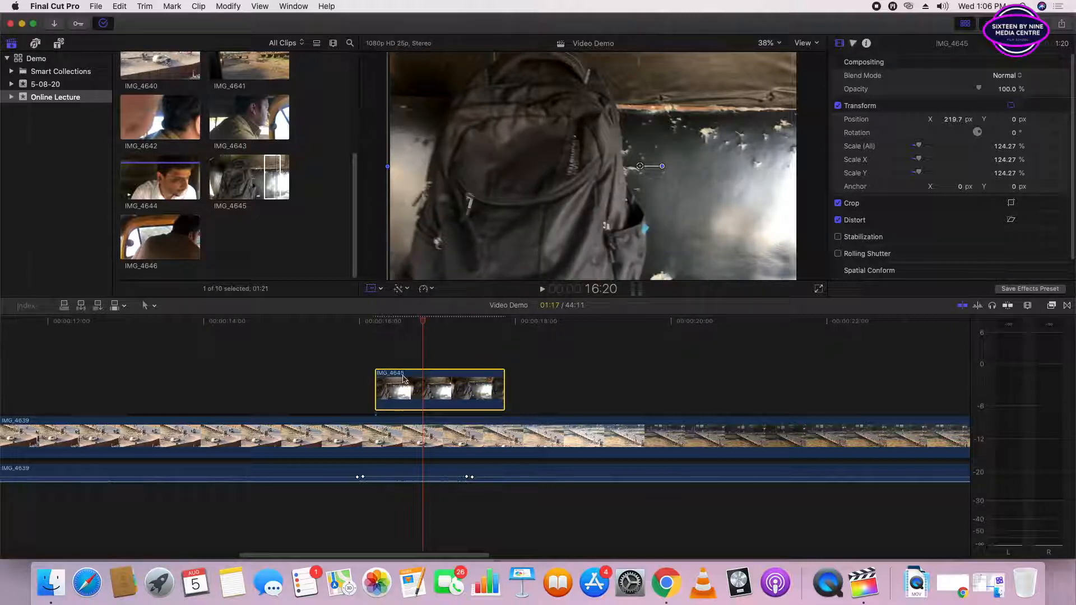
# - Render the selected IMG_4645 clip and play back that section of the timeline
pyautogui.click(227, 7)
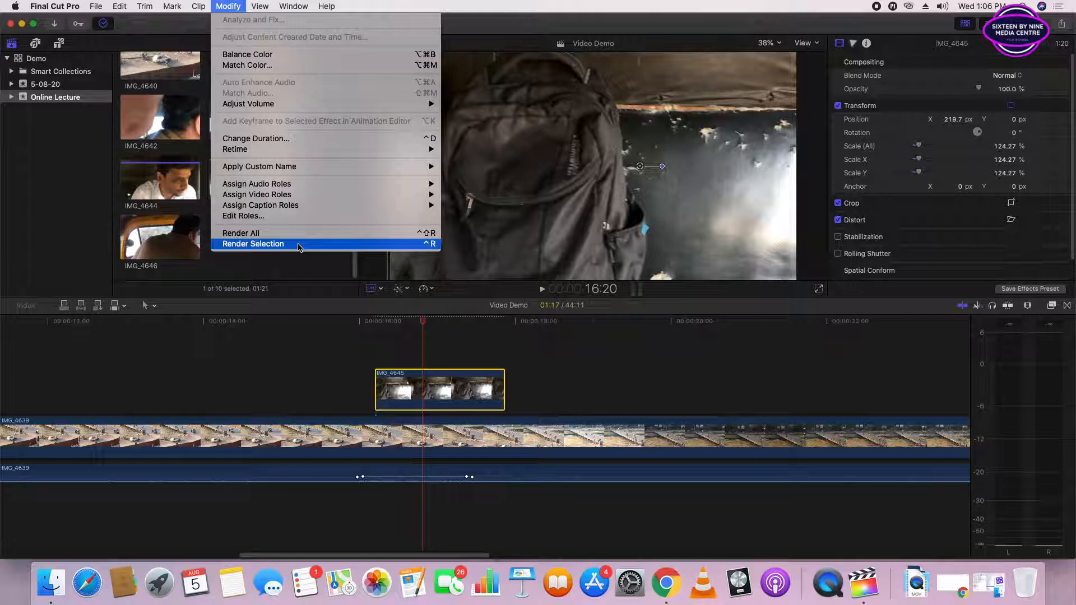
pyautogui.click(266, 245)
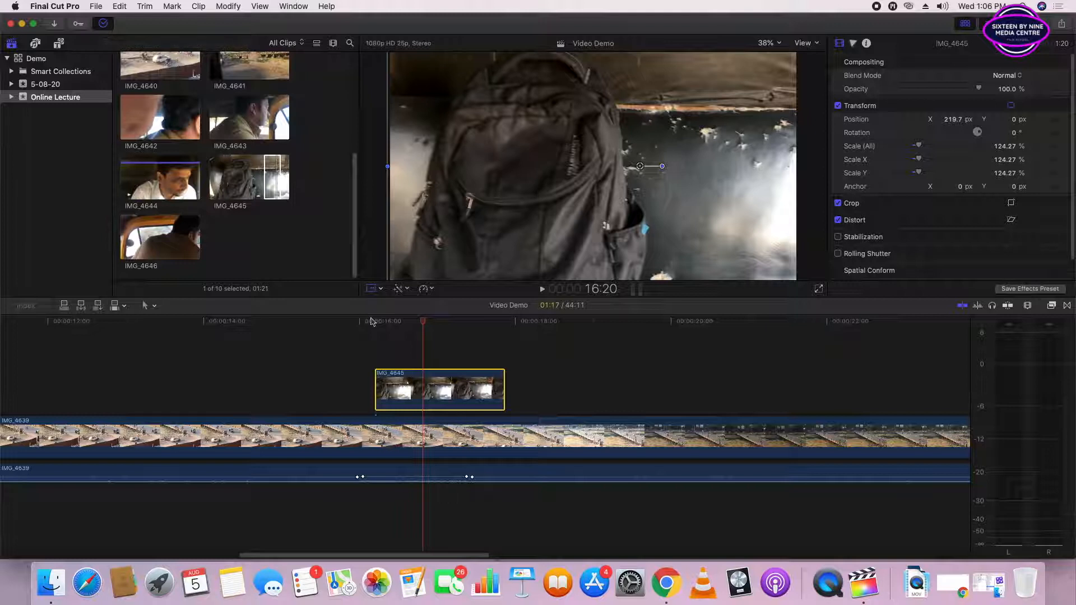
pyautogui.click(305, 324)
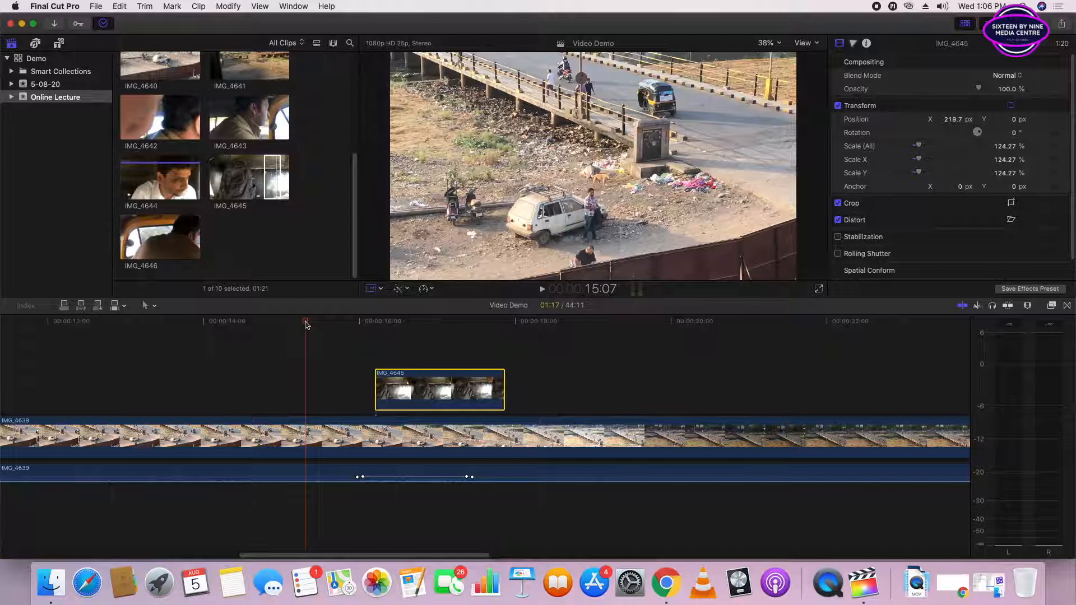
pyautogui.press('space')
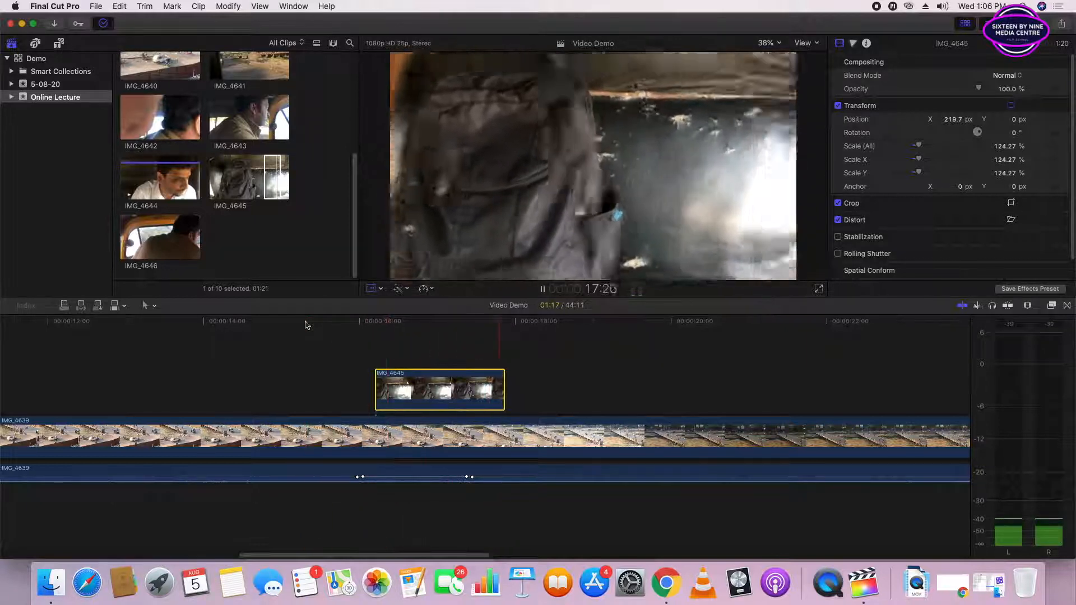
pyautogui.press('space')
pyautogui.moveTo(421, 321); pyautogui.dragTo(493, 341)
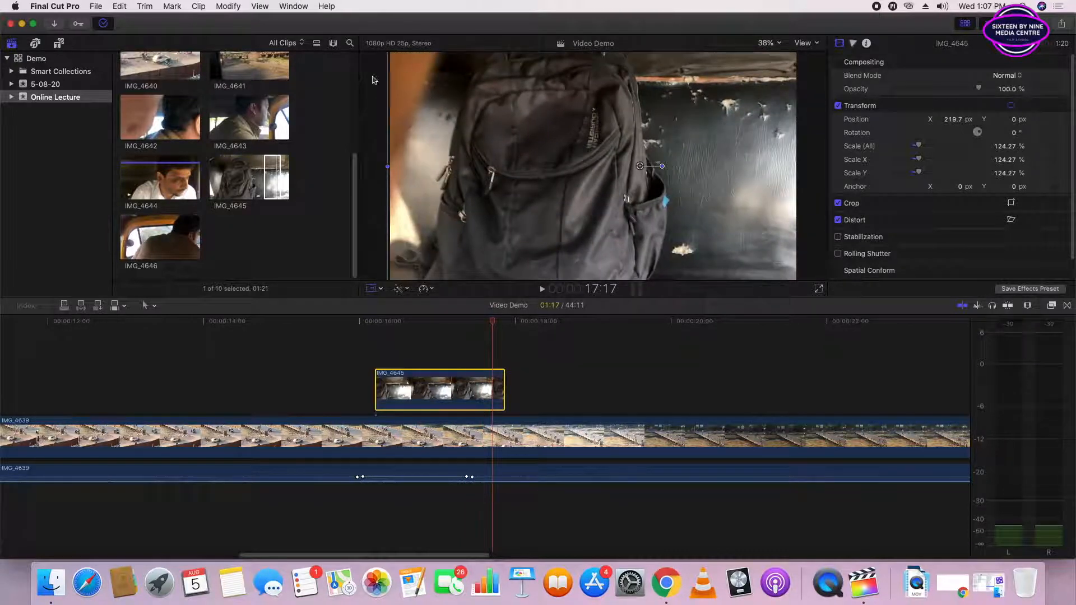
pyautogui.moveTo(491, 325); pyautogui.dragTo(455, 327)
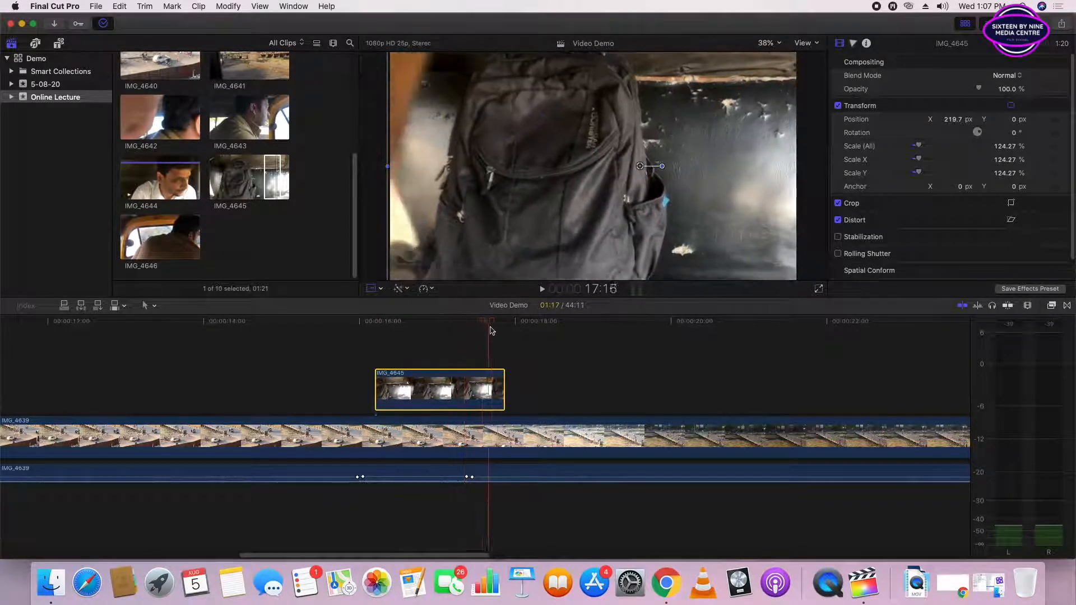
# - Trim a narrow strip off the left side of the IMG_4645 picture with Crop
pyautogui.click(381, 289)
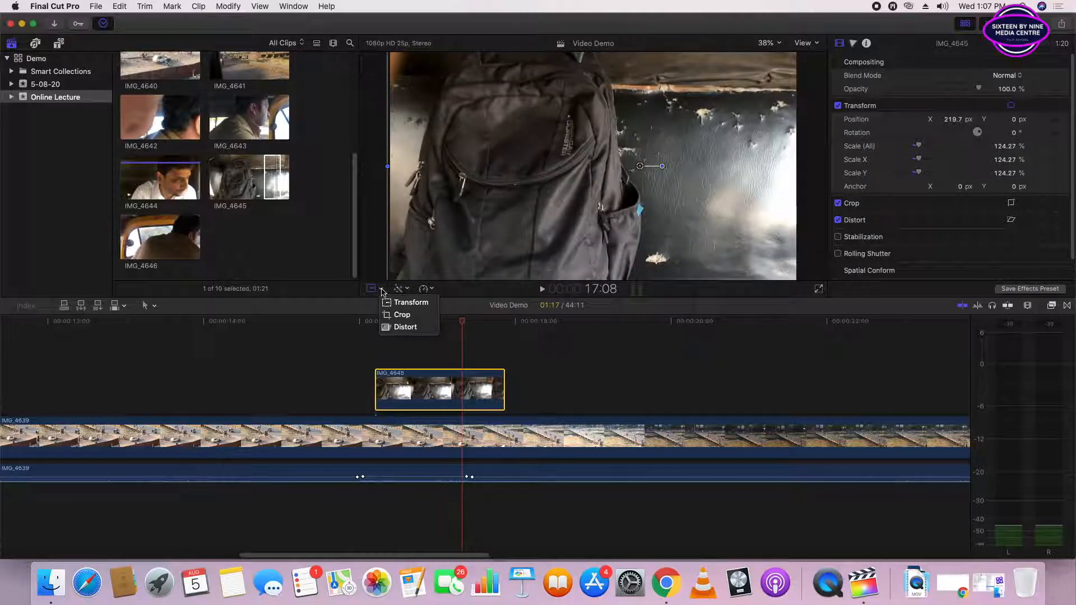
pyautogui.click(400, 314)
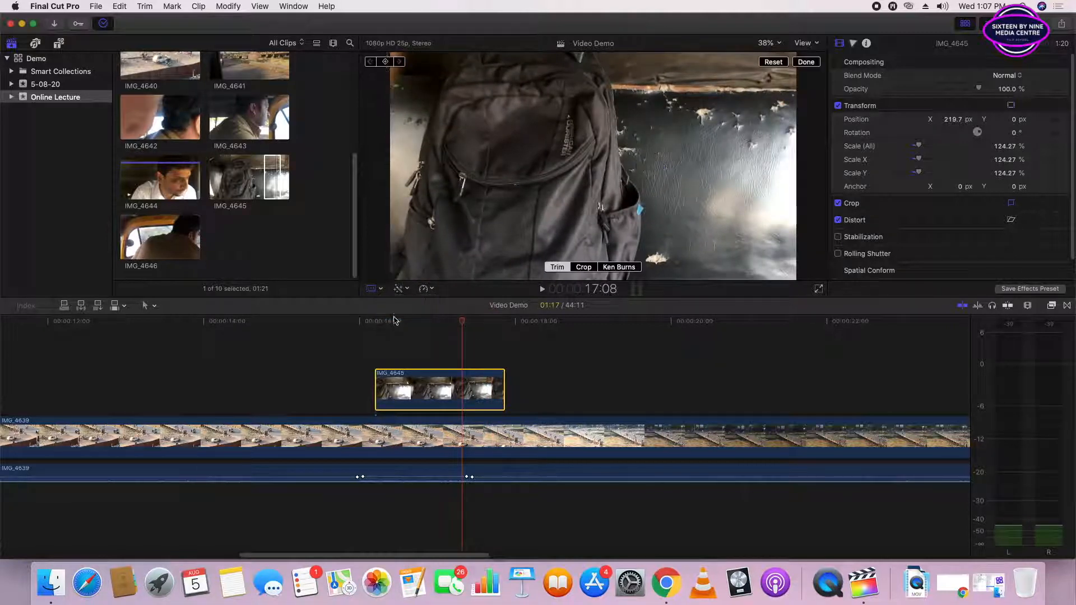
pyautogui.moveTo(387, 168); pyautogui.dragTo(408, 172)
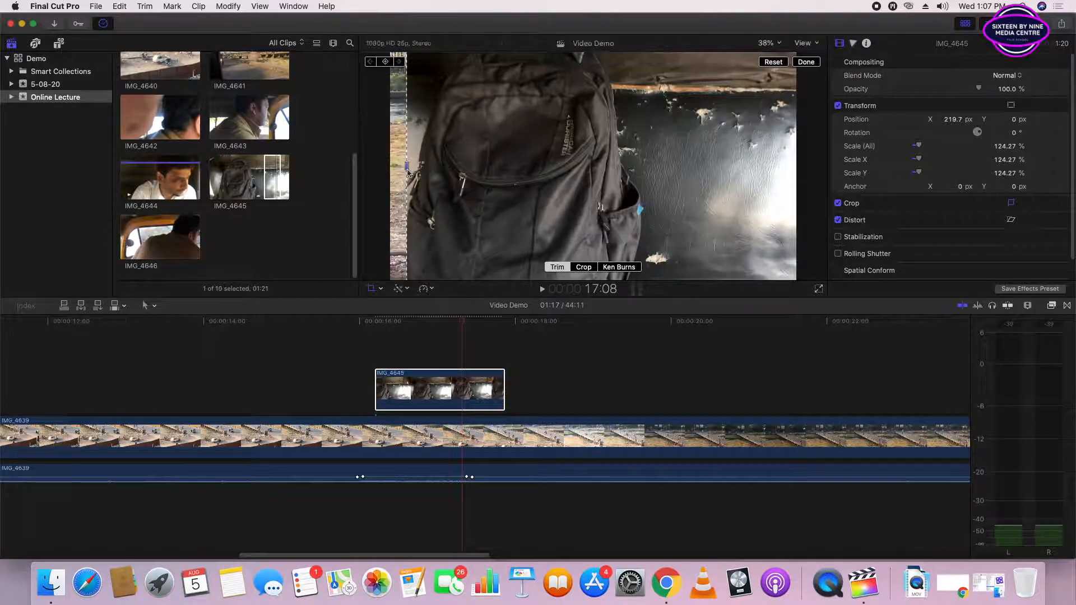
# - Transform IMG_4645 by stretching its left edge outward to a horizontal scale of about 133.05%, covering the trimmed strip
pyautogui.click(379, 289)
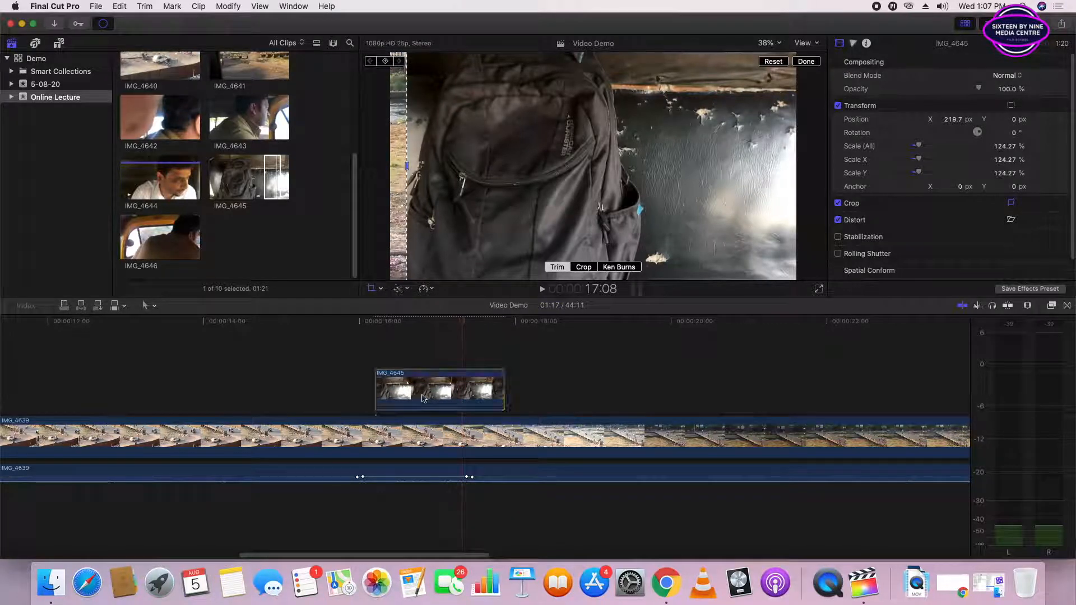
pyautogui.click(381, 289)
pyautogui.click(397, 304)
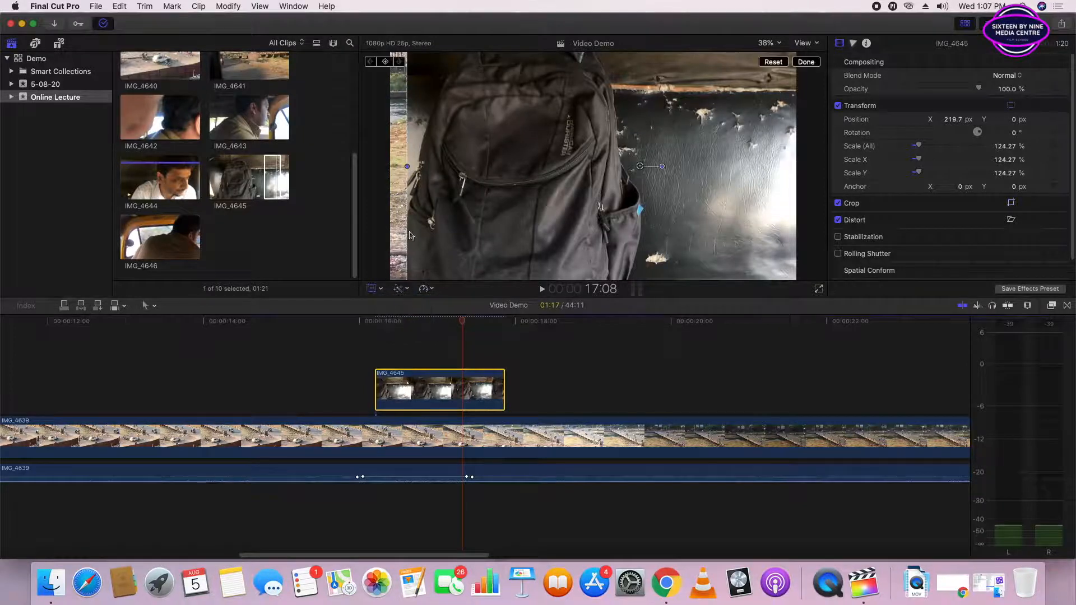
pyautogui.moveTo(406, 166); pyautogui.dragTo(391, 166)
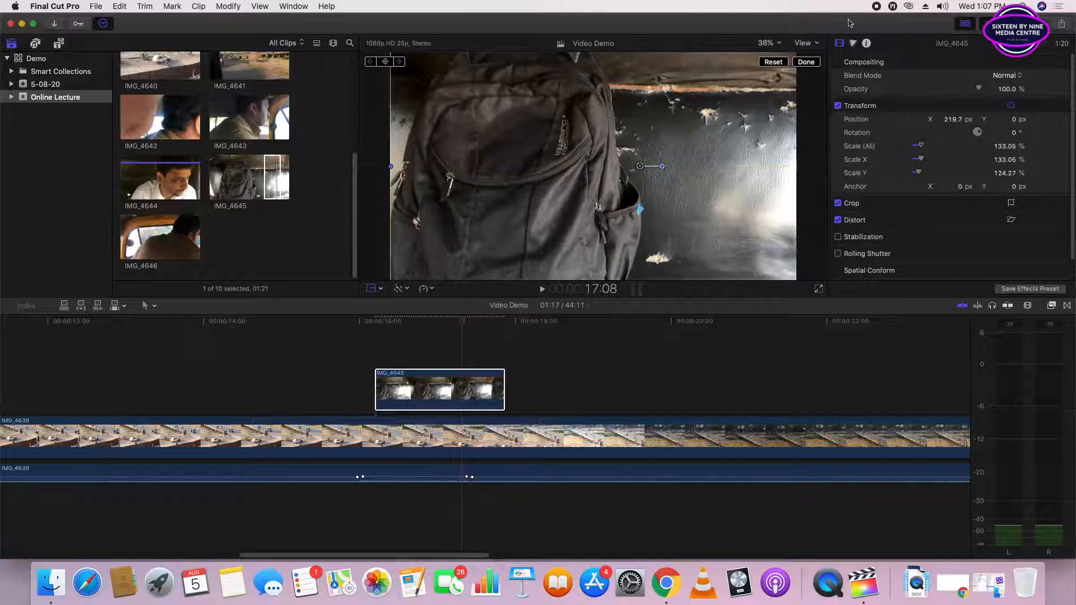
# - At 25% viewer zoom, scale IMG_4645 to about 179.97% by 168.1% and move it to about X 625.1, Y 32.3 px
pyautogui.click(778, 43)
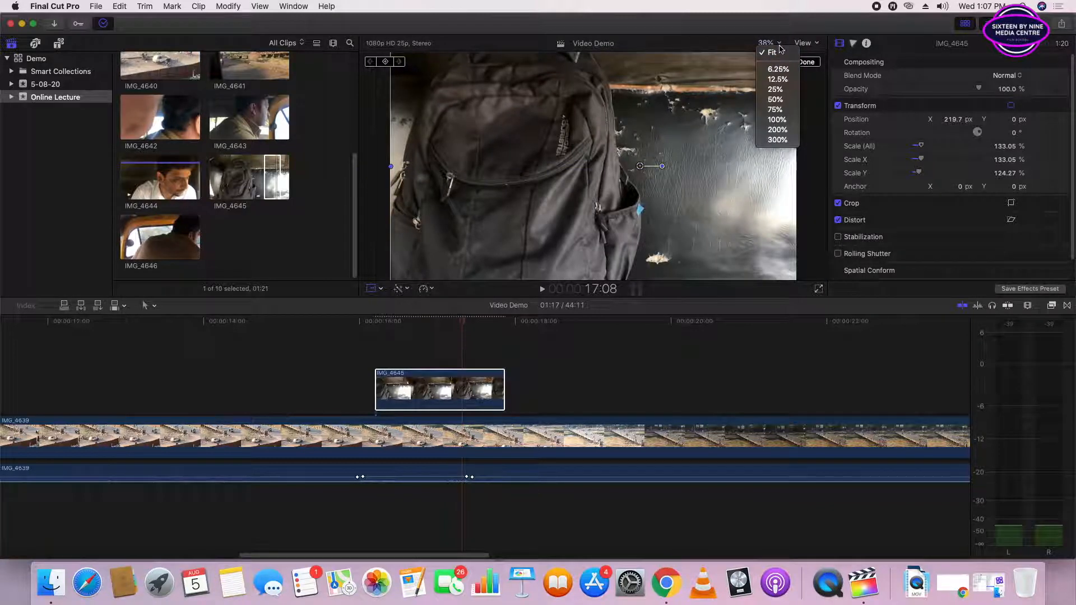
pyautogui.click(777, 89)
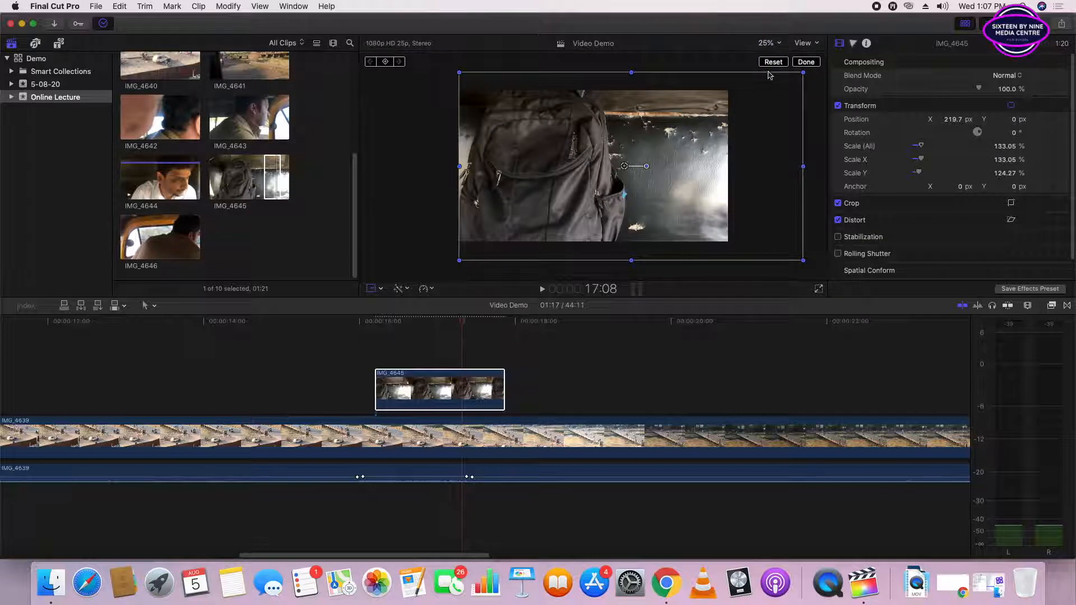
pyautogui.moveTo(672, 201); pyautogui.dragTo(701, 197)
pyautogui.moveTo(487, 260); pyautogui.dragTo(432, 274)
pyautogui.moveTo(502, 199); pyautogui.dragTo(532, 202)
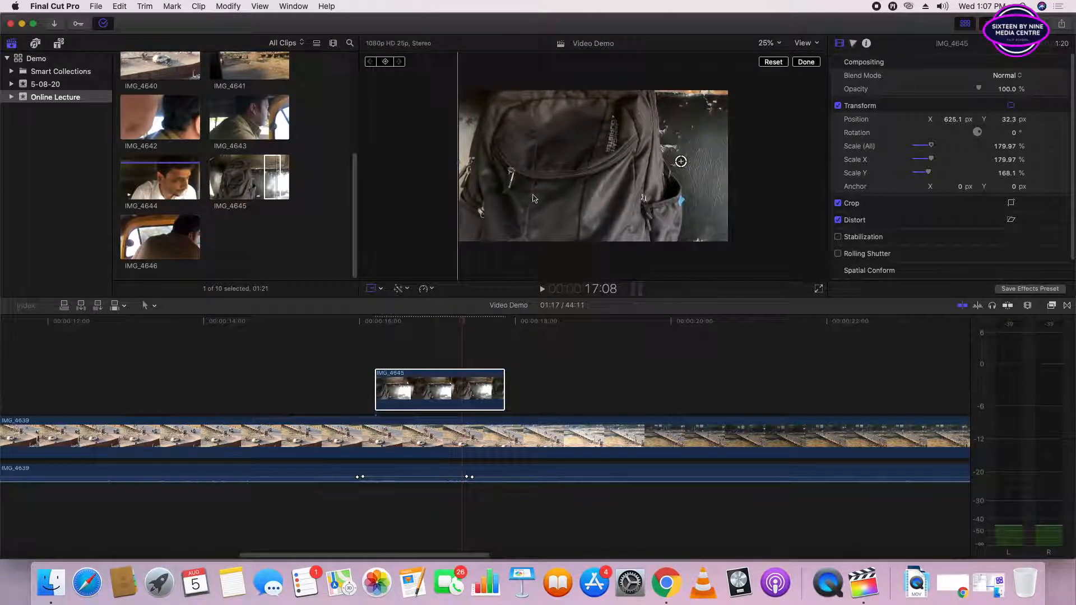
pyautogui.click(797, 62)
# - Play back the enlarged IMG_4645 section and examine the clip's video settings, including Stabilization and Rolling Shutter
pyautogui.click(337, 321)
pyautogui.press('space')
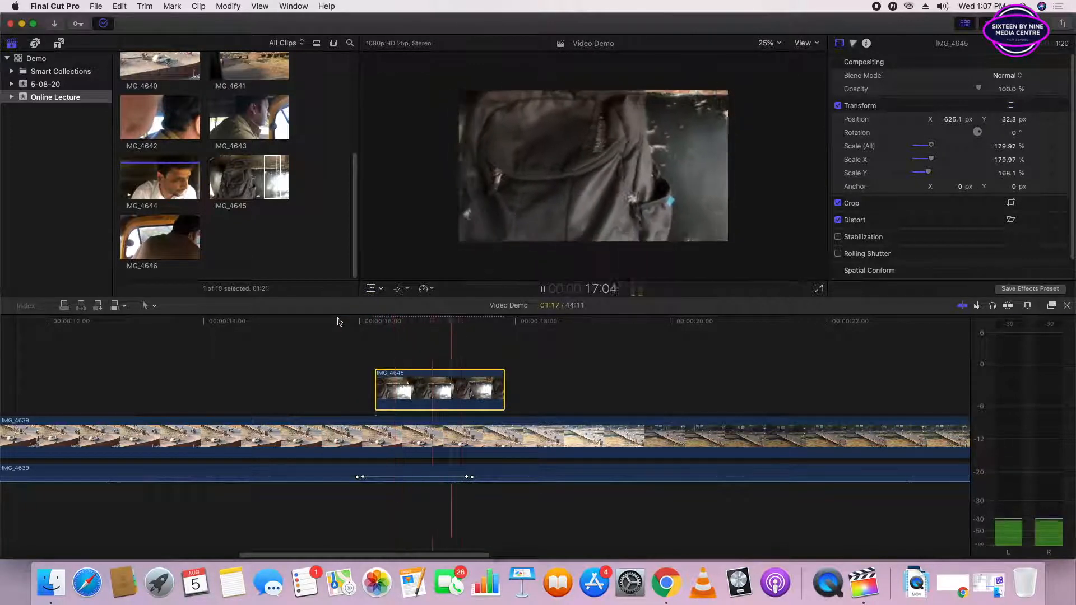
pyautogui.press('space')
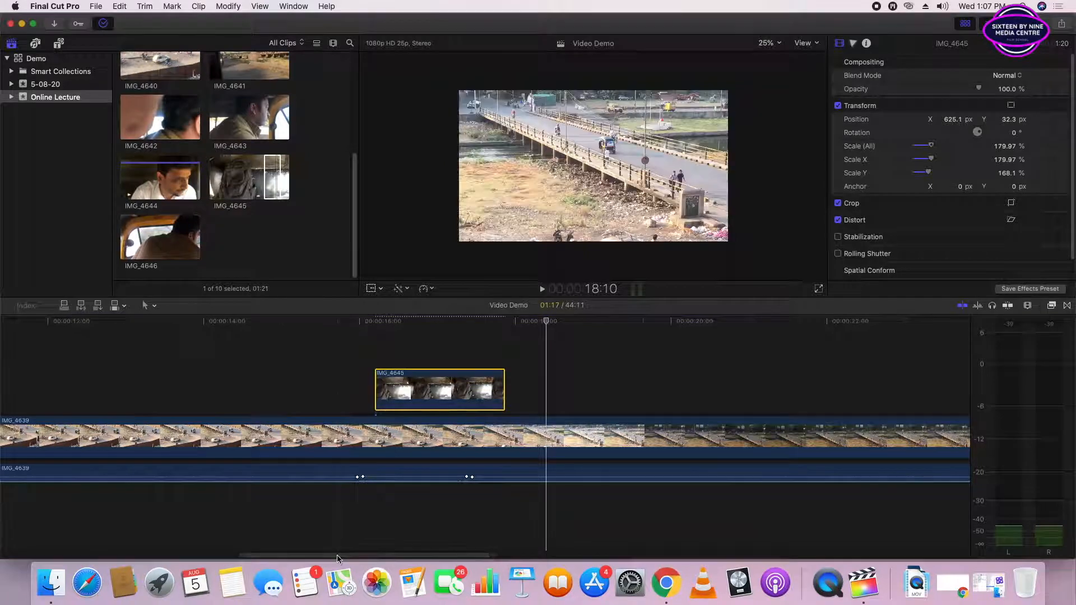
pyautogui.moveTo(337, 558); pyautogui.dragTo(361, 558)
pyautogui.click(345, 342)
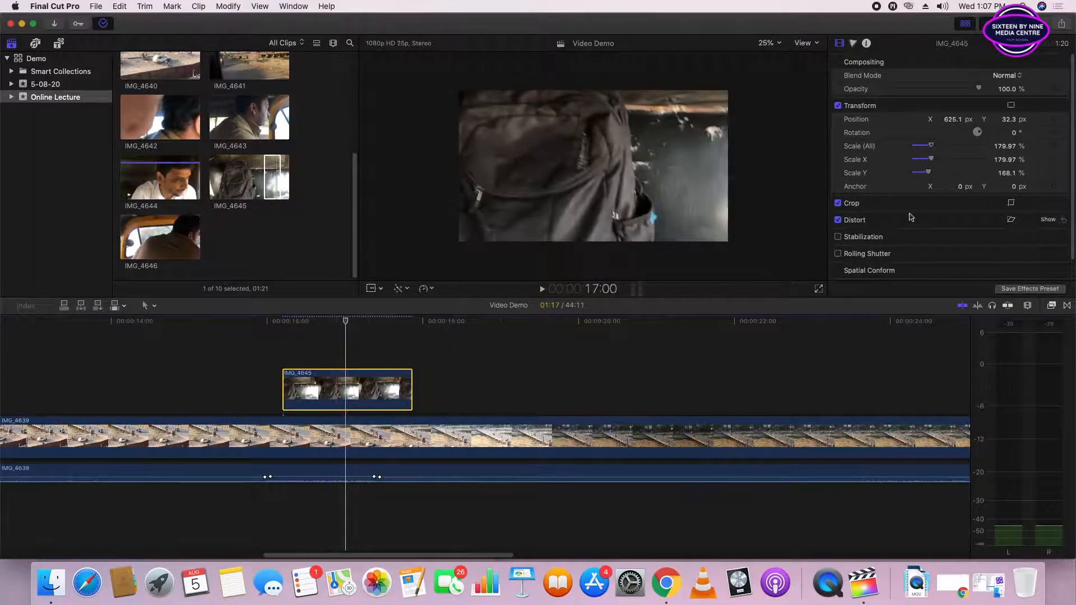
pyautogui.scroll(-3, 911, 217)
pyautogui.scroll(3, 881, 181)
pyautogui.click(839, 43)
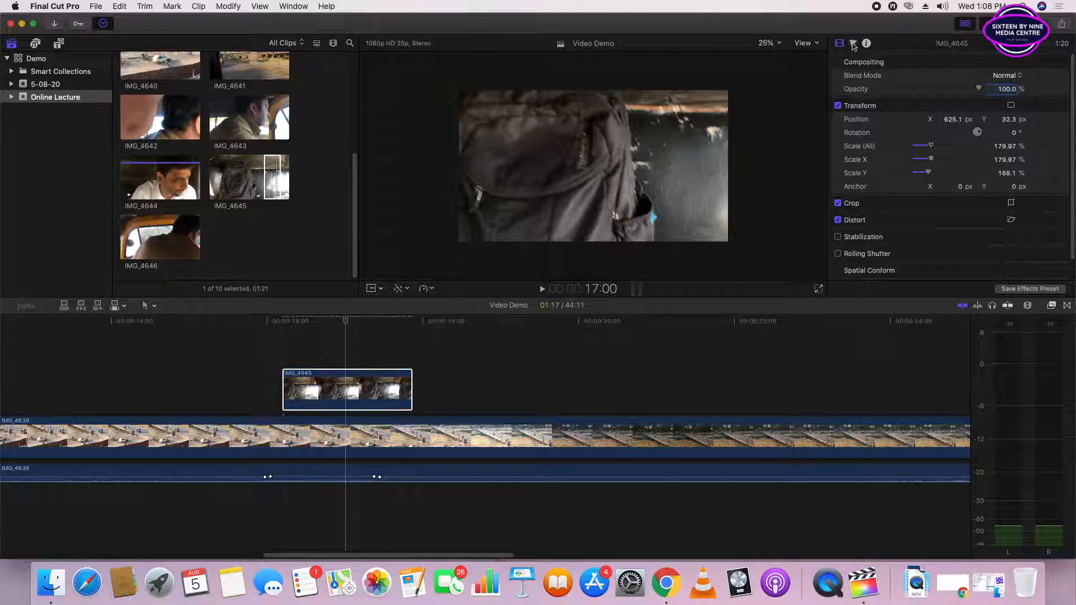
pyautogui.click(903, 101)
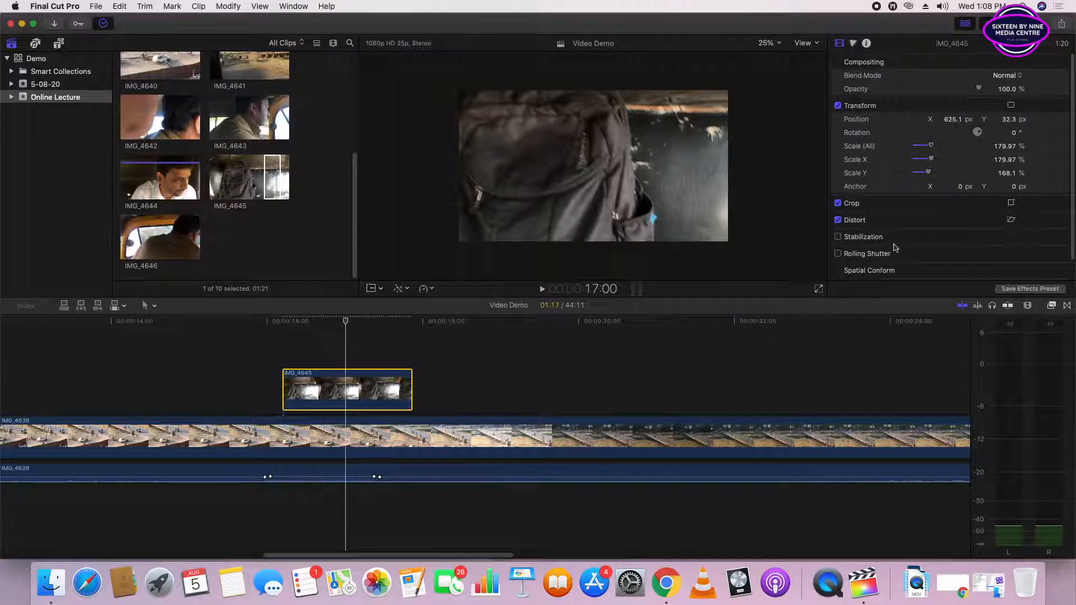
# - Turn on Stabilization for IMG_4645 and render the whole project, checking the rendering status in the background tasks
pyautogui.click(837, 238)
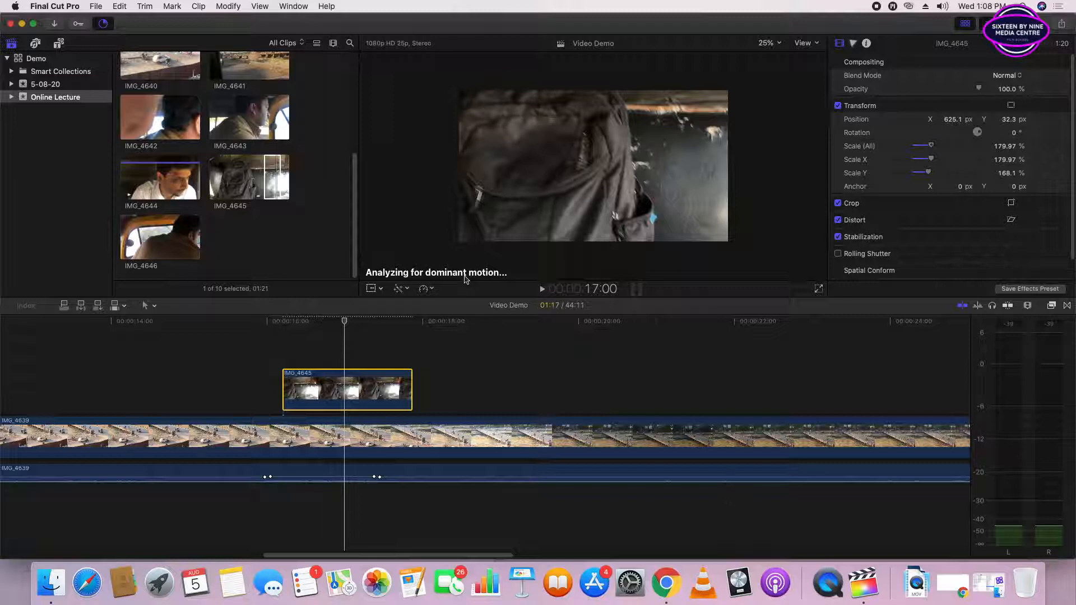
pyautogui.click(227, 6)
pyautogui.click(253, 235)
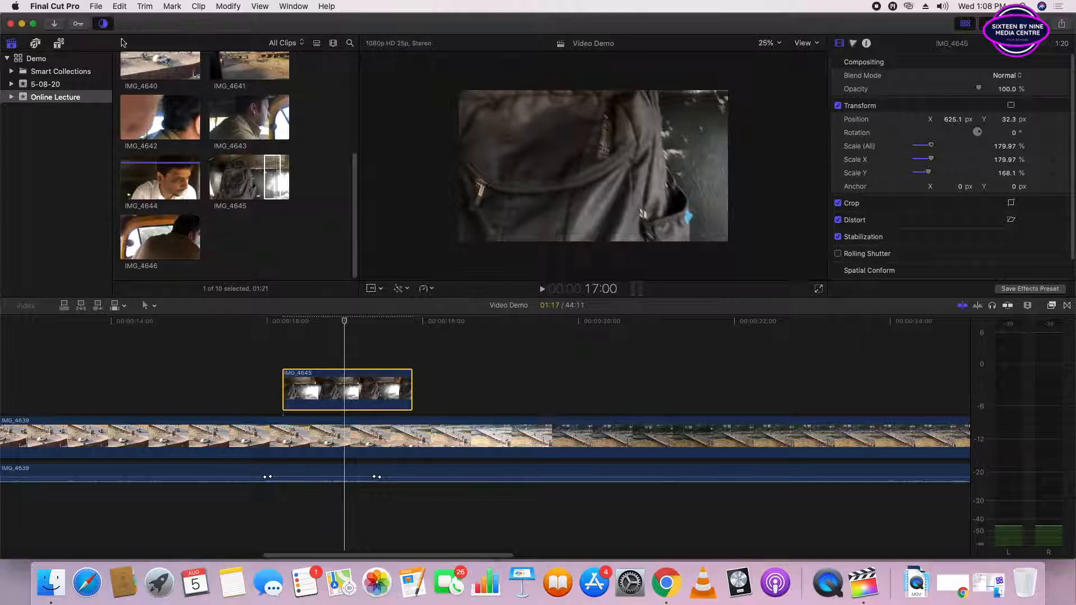
pyautogui.click(104, 24)
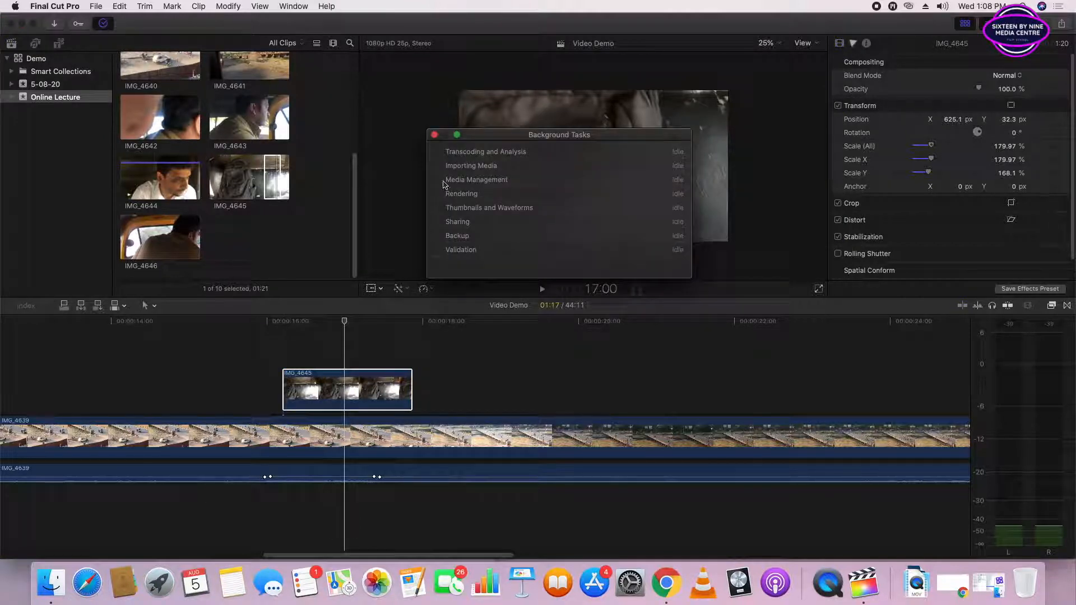
pyautogui.click(434, 135)
# - Play the timeline from just before IMG_4645 to review the stabilized cutaway
pyautogui.click(257, 325)
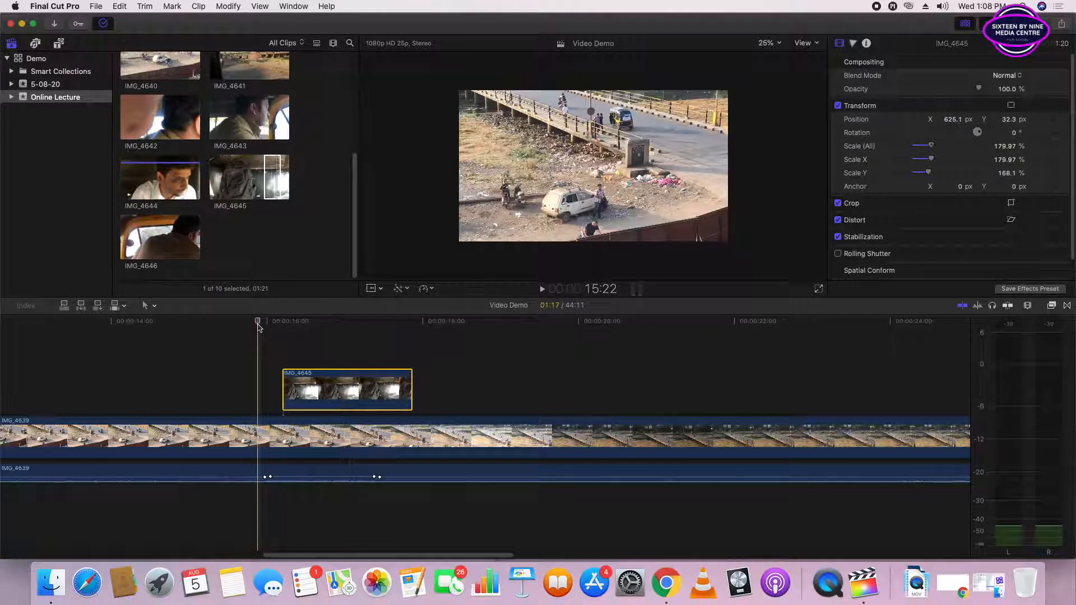
pyautogui.press('space')
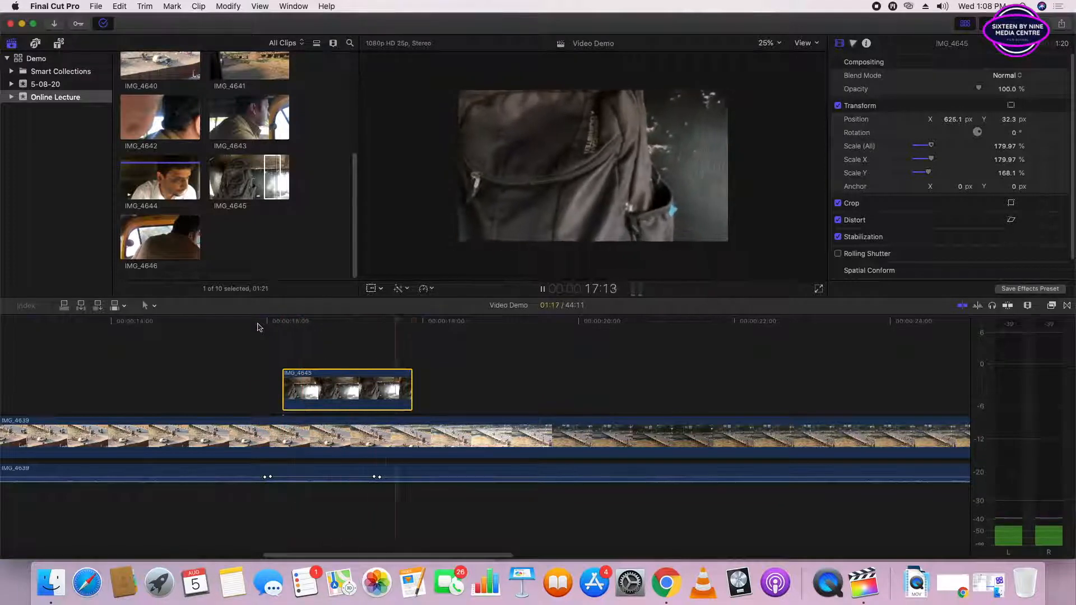
pyautogui.press('space')
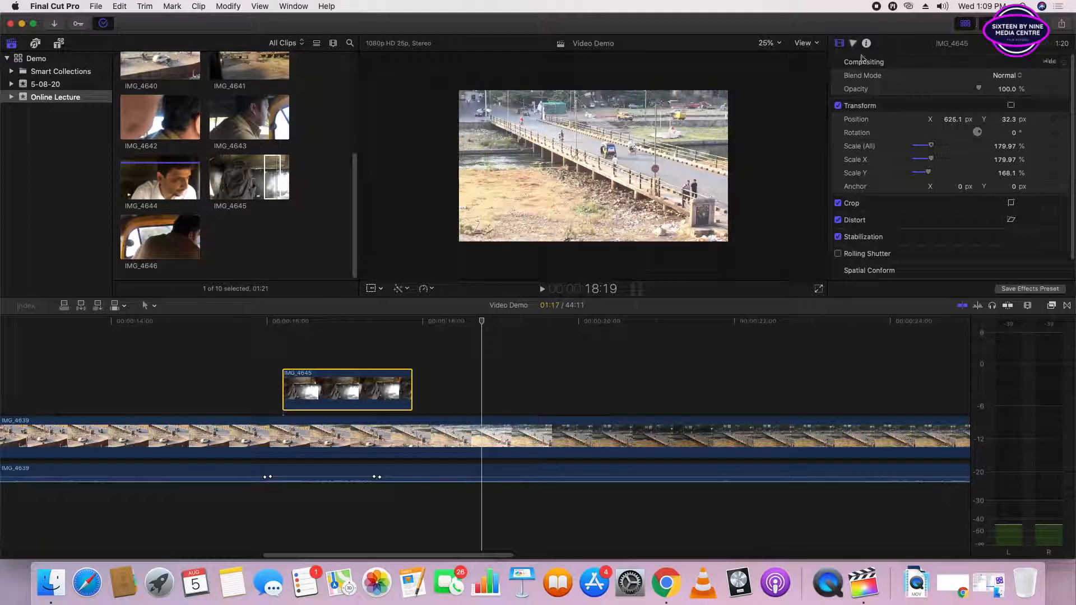
# - Set the viewer zoom to Fit and turn off Stabilization for IMG_4645, playing the section to compare
pyautogui.click(817, 44)
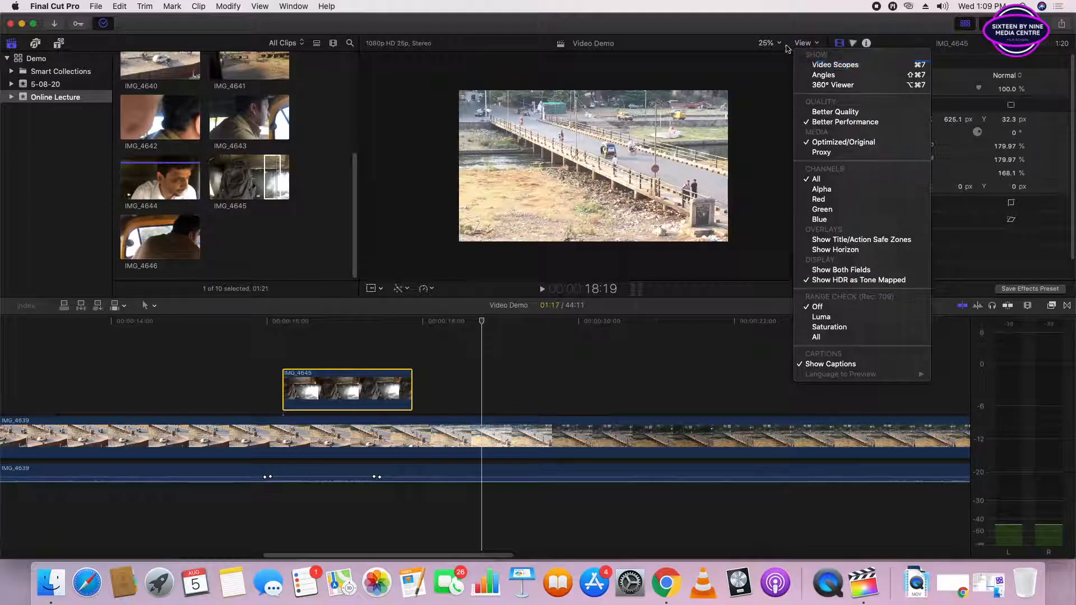
pyautogui.click(769, 43)
pyautogui.click(774, 55)
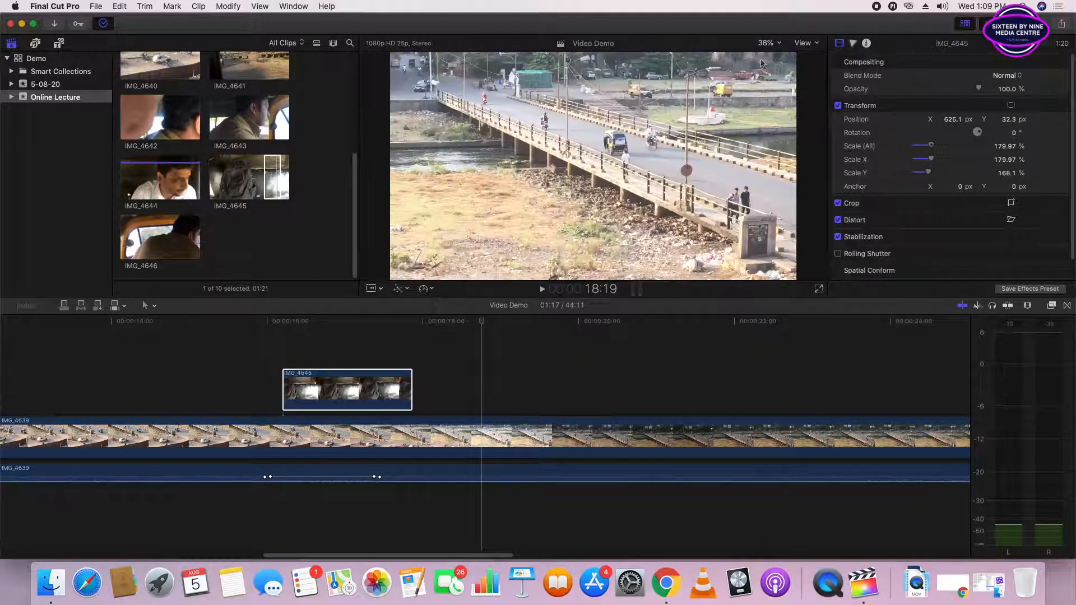
pyautogui.click(341, 399)
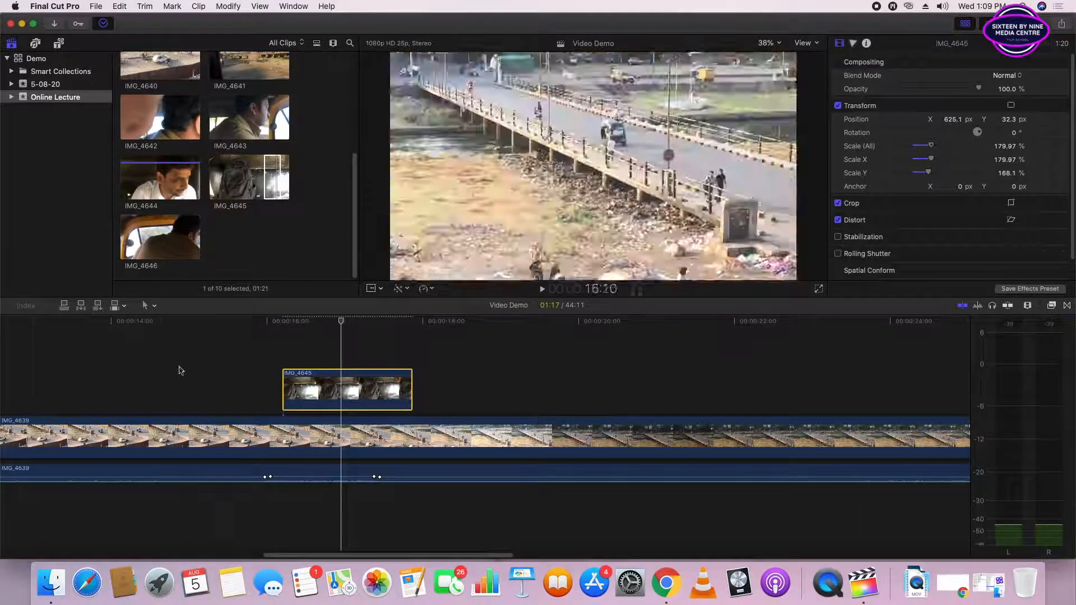
pyautogui.click(196, 341)
pyautogui.press('space')
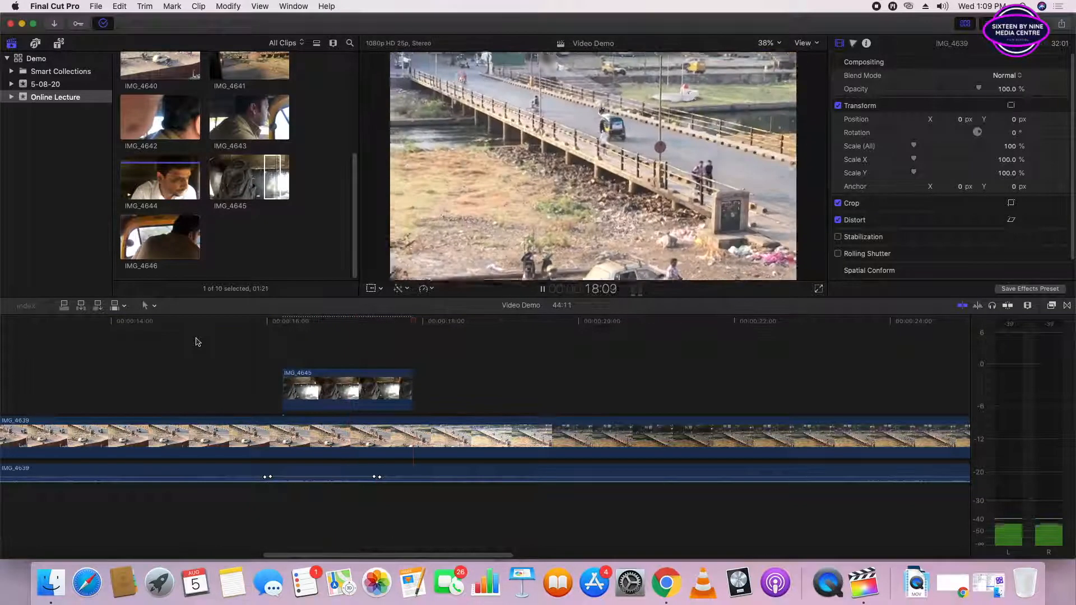
pyautogui.press('space')
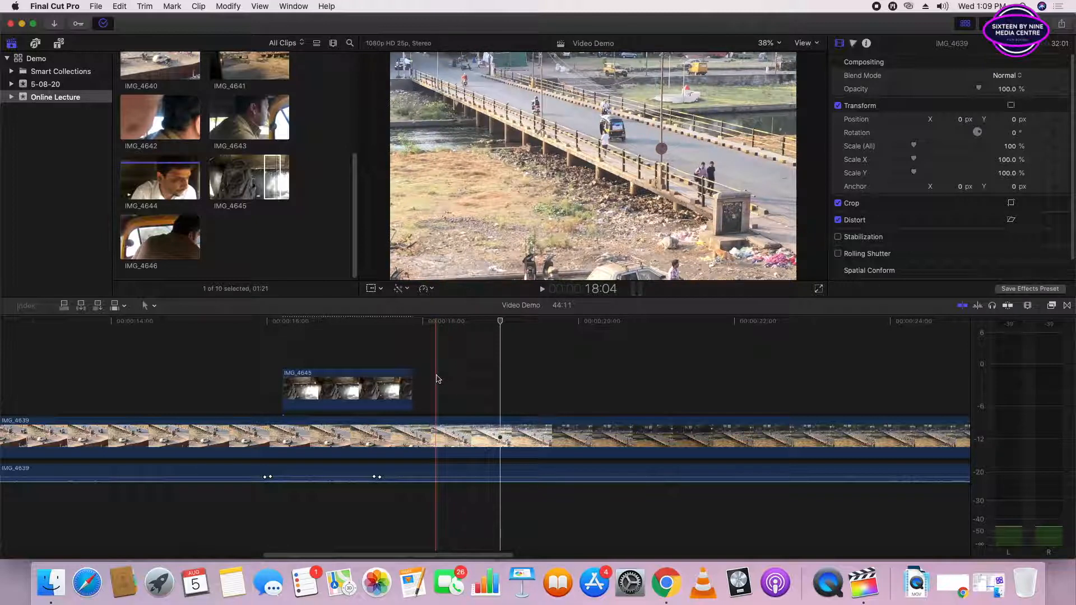
# - Split the IMG_4639 video in the primary storyline at about 29:08
pyautogui.hotkey('shift', 'z')
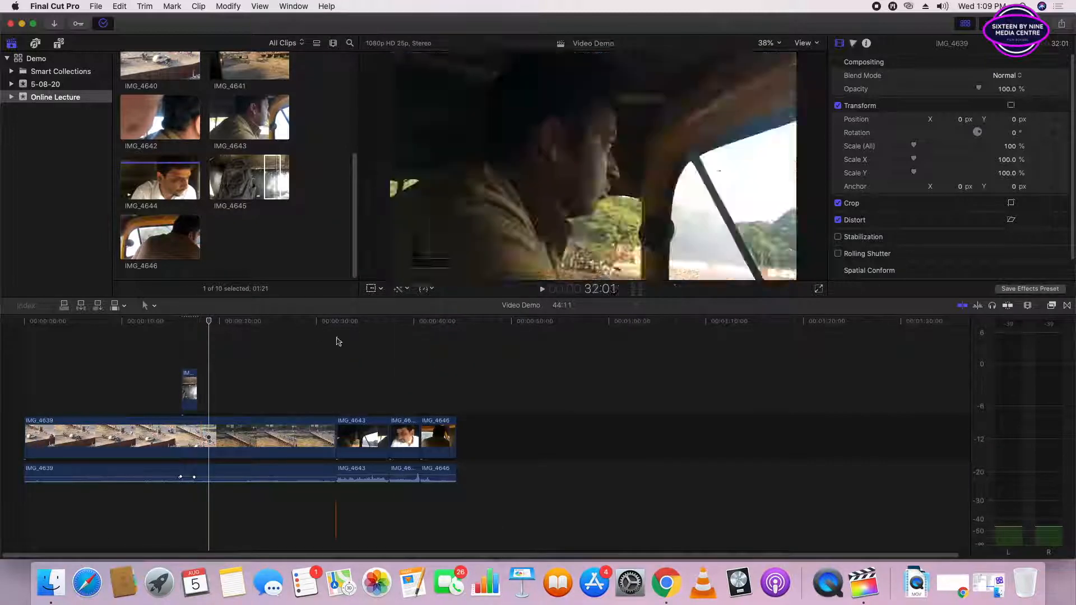
pyautogui.moveTo(305, 329)
pyautogui.mouseDown()
pyautogui.moveTo(333, 329)
pyautogui.moveTo(310, 328)
pyautogui.mouseUp()
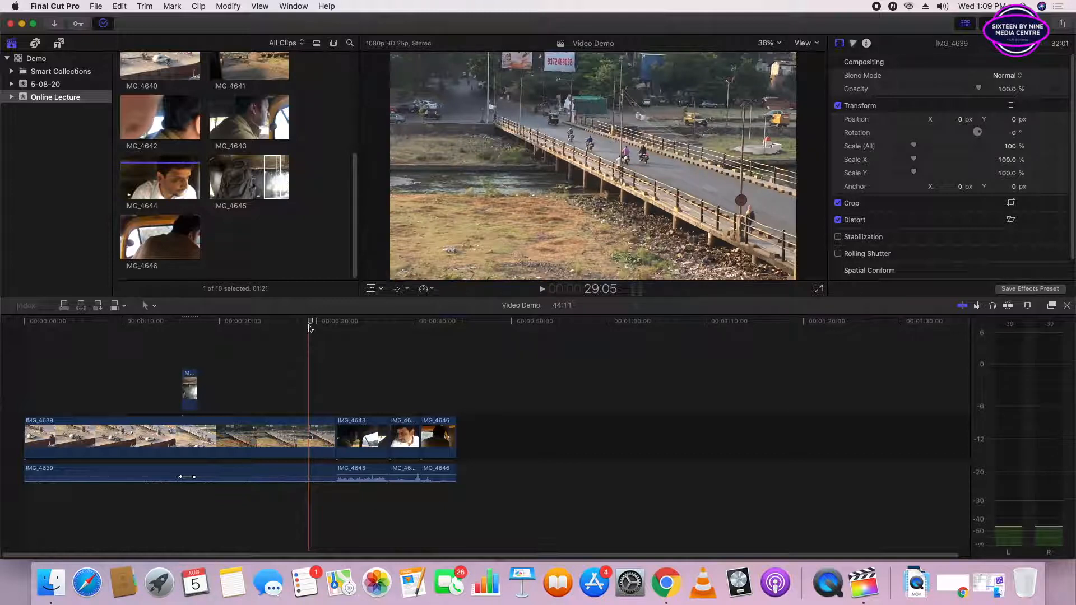
pyautogui.moveTo(310, 328)
pyautogui.mouseDown()
pyautogui.moveTo(329, 328)
pyautogui.moveTo(311, 323)
pyautogui.mouseUp()
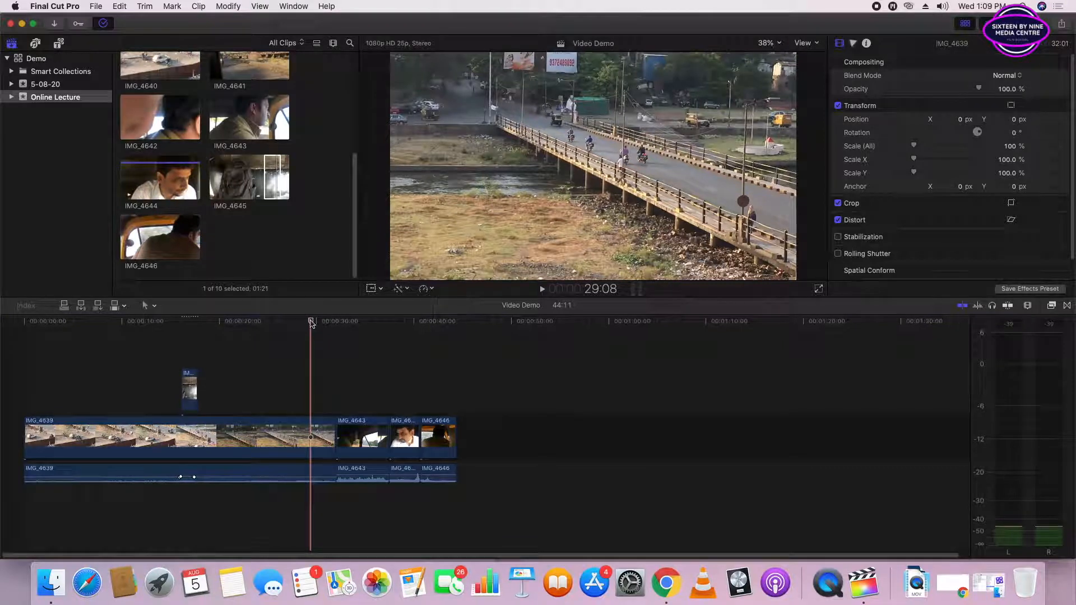
pyautogui.click(313, 428)
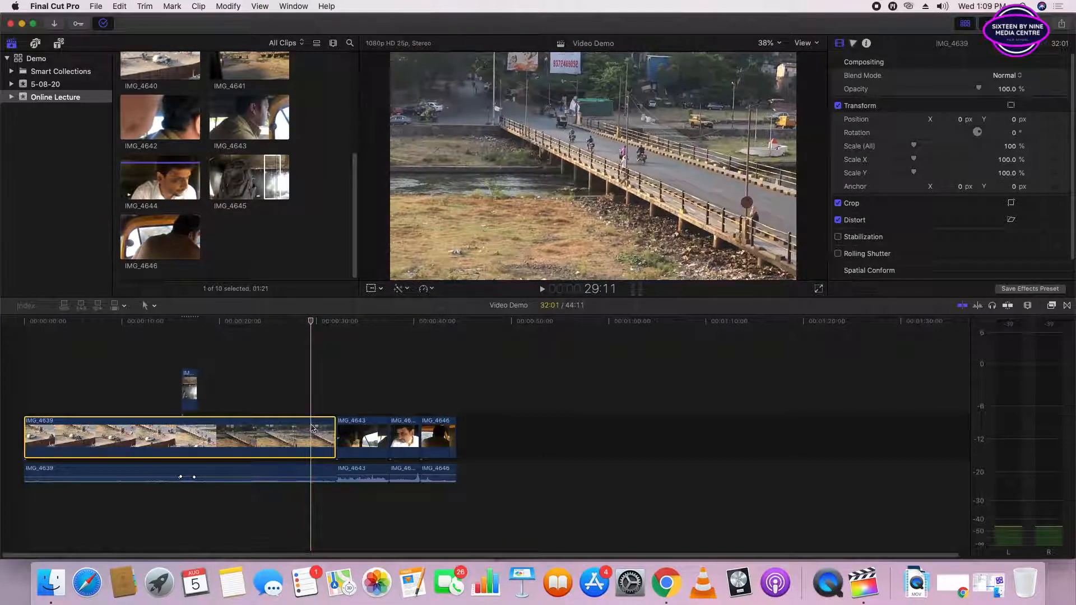
pyautogui.press('super+b')
# - Try to lift the short end piece of the split IMG_4639 video out of the primary storyline
pyautogui.click(318, 439)
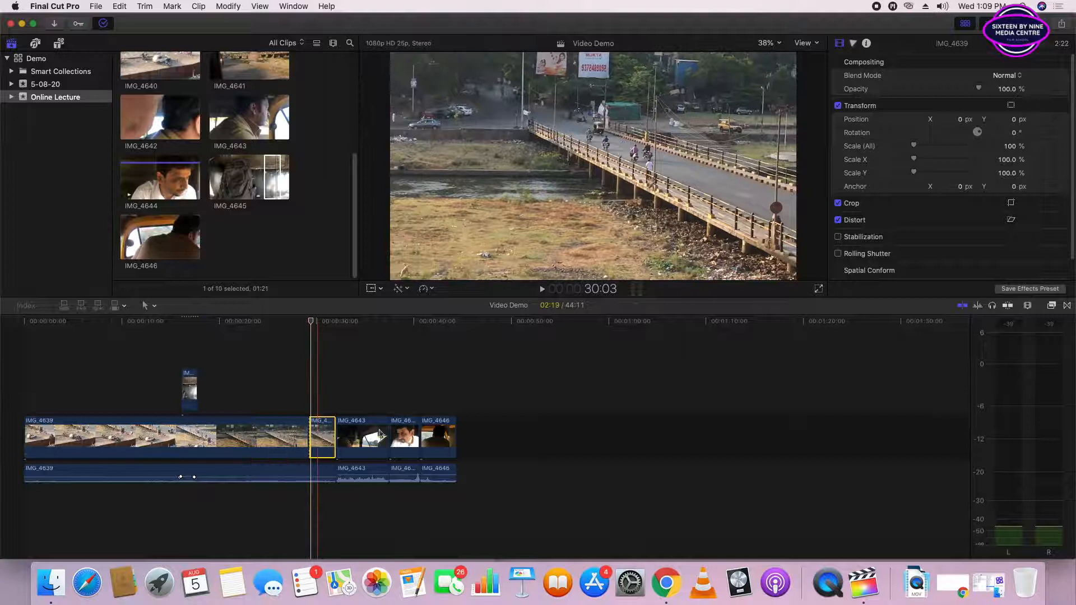
pyautogui.moveTo(322, 440)
pyautogui.mouseDown()
pyautogui.moveTo(350, 432)
pyautogui.moveTo(328, 401)
pyautogui.moveTo(325, 443)
pyautogui.mouseUp()
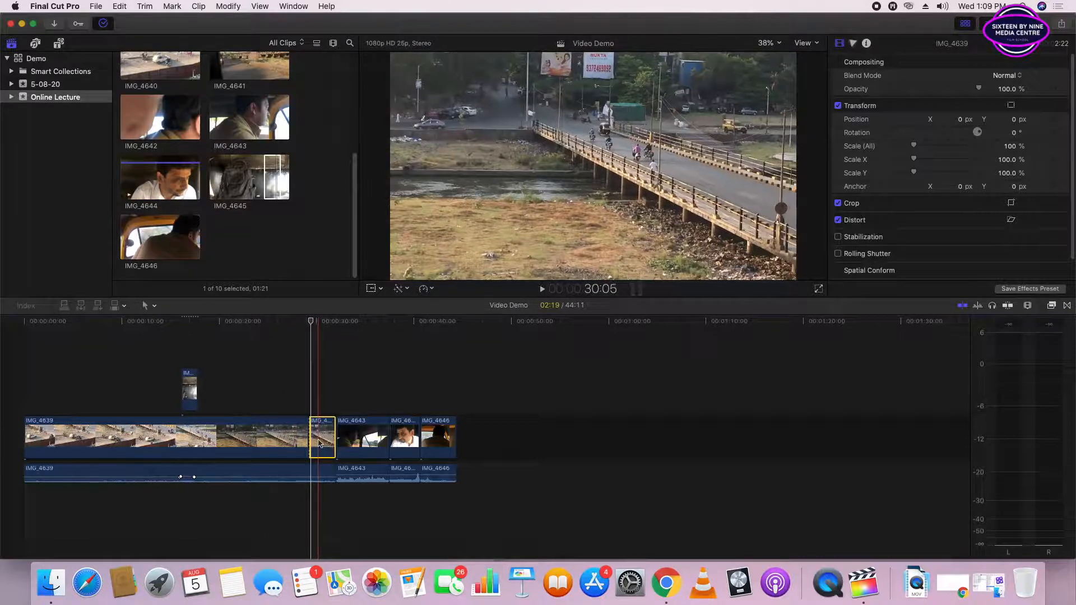
pyautogui.press('alt+super+Up')
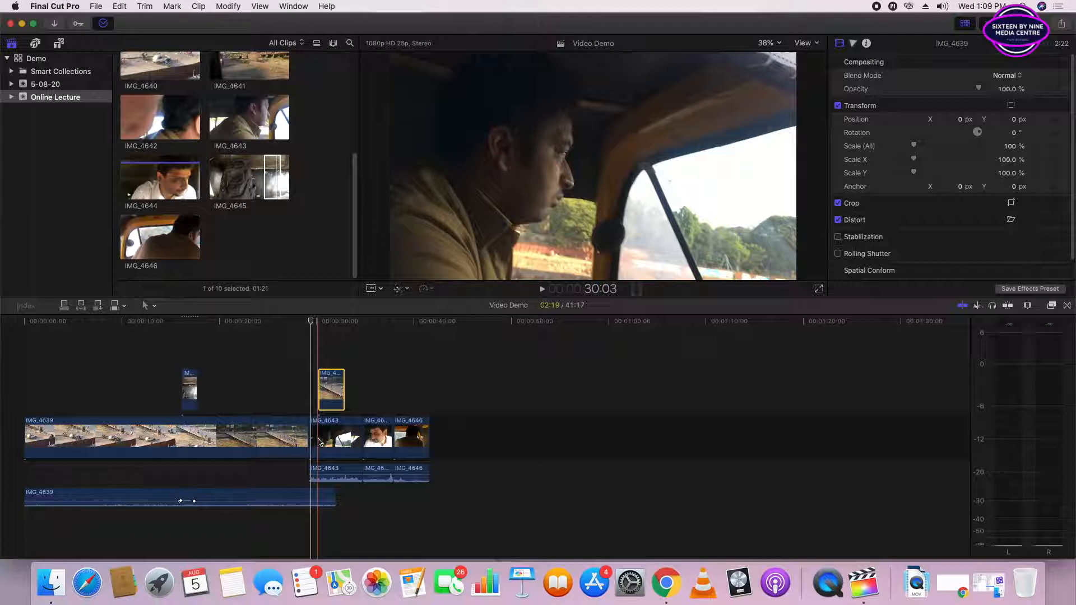
pyautogui.press('super+z')
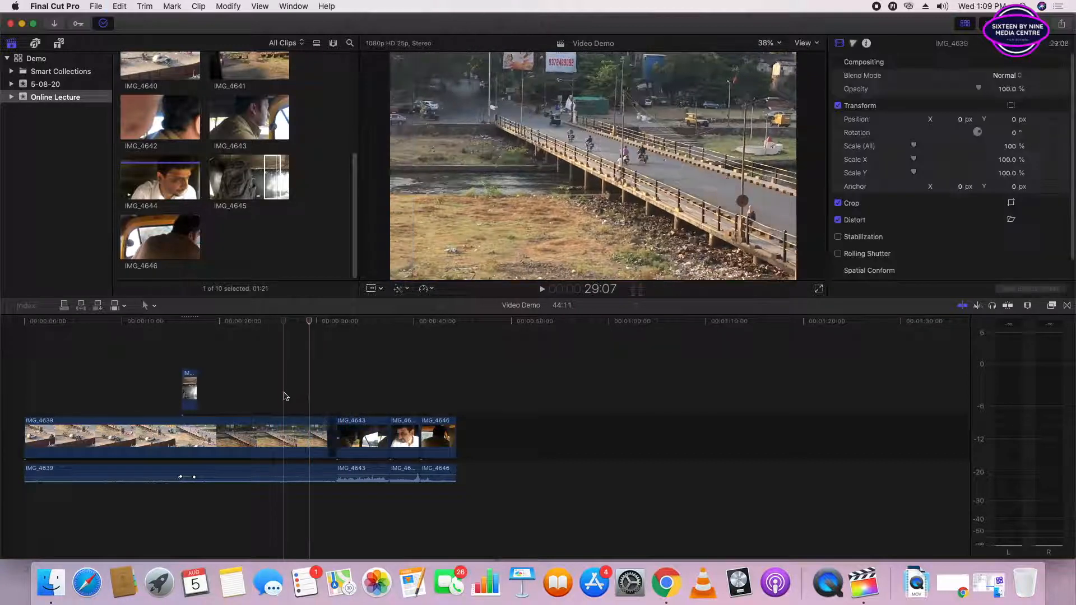